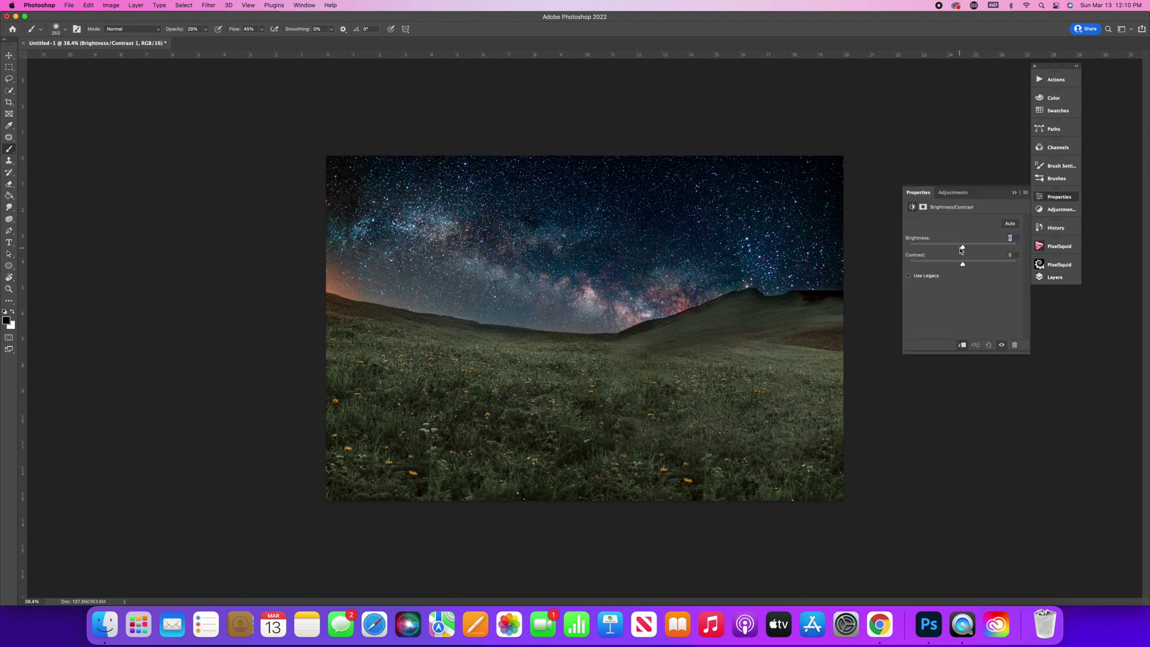
Add a Color Balance adjustment that shifts the midtones toward cyan, with +13 green and -30 yellow.
{"action": "left_click", "coordinate": [1055, 277]}
{"action": "left_click", "coordinate": [1063, 279]}
{"action": "left_click", "coordinate": [1063, 278]}
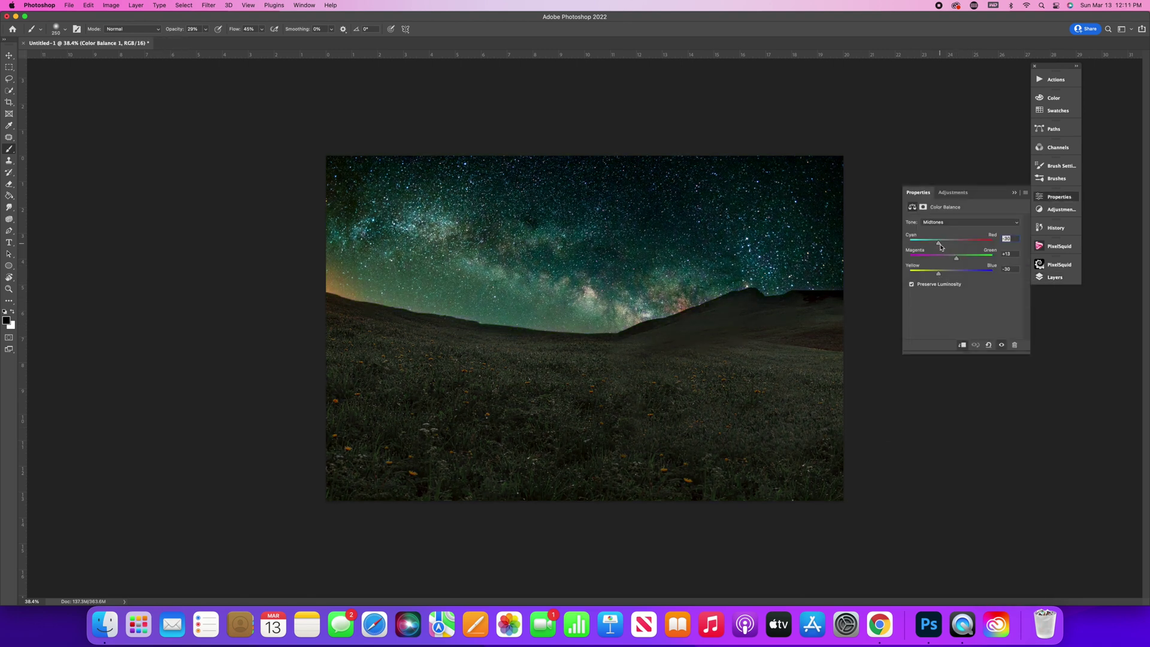
Add the Sony Trinitron television object, switch it to high resolution and turn it to a three-quarter front view.
{"action": "left_click", "coordinate": [1054, 277]}
{"action": "left_click", "coordinate": [1003, 328]}
{"action": "left_click", "coordinate": [984, 288]}
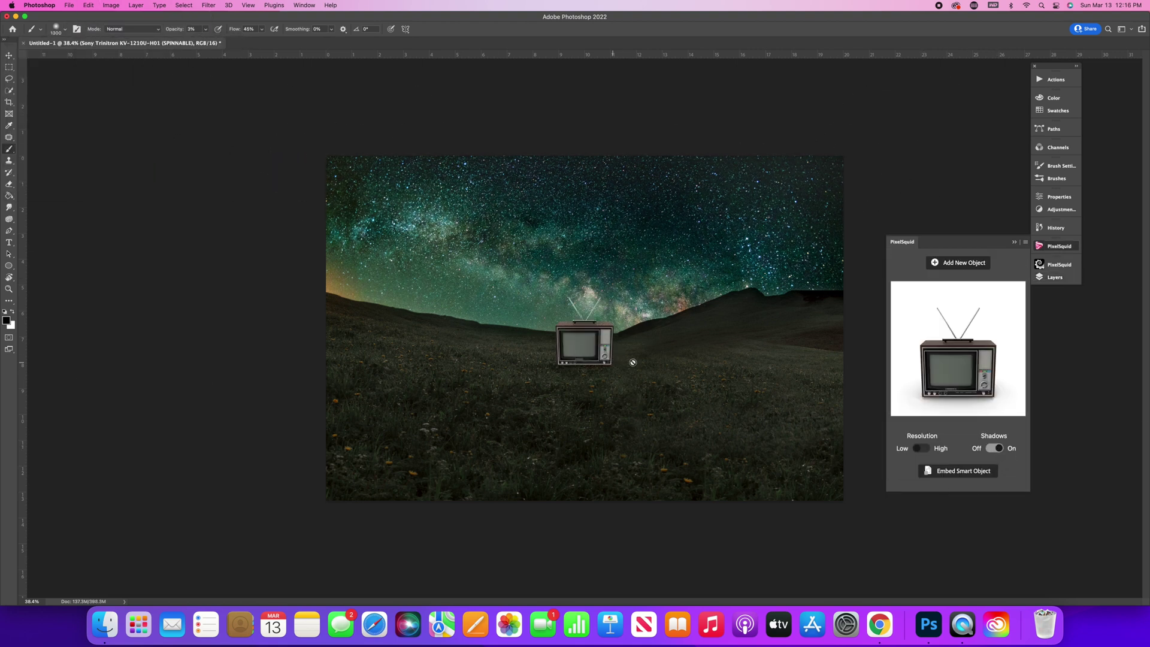
{"action": "left_click", "coordinate": [923, 449]}
{"action": "mouse_move", "coordinate": [982, 371]}
{"action": "left_mouse_down"}
{"action": "mouse_move", "coordinate": [937, 374]}
{"action": "mouse_move", "coordinate": [968, 377]}
{"action": "left_mouse_up"}
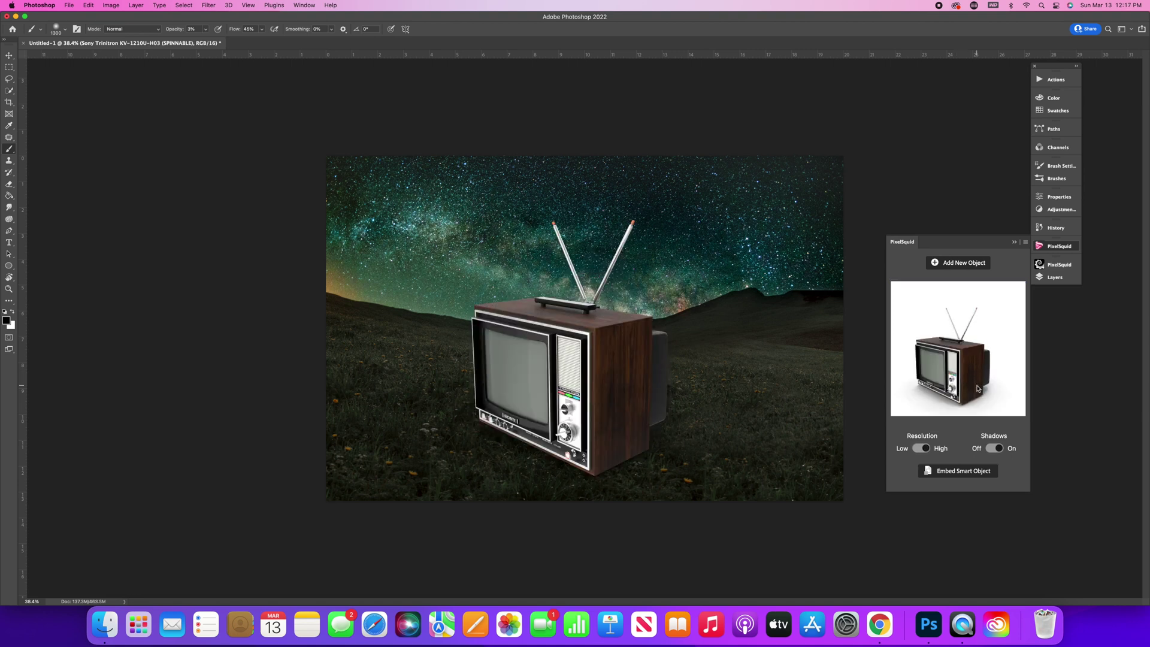
Scale down the television, tilt it slightly and move it onto the left side of the meadow.
{"action": "left_click", "coordinate": [1055, 278]}
{"action": "key", "text": "super+t"}
{"action": "left_click_drag", "start_coordinate": [762, 505], "coordinate": [615, 359]}
{"action": "left_click_drag", "start_coordinate": [554, 339], "coordinate": [525, 475]}
{"action": "left_click_drag", "start_coordinate": [565, 487], "coordinate": [520, 442]}
{"action": "left_click_drag", "start_coordinate": [486, 419], "coordinate": [663, 615]}
{"action": "left_click_drag", "start_coordinate": [602, 511], "coordinate": [573, 389]}
{"action": "key", "text": "Return"}
Turn the television to show its back, then shrink and tilt it in the lower-left part of the meadow.
{"action": "left_click", "coordinate": [1058, 246]}
{"action": "left_click_drag", "start_coordinate": [948, 372], "coordinate": [982, 378]}
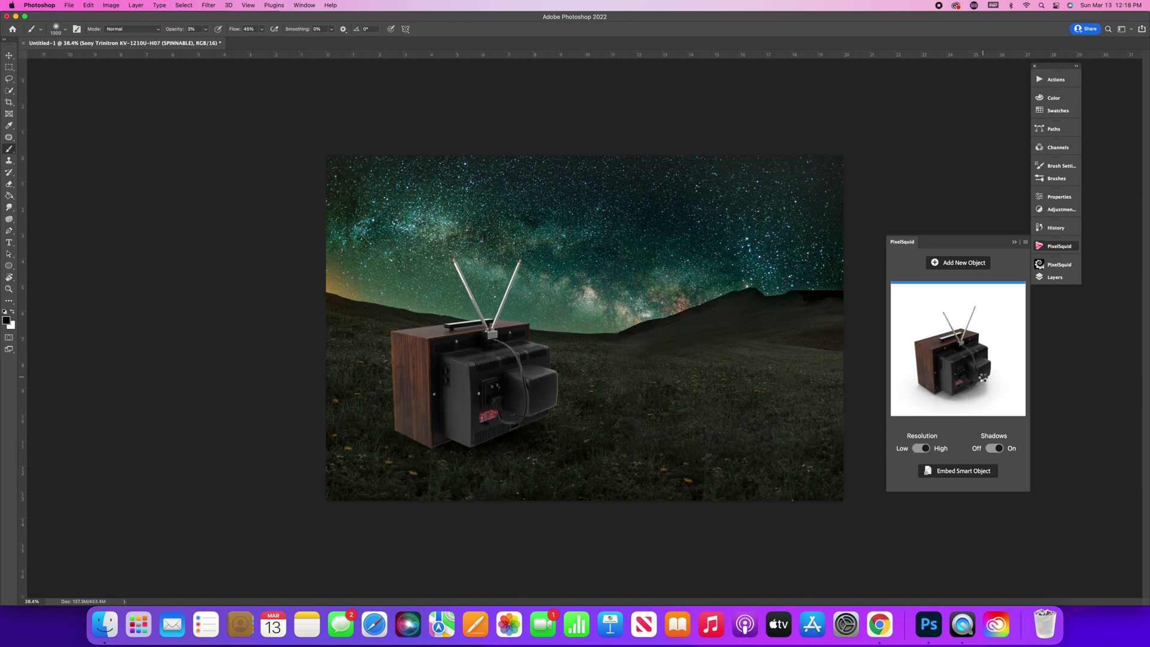
{"action": "left_click", "coordinate": [1054, 277]}
{"action": "key", "text": "super+t"}
{"action": "left_click_drag", "start_coordinate": [641, 505], "coordinate": [613, 528]}
{"action": "left_click_drag", "start_coordinate": [655, 224], "coordinate": [525, 319]}
{"action": "left_click_drag", "start_coordinate": [484, 412], "coordinate": [530, 410]}
{"action": "left_click_drag", "start_coordinate": [573, 316], "coordinate": [569, 318]}
{"action": "key", "text": "Return"}
Add a Brightness/Contrast adjustment above the television and clip it to the television layer.
{"action": "left_click", "coordinate": [979, 428]}
{"action": "left_click", "coordinate": [995, 462]}
{"action": "left_click", "coordinate": [1054, 278]}
{"action": "left_click", "coordinate": [1026, 262]}
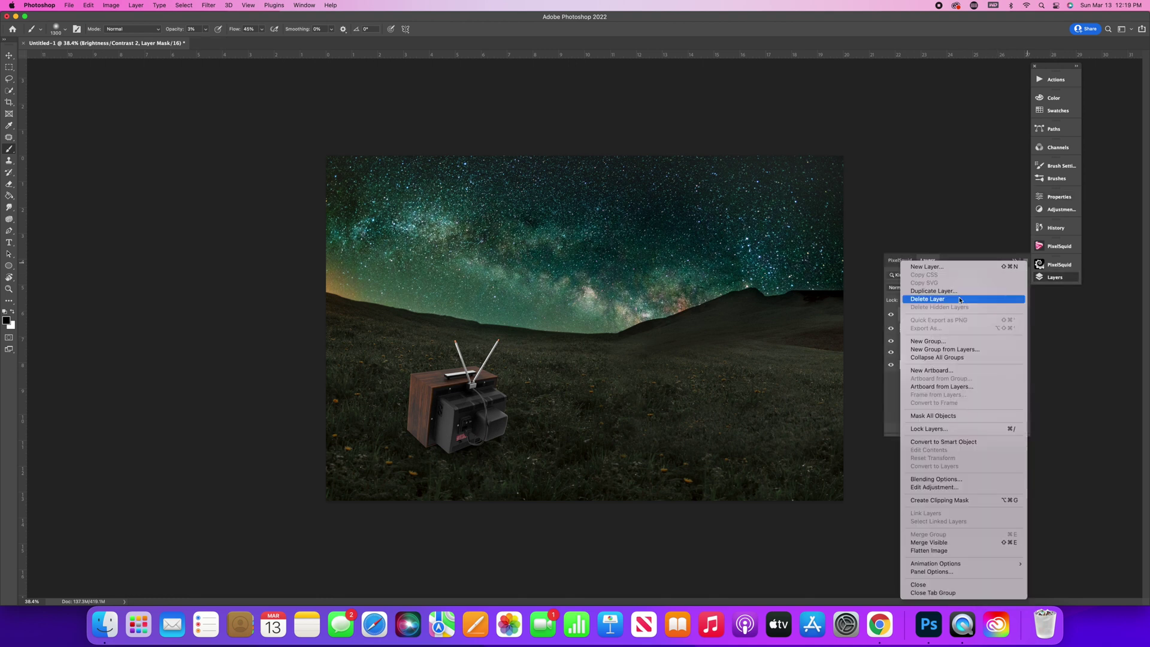
{"action": "left_click", "coordinate": [743, 369]}
{"action": "left_click", "coordinate": [69, 5]}
{"action": "left_click", "coordinate": [99, 18]}
{"action": "left_click", "coordinate": [1026, 261]}
{"action": "left_click", "coordinate": [958, 499]}
Lower the brightness of the television's adjustment and set its contrast to 12.
{"action": "left_click", "coordinate": [1059, 197]}
{"action": "left_click_drag", "start_coordinate": [963, 247], "coordinate": [939, 250]}
{"action": "left_click_drag", "start_coordinate": [963, 265], "coordinate": [971, 269]}
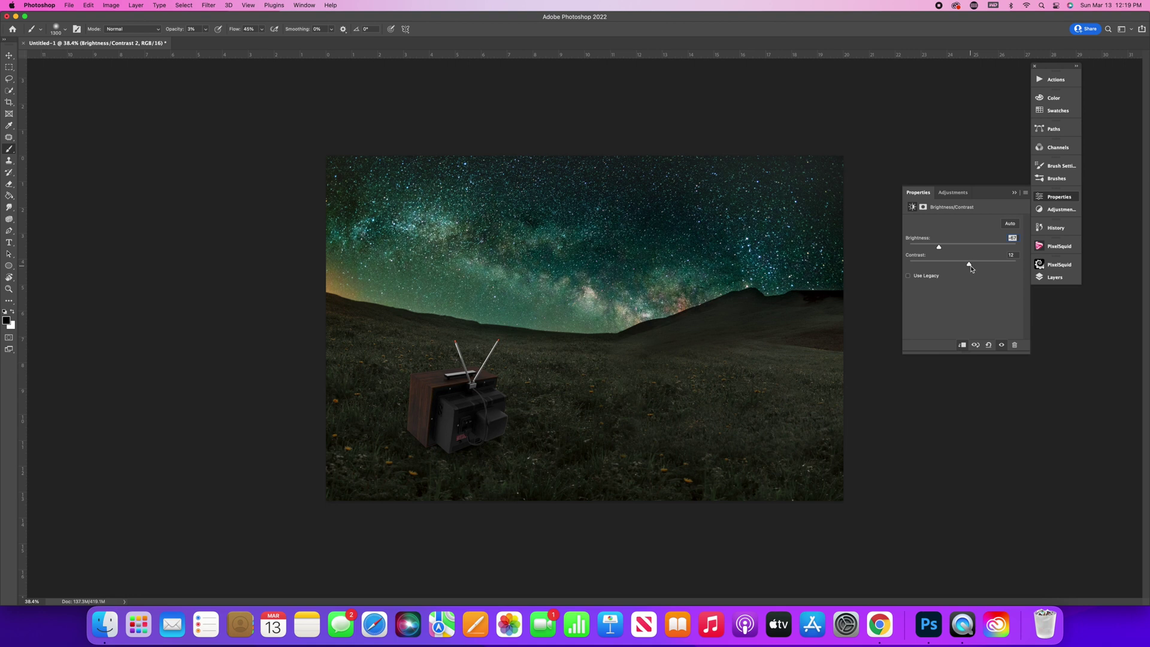
Search the object library for "grass", place the Sedge Grass at the television's base and angle it to be seen more from above.
{"action": "left_click", "coordinate": [1055, 277]}
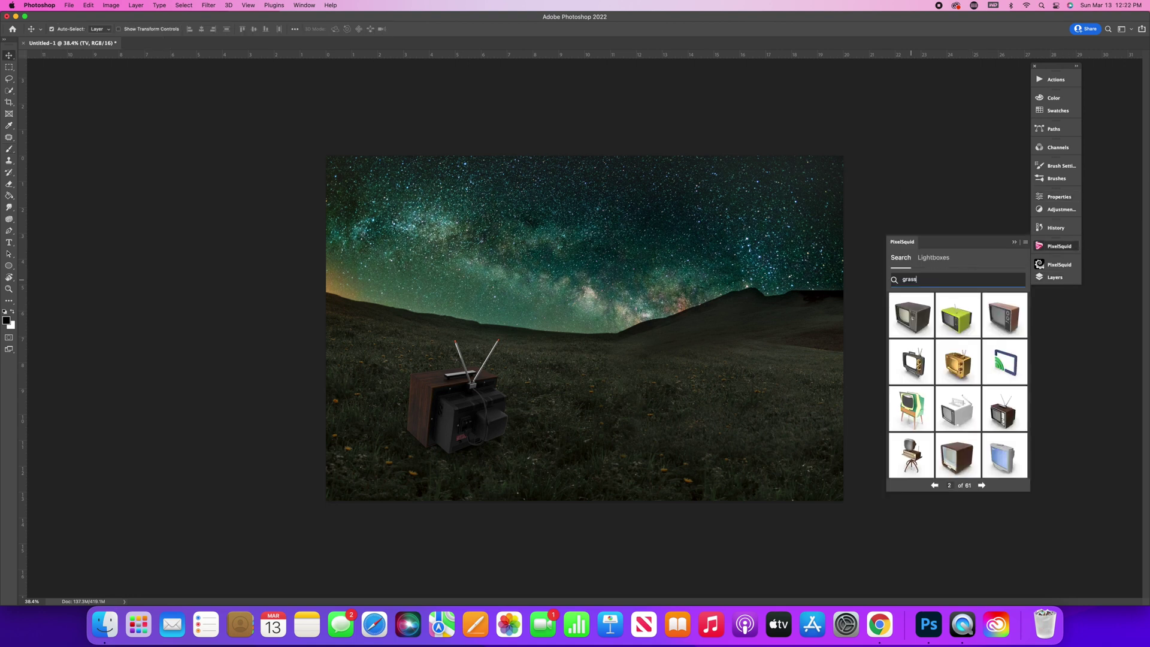
{"action": "key", "text": "Return"}
{"action": "left_click", "coordinate": [981, 486]}
{"action": "left_click", "coordinate": [958, 409]}
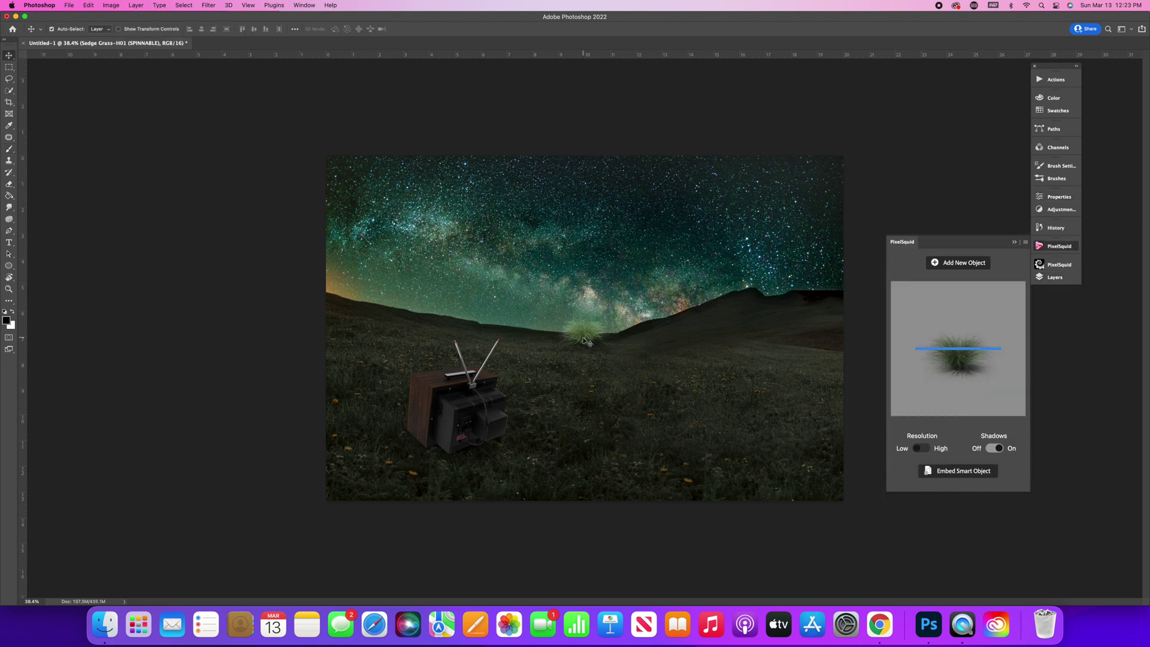
{"action": "left_click_drag", "start_coordinate": [586, 340], "coordinate": [436, 443]}
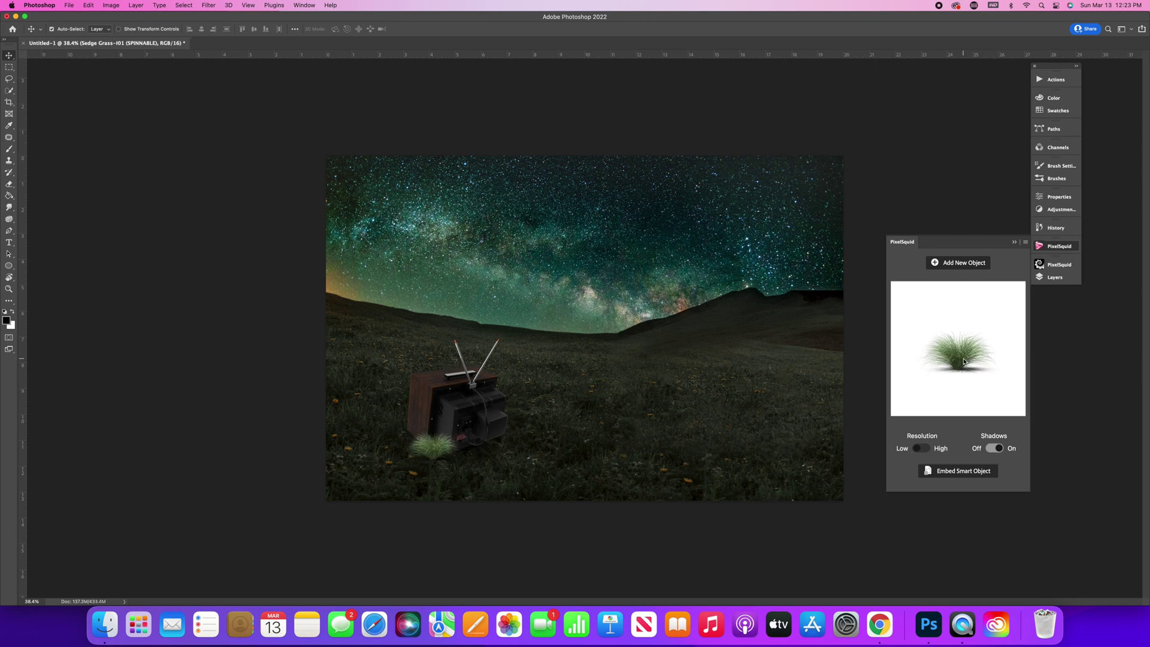
{"action": "left_click_drag", "start_coordinate": [962, 362], "coordinate": [960, 364]}
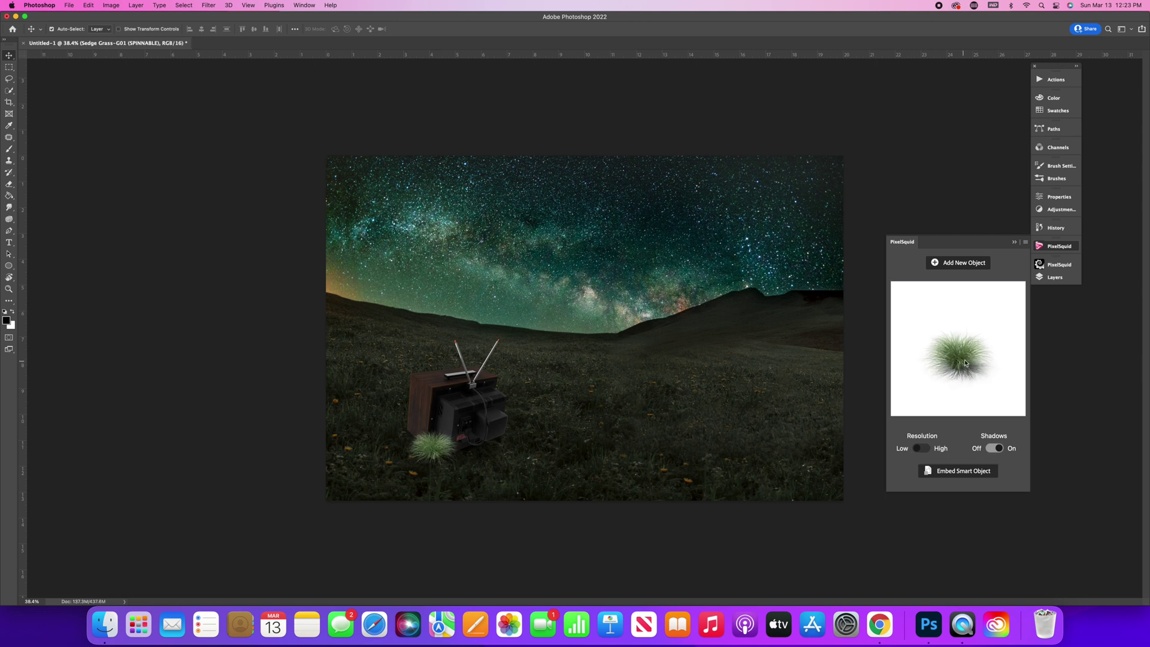
Add the Catstail Phleum grass and place it beside the sedge grass in front of the television.
{"action": "left_click", "coordinate": [958, 263]}
{"action": "left_click", "coordinate": [958, 457]}
{"action": "key", "text": "super+t"}
{"action": "left_click_drag", "start_coordinate": [591, 360], "coordinate": [477, 473]}
{"action": "key", "text": "Return"}
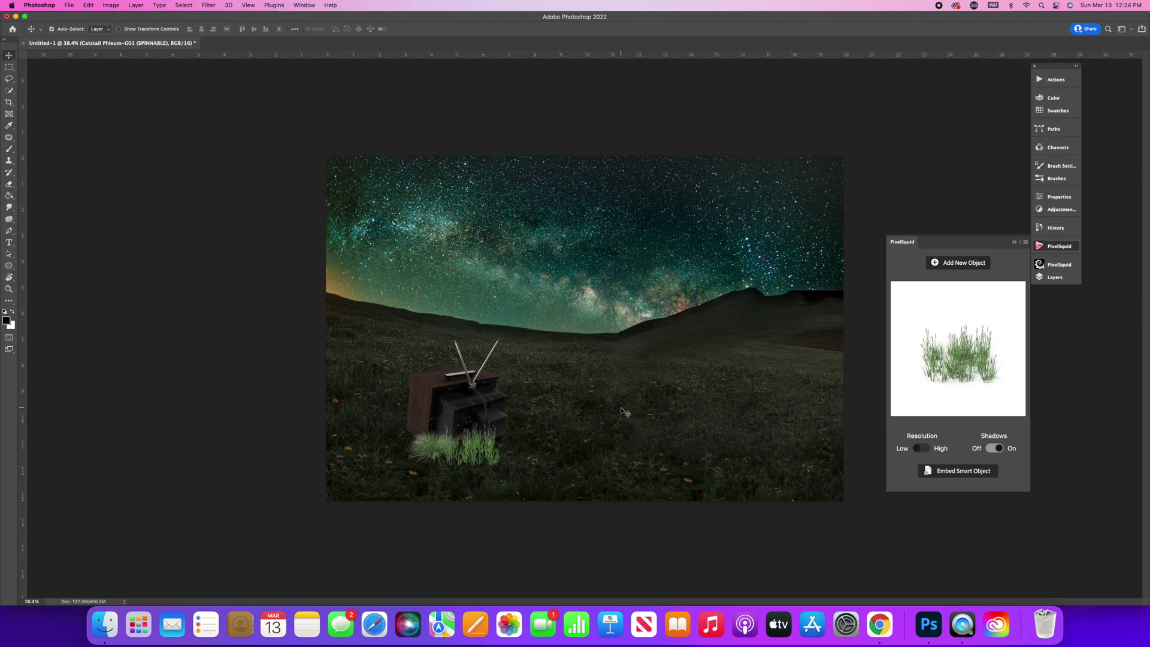
Search the object library for "rock", add the grey boulder and place it against the television's lower-right corner.
{"action": "left_click", "coordinate": [974, 266]}
{"action": "double_click", "coordinate": [910, 280]}
{"action": "type", "text": "rock"}
{"action": "key", "text": "Return"}
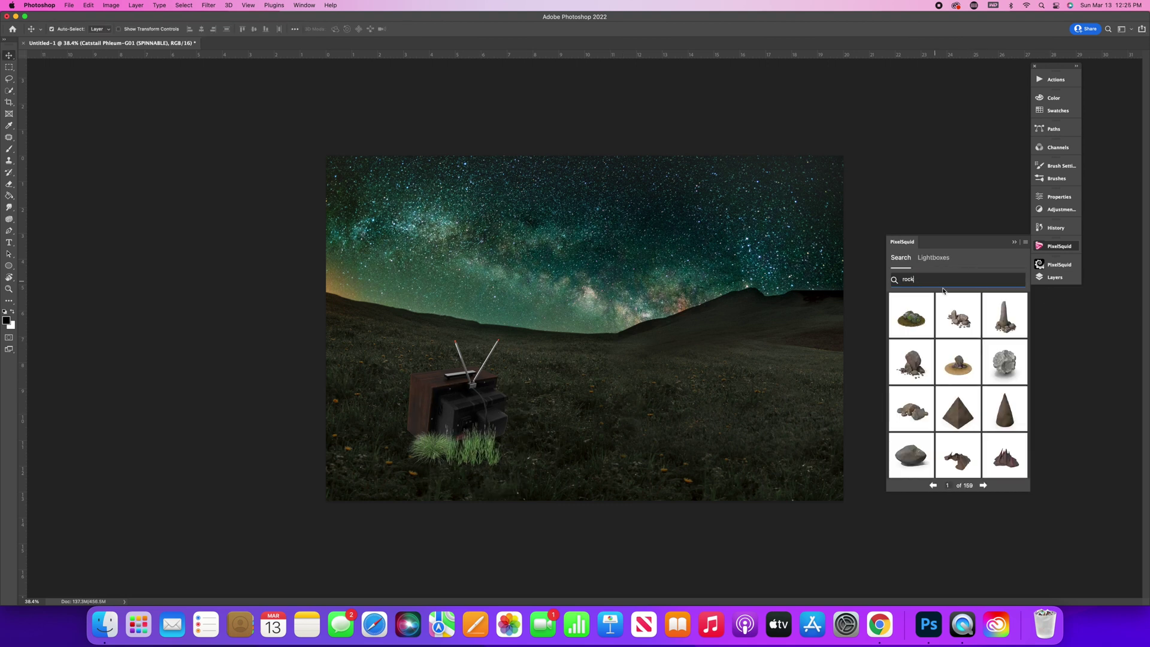
{"action": "left_click", "coordinate": [913, 458]}
{"action": "left_click_drag", "start_coordinate": [585, 321], "coordinate": [525, 441]}
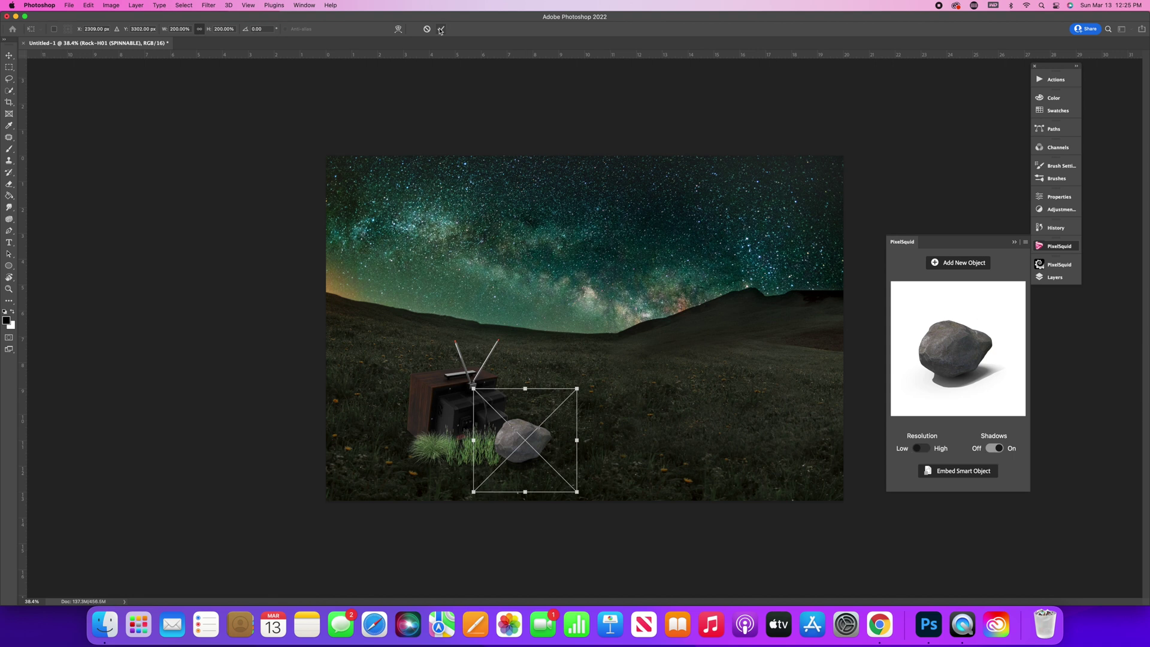
{"action": "key", "text": "Return"}
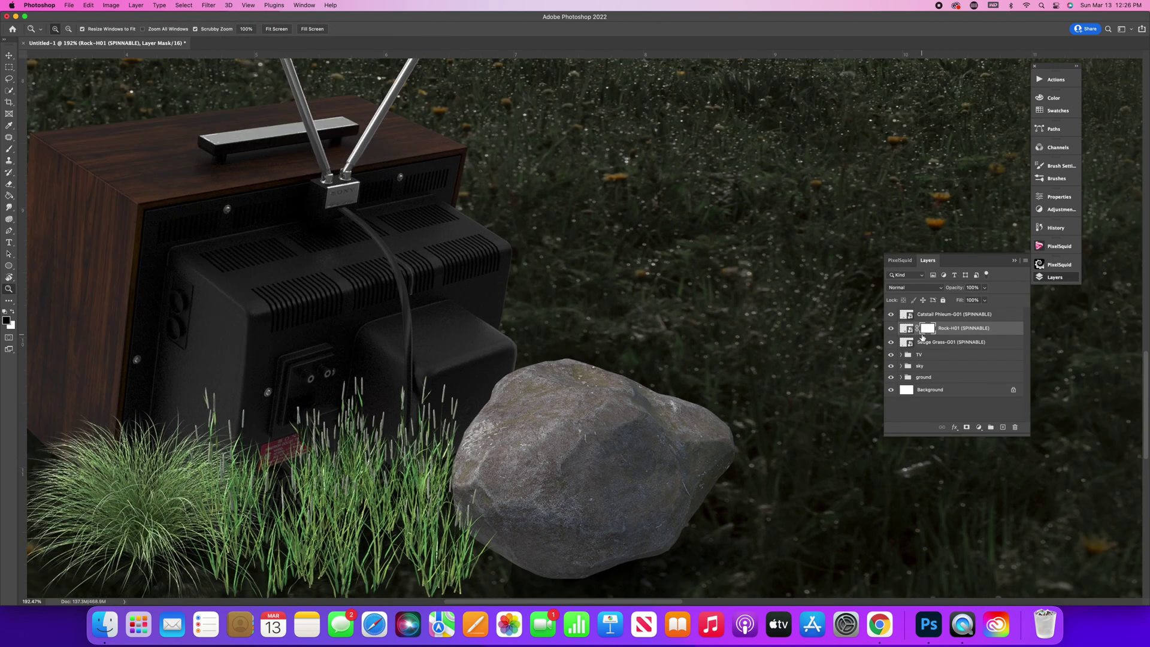
Paint on the rock's layer mask with a small brush to hide the part overlapping the television's rear corner.
{"action": "key", "text": "b"}
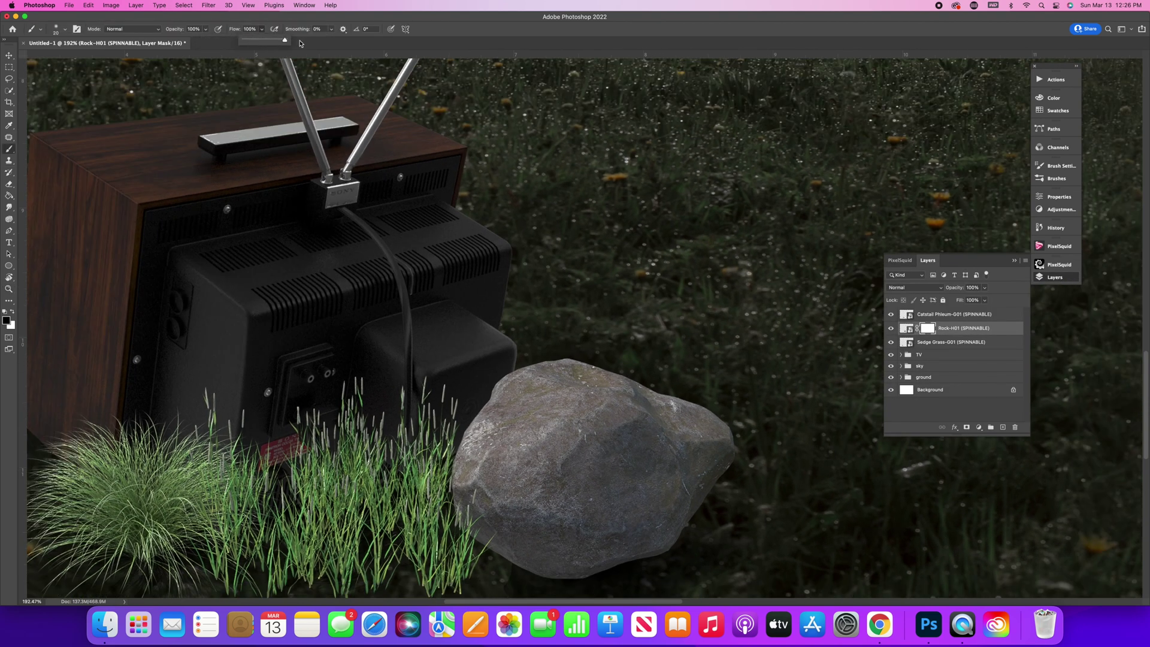
{"action": "left_click_drag", "start_coordinate": [96, 78], "coordinate": [98, 78]}
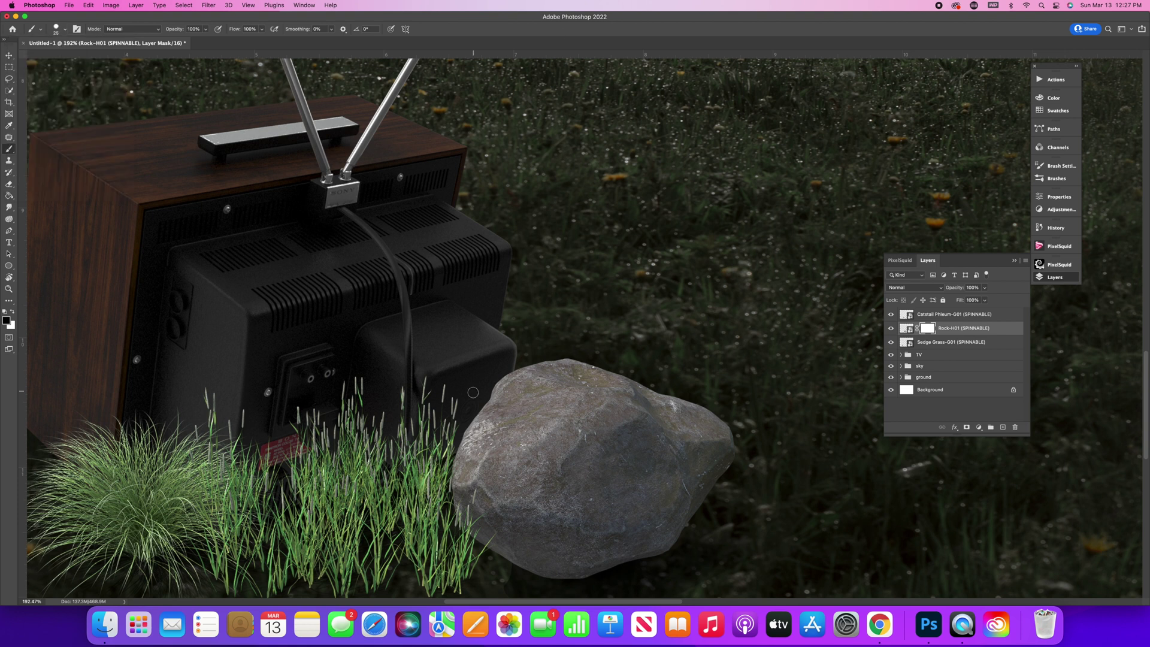
{"action": "left_click_drag", "start_coordinate": [503, 376], "coordinate": [453, 442]}
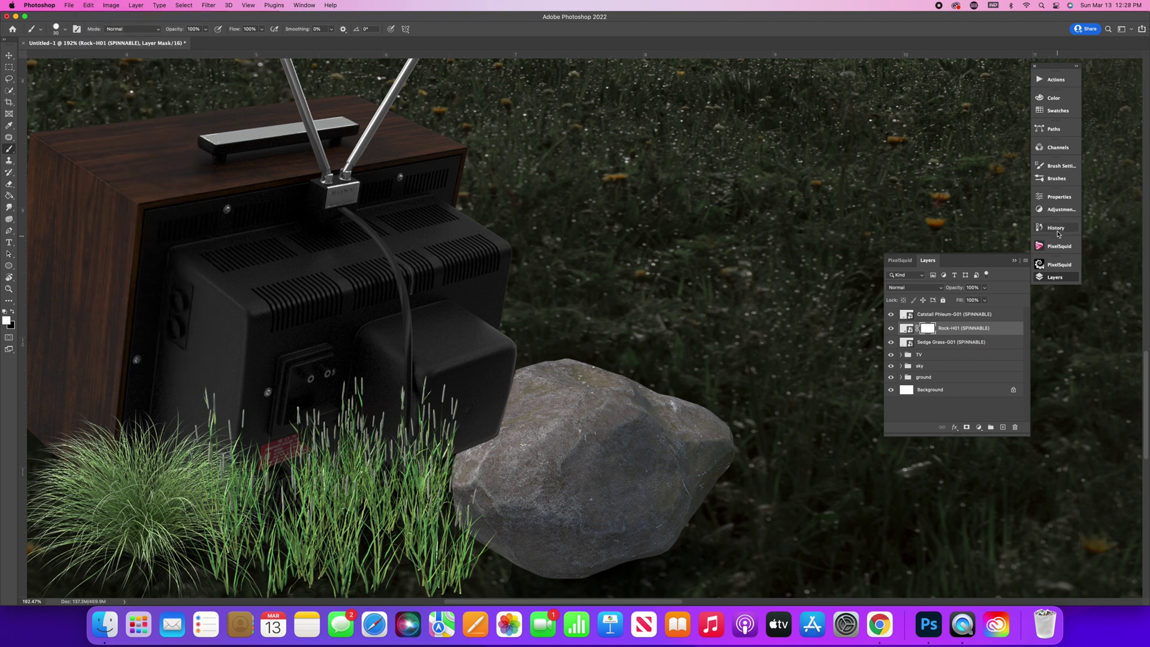
Move the rock layer below the TV group and shift the rock slightly closer to the television.
{"action": "left_click_drag", "start_coordinate": [907, 328], "coordinate": [908, 358]}
{"action": "key", "text": "ctrl+t"}
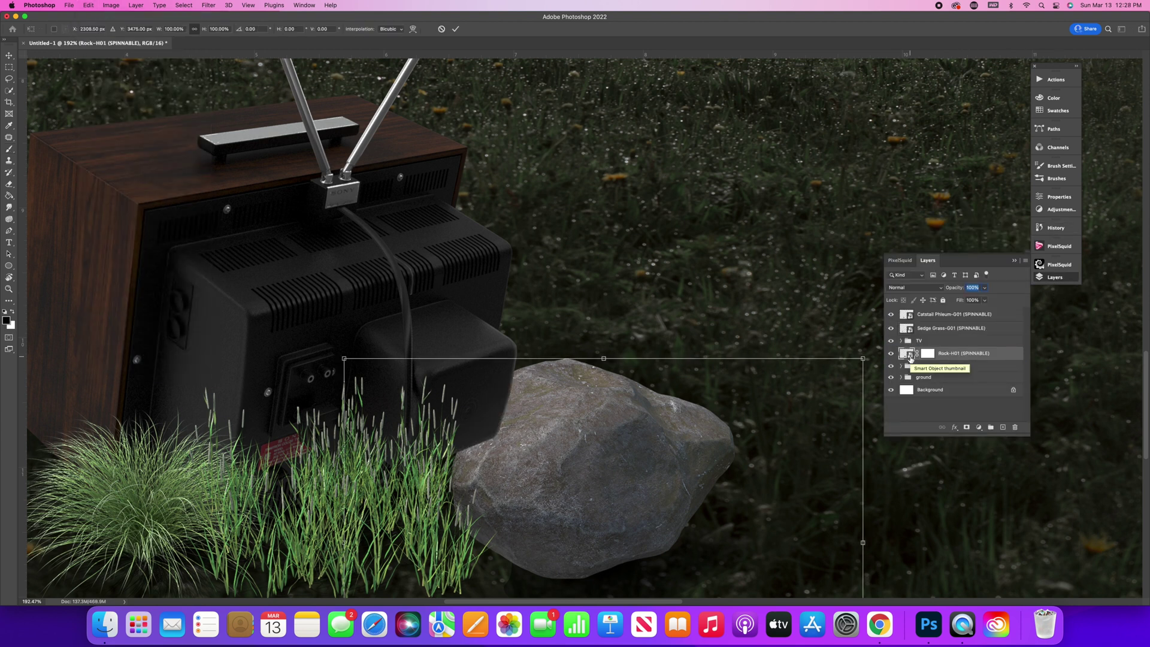
{"action": "left_click_drag", "start_coordinate": [635, 449], "coordinate": [599, 432]}
{"action": "key", "text": "Return"}
{"action": "key", "text": "super+0"}
Clip a Brightness/Contrast adjustment to the television's grasses, with lowered brightness and contrast 15.
{"action": "left_click", "coordinate": [979, 427]}
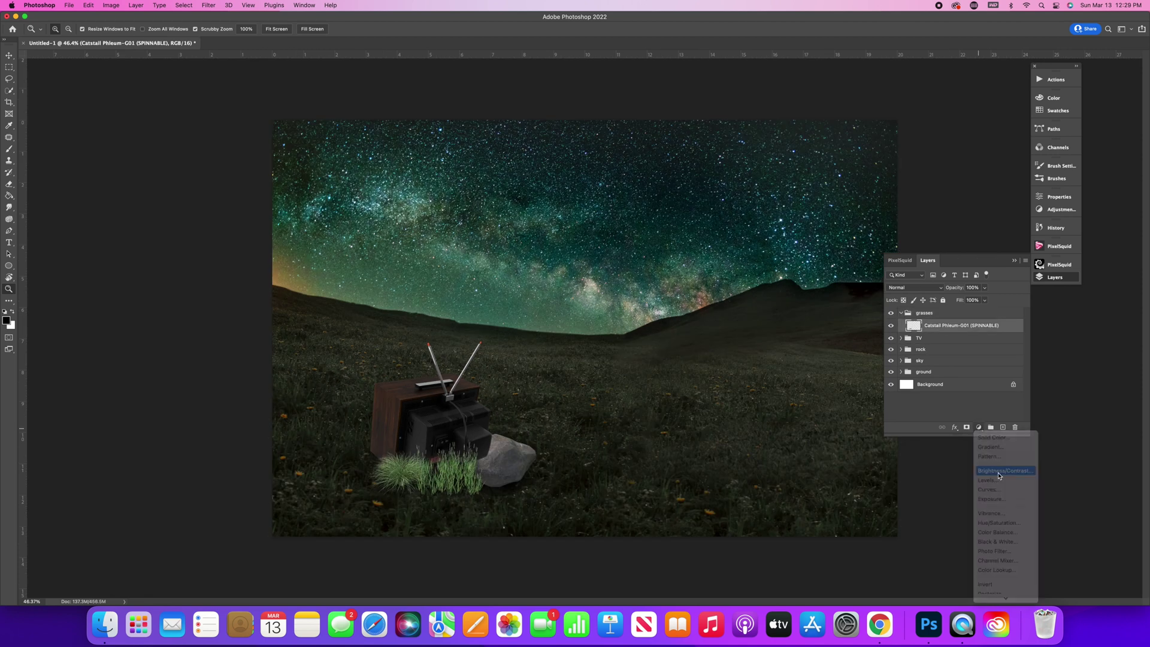
{"action": "left_click", "coordinate": [1001, 472]}
{"action": "left_click", "coordinate": [1045, 278]}
{"action": "left_click", "coordinate": [1025, 260]}
{"action": "left_click", "coordinate": [982, 500]}
{"action": "double_click", "coordinate": [922, 326]}
{"action": "left_click_drag", "start_coordinate": [962, 248], "coordinate": [934, 251]}
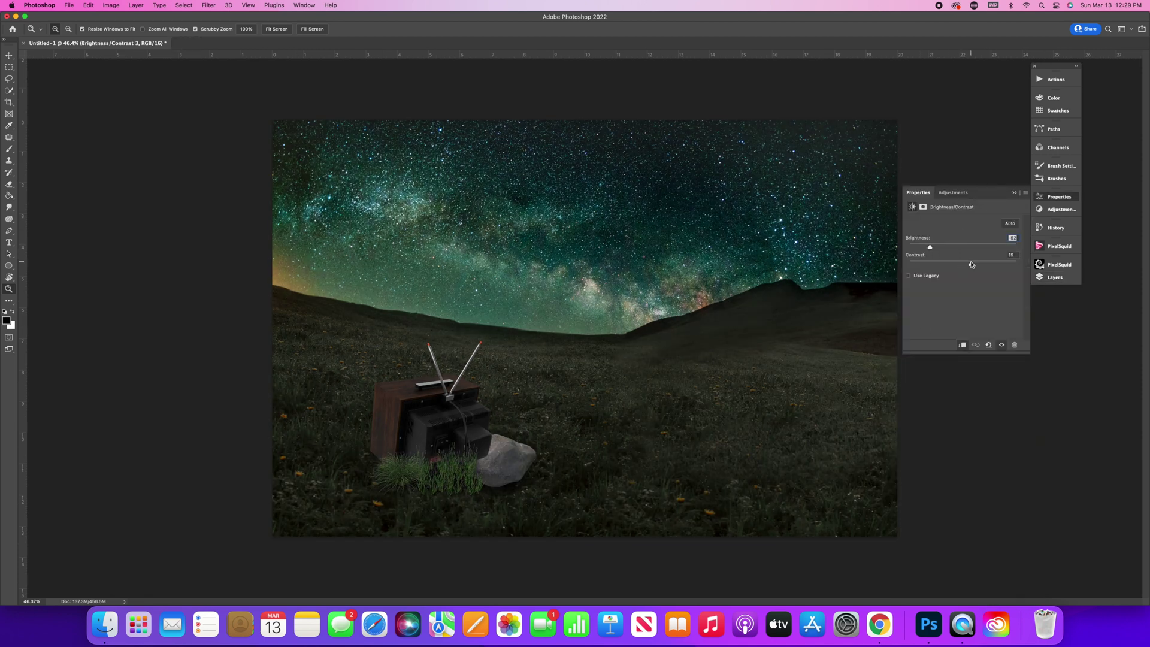
Darken the large rock and the small rocks beside it with clipped Brightness/Contrast adjustments.
{"action": "left_click", "coordinate": [1054, 277]}
{"action": "left_click", "coordinate": [944, 371]}
{"action": "left_click", "coordinate": [1024, 260]}
{"action": "left_click", "coordinate": [986, 501]}
{"action": "left_click", "coordinate": [1056, 276]}
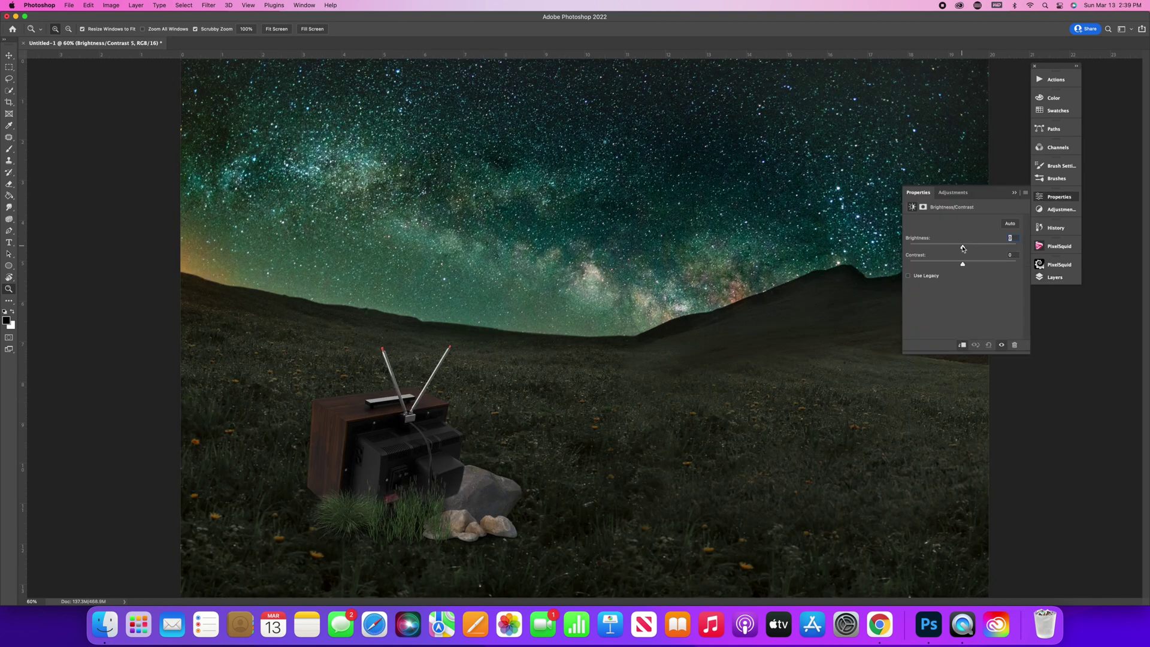
{"action": "left_click_drag", "start_coordinate": [962, 246], "coordinate": [942, 247]}
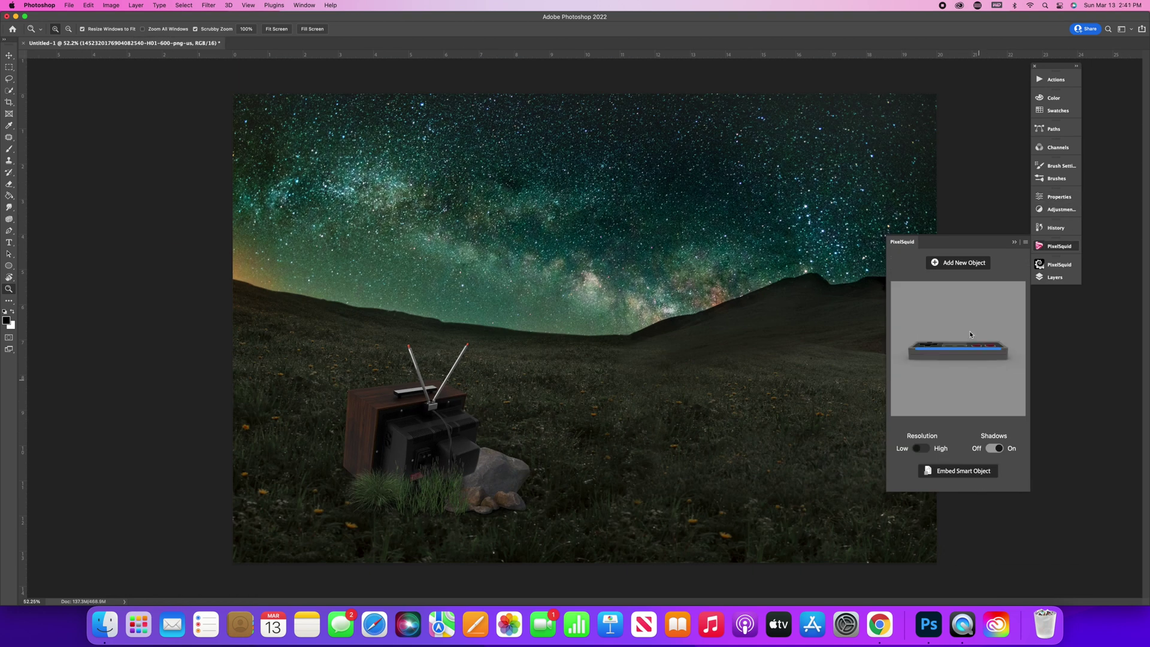
Rotate the NES controller object to show its face and move it to the right side of the meadow.
{"action": "left_click_drag", "start_coordinate": [934, 359], "coordinate": [969, 376]}
{"action": "left_click", "coordinate": [1054, 278]}
{"action": "key", "text": "super+t"}
{"action": "left_click_drag", "start_coordinate": [585, 329], "coordinate": [729, 400]}
{"action": "key", "text": "Return"}
{"action": "left_click", "coordinate": [1058, 246]}
{"action": "mouse_move", "coordinate": [949, 359]}
{"action": "left_mouse_down"}
{"action": "mouse_move", "coordinate": [971, 369]}
{"action": "mouse_move", "coordinate": [949, 359]}
{"action": "left_mouse_up"}
Scale the NES controller to about 95% and tilt it about 14° counterclockwise.
{"action": "left_click", "coordinate": [1013, 241]}
{"action": "key", "text": "super+t"}
{"action": "left_click_drag", "start_coordinate": [560, 329], "coordinate": [576, 286]}
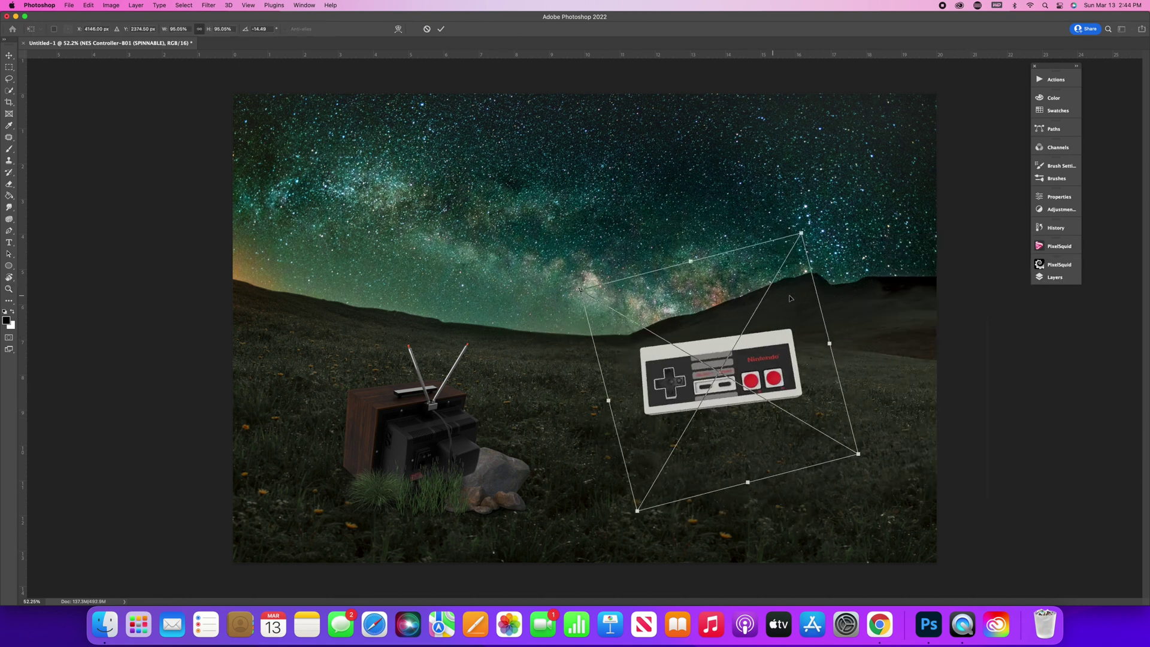
{"action": "left_click", "coordinate": [1059, 246]}
{"action": "key", "text": "Return"}
Add the Simple Grass (Small) object at the controller's lower-left corner and angle it to be seen more from above.
{"action": "left_click", "coordinate": [958, 262]}
{"action": "left_click", "coordinate": [1000, 364]}
{"action": "key", "text": "super+t"}
{"action": "left_click_drag", "start_coordinate": [617, 344], "coordinate": [698, 422]}
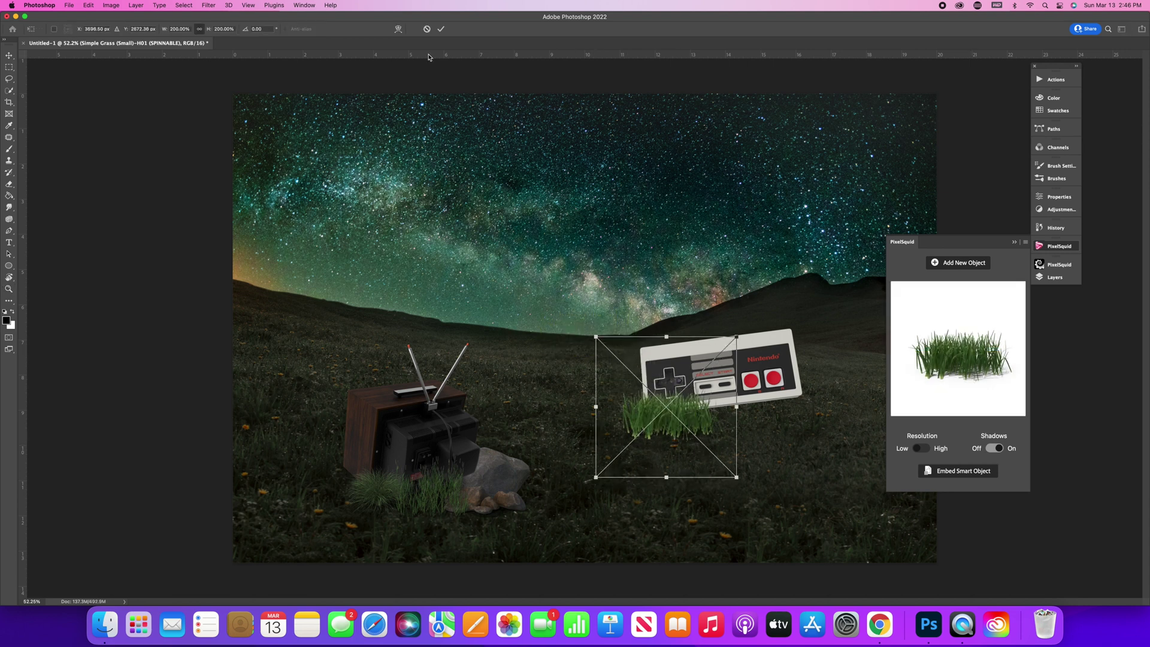
{"action": "key", "text": "Return"}
{"action": "left_click_drag", "start_coordinate": [971, 349], "coordinate": [973, 360]}
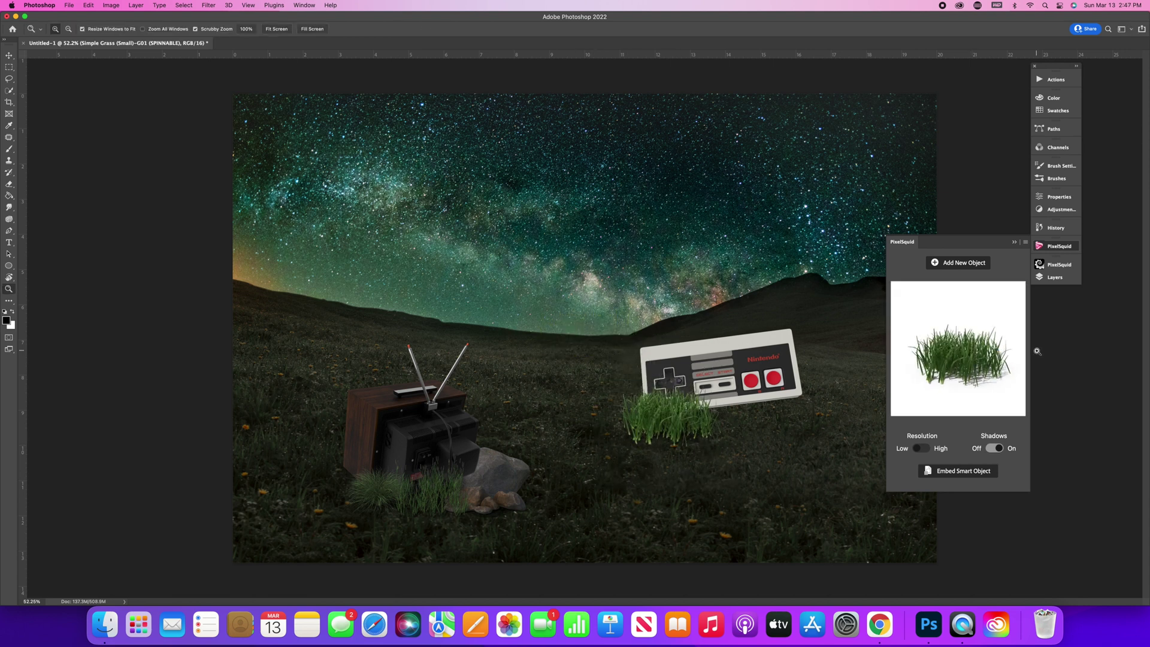
Select the NES controller layer and slightly adjust its transform behind the grass.
{"action": "left_click", "coordinate": [758, 358]}
{"action": "left_click", "coordinate": [1054, 277]}
{"action": "left_click", "coordinate": [952, 328]}
{"action": "key", "text": "super+t"}
{"action": "mouse_move", "coordinate": [704, 473]}
{"action": "left_mouse_down"}
{"action": "mouse_move", "coordinate": [688, 494]}
{"action": "mouse_move", "coordinate": [701, 485]}
{"action": "left_mouse_up"}
{"action": "key", "text": "Return"}
Clip a Brightness/Contrast adjustment to the NES controller and use it to darken the controller.
{"action": "left_click", "coordinate": [1025, 260]}
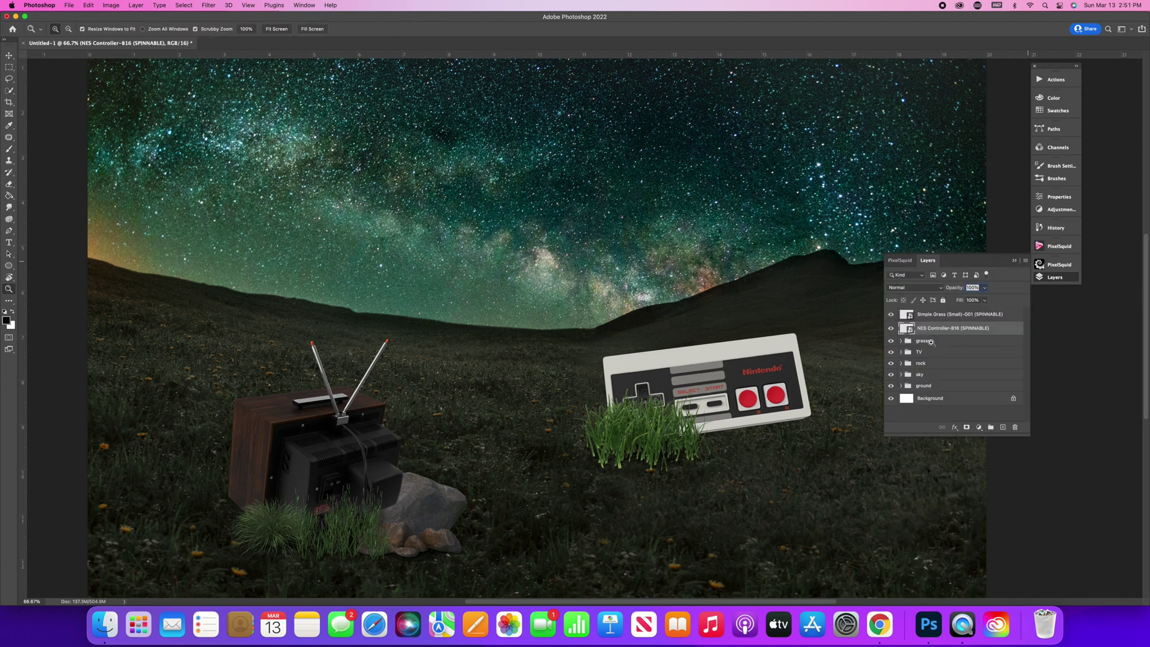
{"action": "left_click", "coordinate": [978, 427]}
{"action": "left_click", "coordinate": [1007, 446]}
{"action": "left_click", "coordinate": [1055, 277]}
{"action": "left_click", "coordinate": [1025, 260]}
{"action": "left_click", "coordinate": [946, 497]}
{"action": "left_click", "coordinate": [1059, 197]}
{"action": "left_click_drag", "start_coordinate": [962, 247], "coordinate": [983, 265]}
{"action": "left_click_drag", "start_coordinate": [924, 248], "coordinate": [928, 248]}
Add a Brightness/Contrast adjustment clipped to the Simple Grass layer and darken the grass.
{"action": "left_click", "coordinate": [1054, 277]}
{"action": "left_click", "coordinate": [961, 313]}
{"action": "left_click", "coordinate": [979, 427]}
{"action": "left_click", "coordinate": [1001, 471]}
{"action": "left_click_drag", "start_coordinate": [962, 265], "coordinate": [983, 268]}
{"action": "left_click", "coordinate": [1055, 277]}
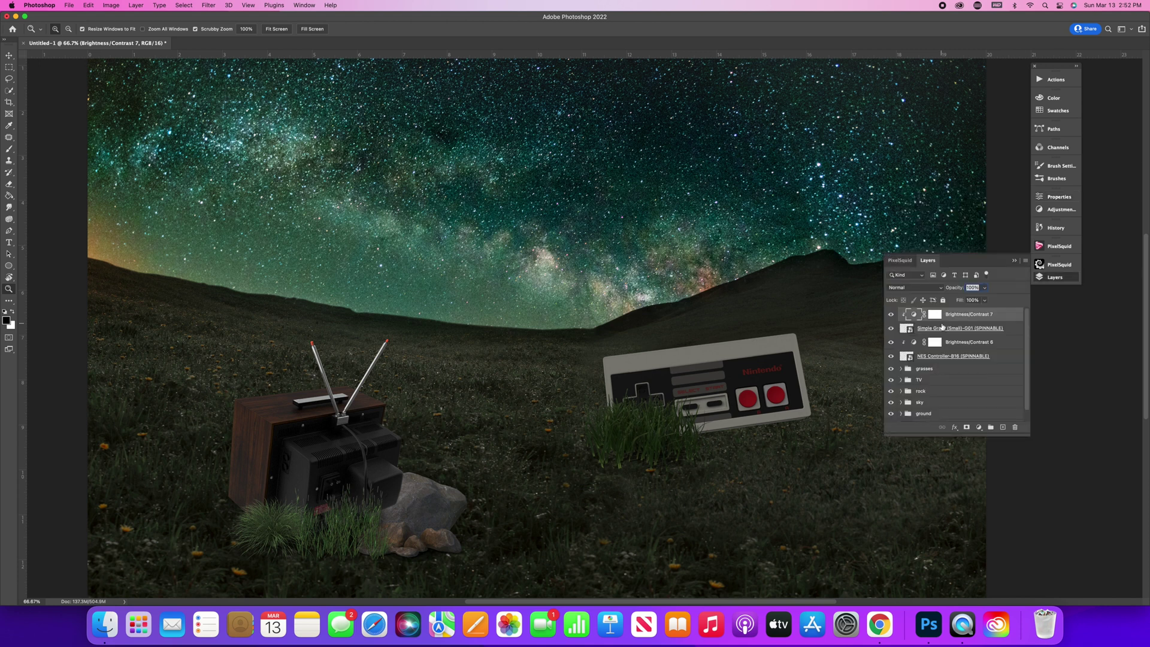
Paint on the NES controller's layer mask along its bottom edge to blend it into the meadow.
{"action": "left_click_drag", "start_coordinate": [706, 442], "coordinate": [759, 434]}
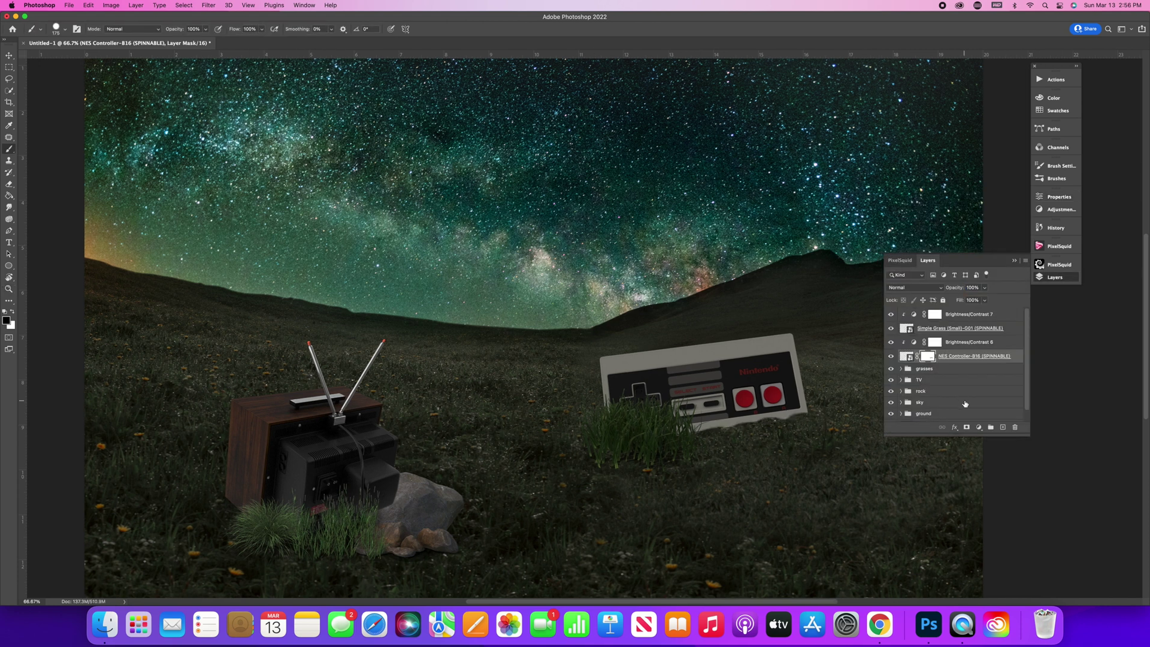
Add a Quaking-Grass object, scale it down and place it at the controller's bottom edge beside the existing grass.
{"action": "left_click", "coordinate": [961, 315]}
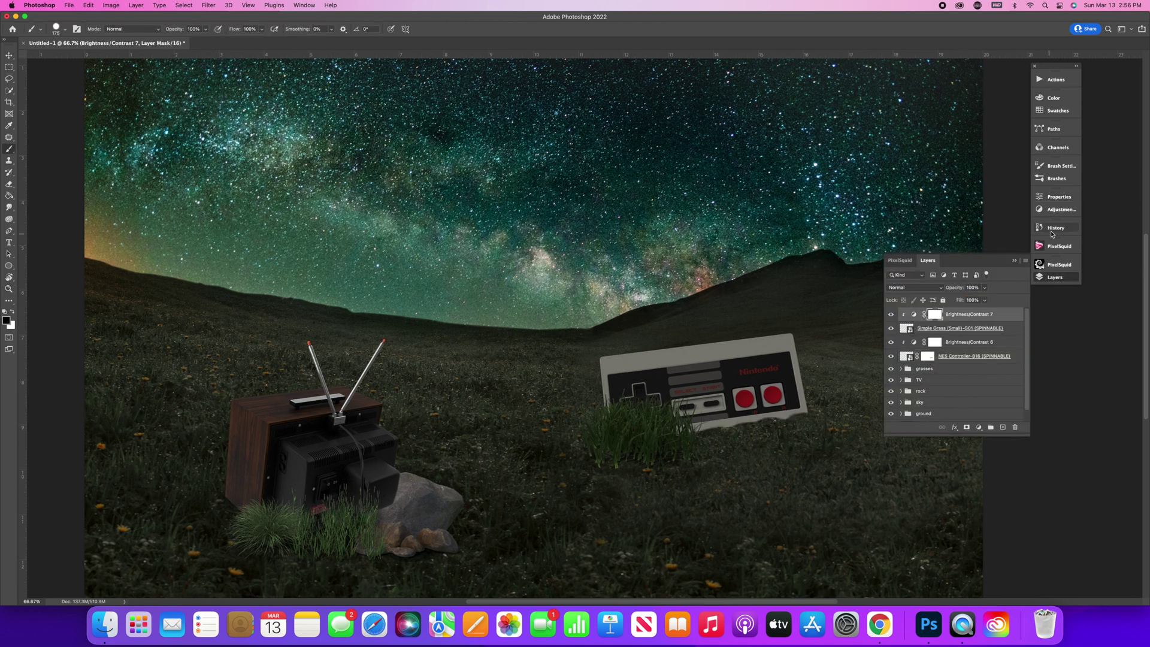
{"action": "left_click", "coordinate": [1057, 246]}
{"action": "mouse_move", "coordinate": [958, 350]}
{"action": "left_mouse_down"}
{"action": "mouse_move", "coordinate": [530, 379]}
{"action": "mouse_move", "coordinate": [725, 443]}
{"action": "left_mouse_up"}
{"action": "left_click_drag", "start_coordinate": [817, 303], "coordinate": [708, 413]}
{"action": "mouse_move", "coordinate": [687, 436]}
{"action": "left_mouse_down"}
{"action": "mouse_move", "coordinate": [729, 402]}
{"action": "mouse_move", "coordinate": [719, 400]}
{"action": "left_mouse_up"}
{"action": "key", "text": "Return"}
Add the Mountain Melick grass at high resolution and place it over the controller's lower-right corner.
{"action": "left_click", "coordinate": [958, 262]}
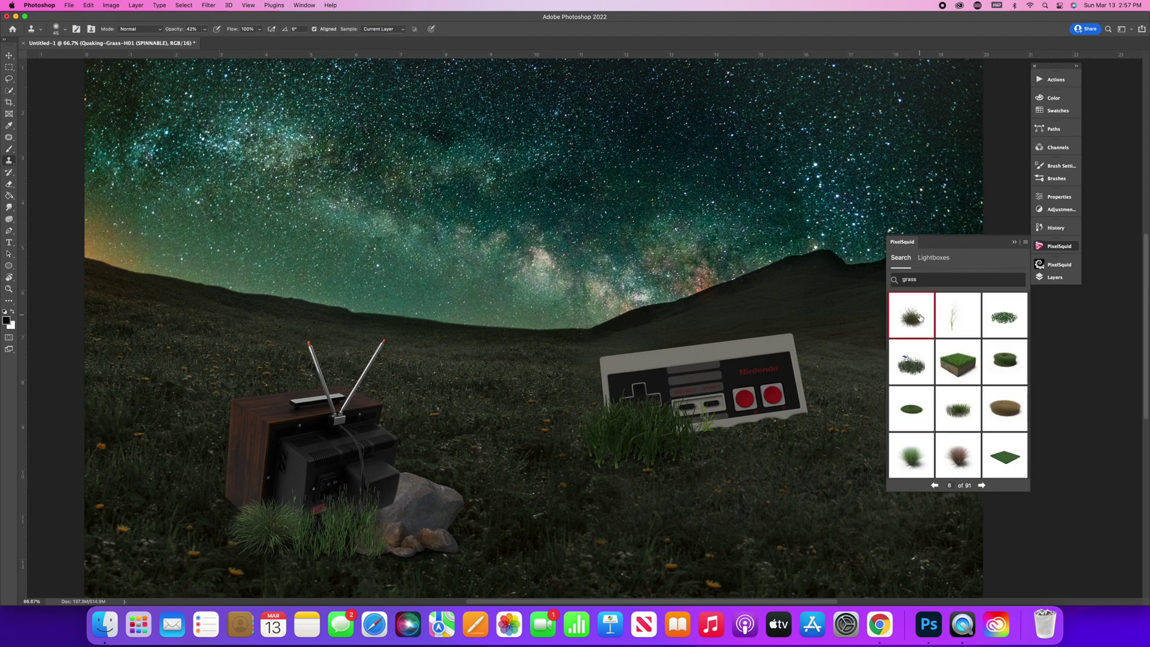
{"action": "left_click", "coordinate": [919, 322]}
{"action": "left_click", "coordinate": [921, 448]}
{"action": "key", "text": "super+t"}
{"action": "left_click_drag", "start_coordinate": [552, 375], "coordinate": [796, 446]}
{"action": "left_click_drag", "start_coordinate": [879, 390], "coordinate": [863, 390]}
{"action": "key", "text": "Return"}
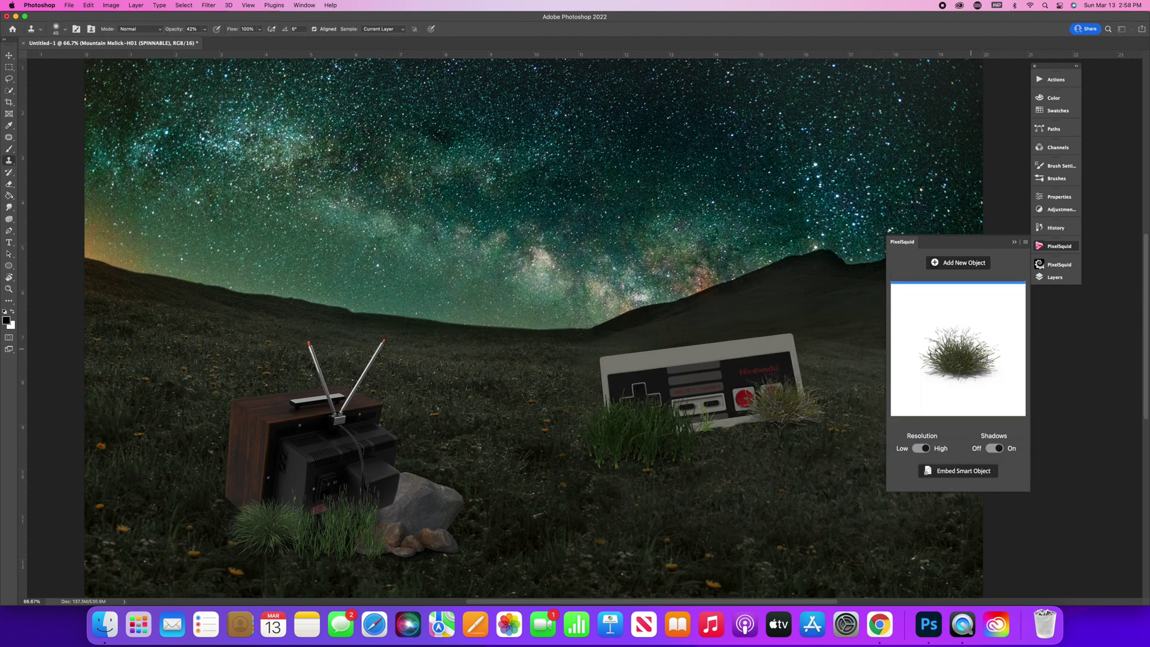
Add a cluster of small rocks, scale it down and place it at the base of the NES controller.
{"action": "left_click", "coordinate": [978, 264]}
{"action": "key", "text": "super+t"}
{"action": "left_click_drag", "start_coordinate": [519, 365], "coordinate": [729, 448]}
{"action": "left_click_drag", "start_coordinate": [832, 320], "coordinate": [750, 383]}
{"action": "left_click_drag", "start_coordinate": [729, 492], "coordinate": [748, 459]}
{"action": "left_click_drag", "start_coordinate": [774, 409], "coordinate": [837, 411]}
{"action": "key", "text": "Return"}
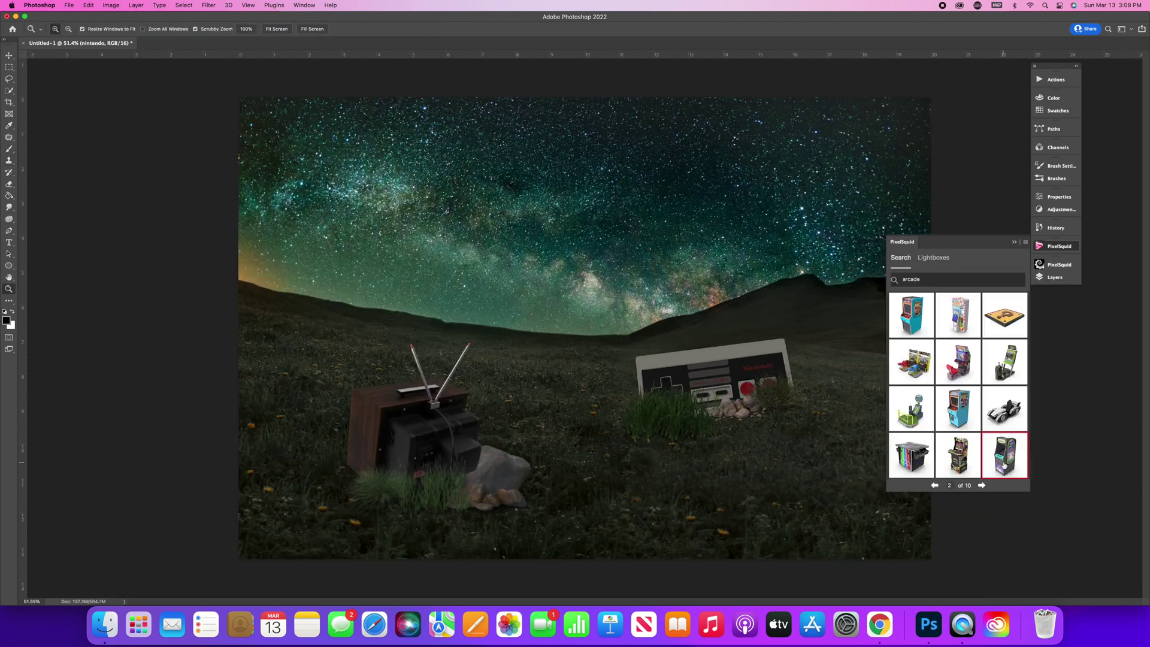
Add the Galaga Arcade Machine, place it on the hillside behind the television and adjust its viewing angle.
{"action": "left_click", "coordinate": [1004, 465]}
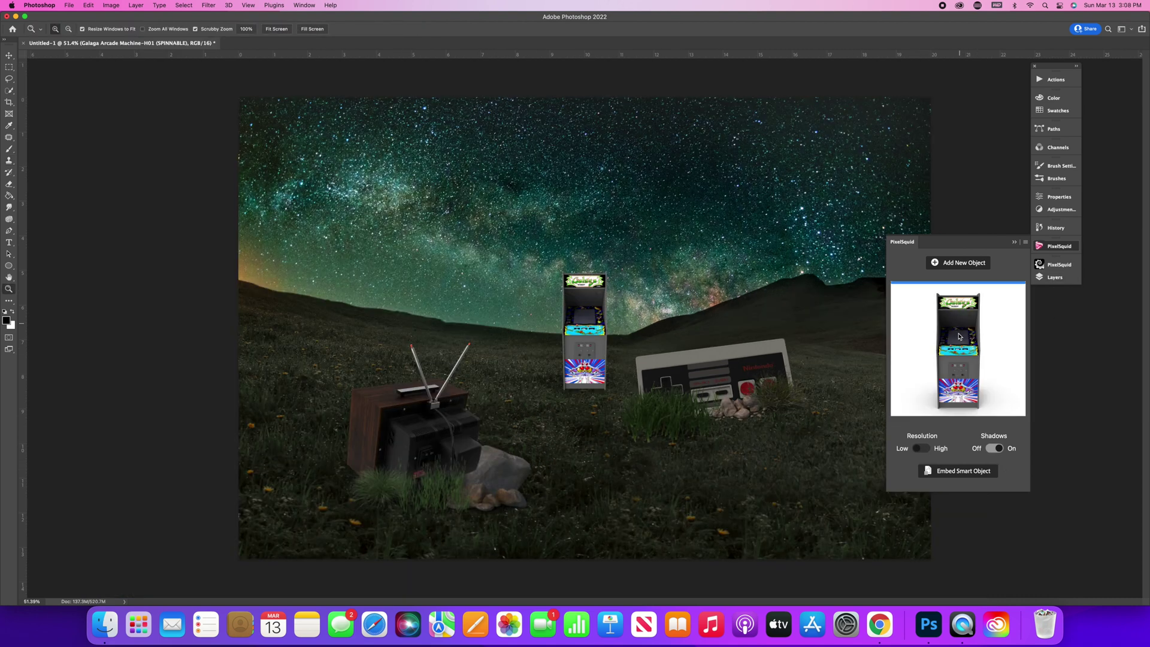
{"action": "left_click_drag", "start_coordinate": [959, 336], "coordinate": [997, 357]}
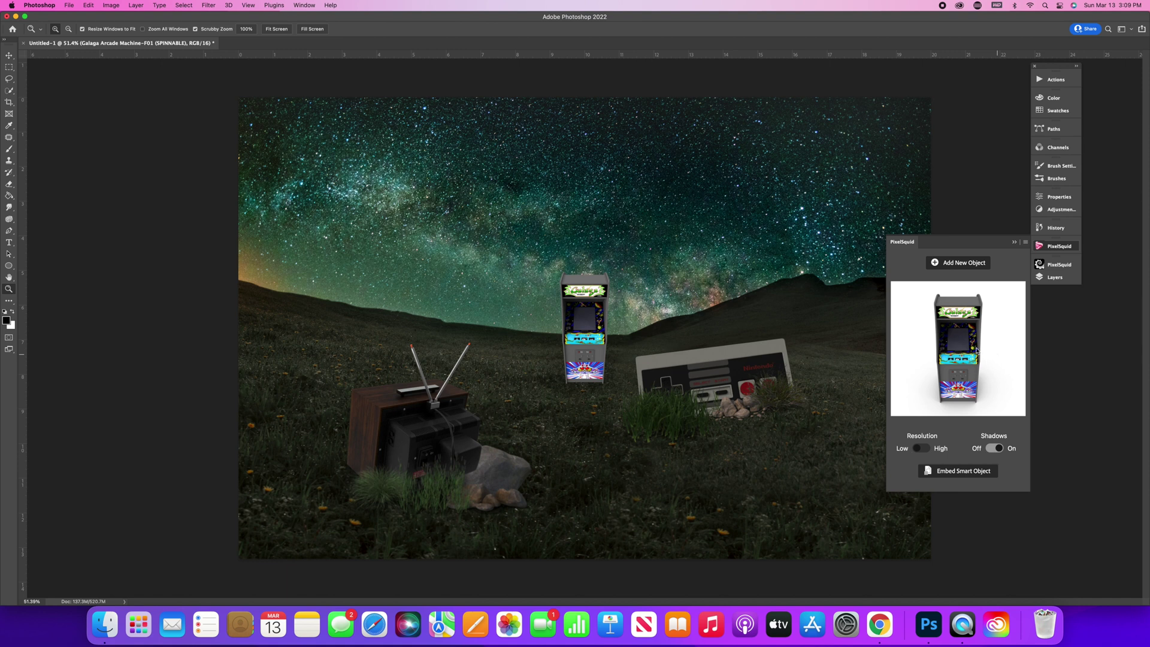
{"action": "key", "text": "super+t"}
{"action": "left_click_drag", "start_coordinate": [586, 348], "coordinate": [385, 329]}
{"action": "key", "text": "Return"}
{"action": "left_click_drag", "start_coordinate": [984, 389], "coordinate": [987, 376]}
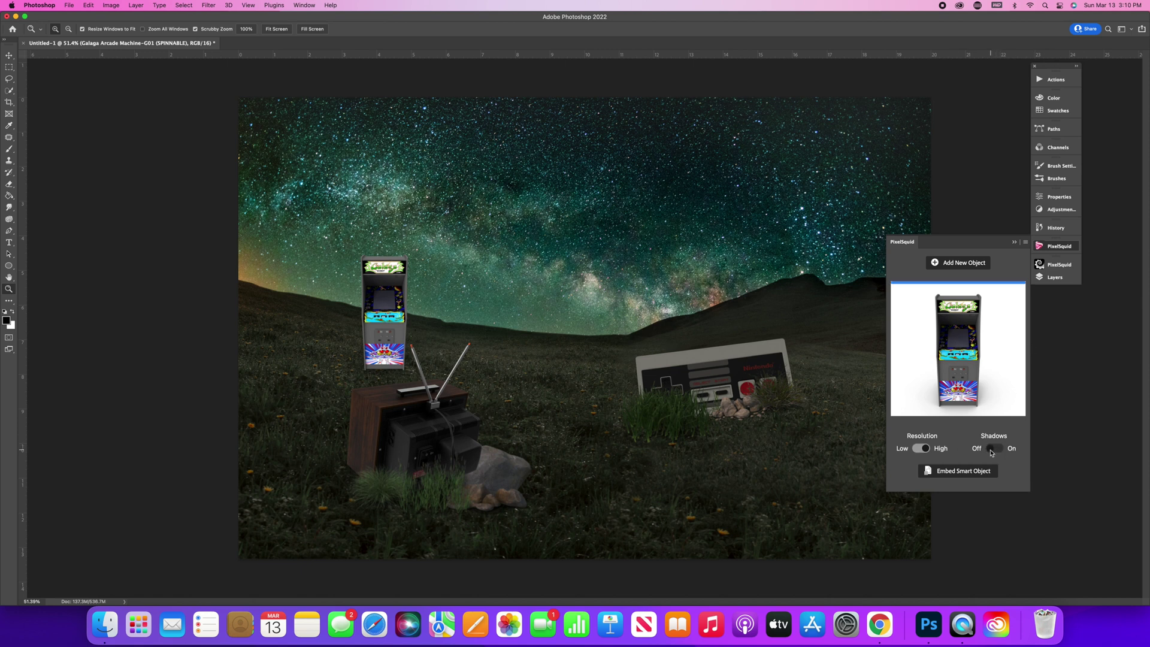
Shrink and tilt the Galaga machine on the far-left hillside, and mask its base into the grass.
{"action": "left_click", "coordinate": [1054, 277]}
{"action": "key", "text": "super+t"}
{"action": "left_click_drag", "start_coordinate": [460, 385], "coordinate": [472, 370]}
{"action": "left_click_drag", "start_coordinate": [390, 317], "coordinate": [375, 285]}
{"action": "left_click_drag", "start_coordinate": [428, 197], "coordinate": [387, 255]}
{"action": "left_click_drag", "start_coordinate": [314, 360], "coordinate": [306, 371]}
{"action": "mouse_move", "coordinate": [360, 326]}
{"action": "left_mouse_down"}
{"action": "mouse_move", "coordinate": [352, 319]}
{"action": "mouse_move", "coordinate": [359, 349]}
{"action": "left_mouse_up"}
{"action": "key", "text": "Return"}
{"action": "left_click", "coordinate": [966, 427]}
{"action": "left_click", "coordinate": [9, 149]}
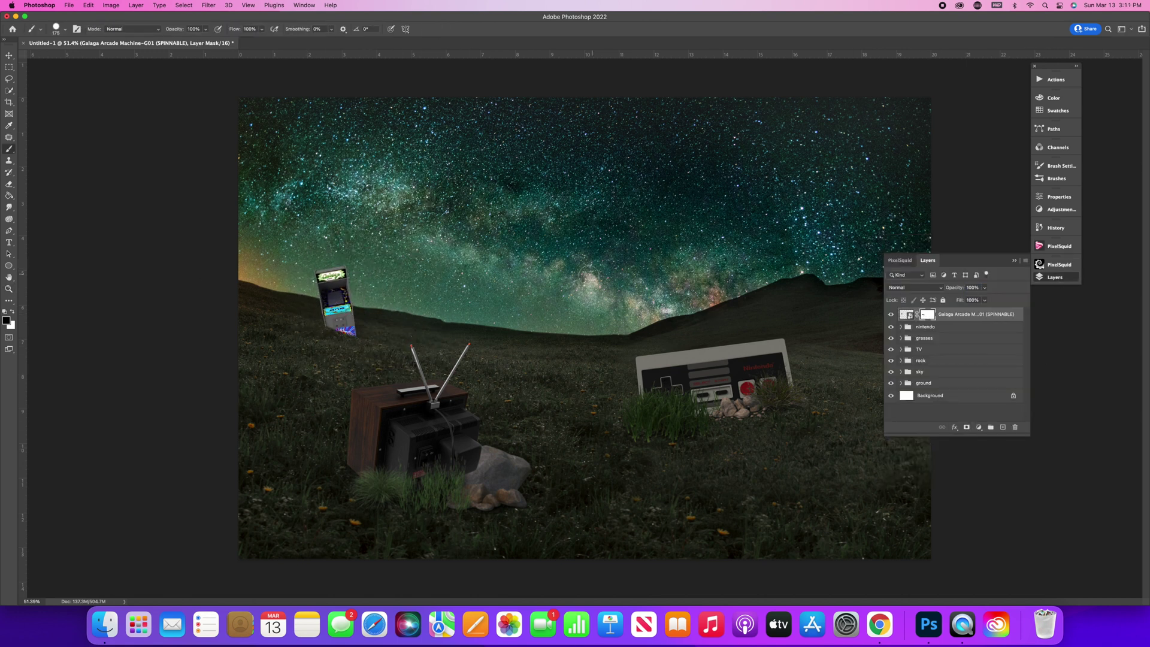
Add a Brightness/Contrast adjustment clipped to the Galaga machine and lower its brightness.
{"action": "left_click", "coordinate": [978, 427]}
{"action": "left_click", "coordinate": [998, 458]}
{"action": "left_click", "coordinate": [1054, 277]}
{"action": "left_click", "coordinate": [1025, 260]}
{"action": "left_click", "coordinate": [964, 498]}
{"action": "left_click", "coordinate": [1058, 197]}
{"action": "left_click_drag", "start_coordinate": [962, 247], "coordinate": [937, 250]}
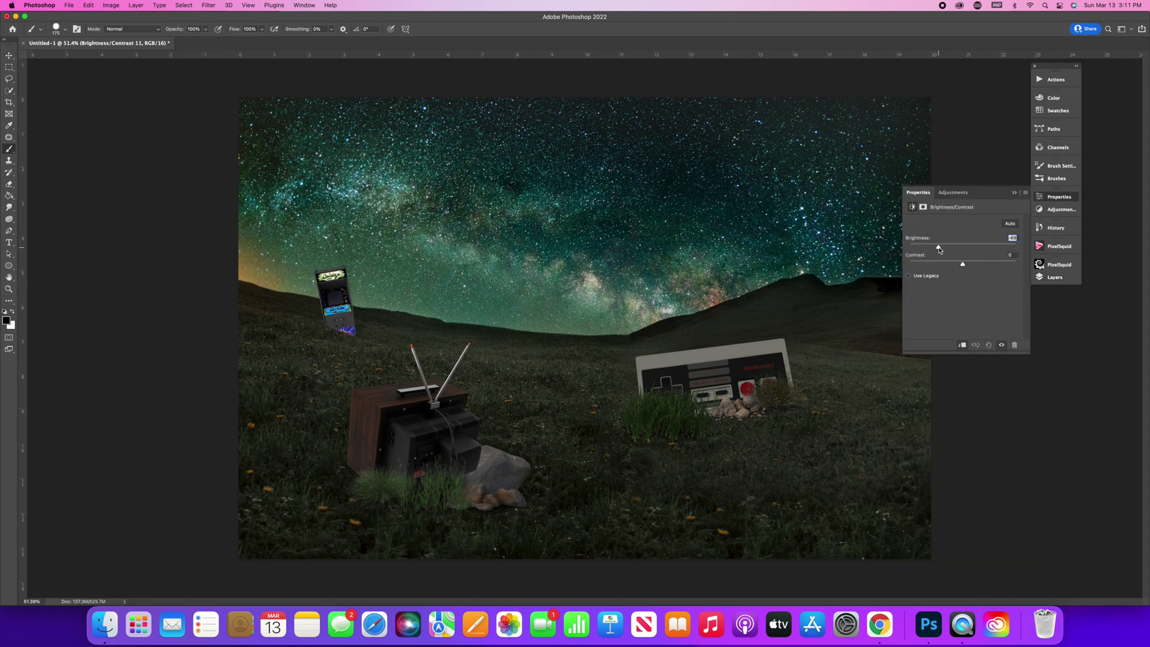
Add a Hue/Saturation adjustment clipped to the Galaga machine and reduce its saturation to -15.
{"action": "left_click", "coordinate": [1054, 277]}
{"action": "left_click", "coordinate": [979, 426]}
{"action": "left_click", "coordinate": [1010, 525]}
{"action": "left_click", "coordinate": [1055, 278]}
{"action": "left_click", "coordinate": [1025, 261]}
{"action": "left_click", "coordinate": [963, 498]}
{"action": "double_click", "coordinate": [915, 315]}
{"action": "left_click_drag", "start_coordinate": [962, 273], "coordinate": [983, 301]}
Lower the Galaga layer's opacity slightly, then set its Hue/Saturation adjustment to saturation -55 and lightness about -30.
{"action": "left_click", "coordinate": [1054, 277]}
{"action": "left_click", "coordinate": [907, 342]}
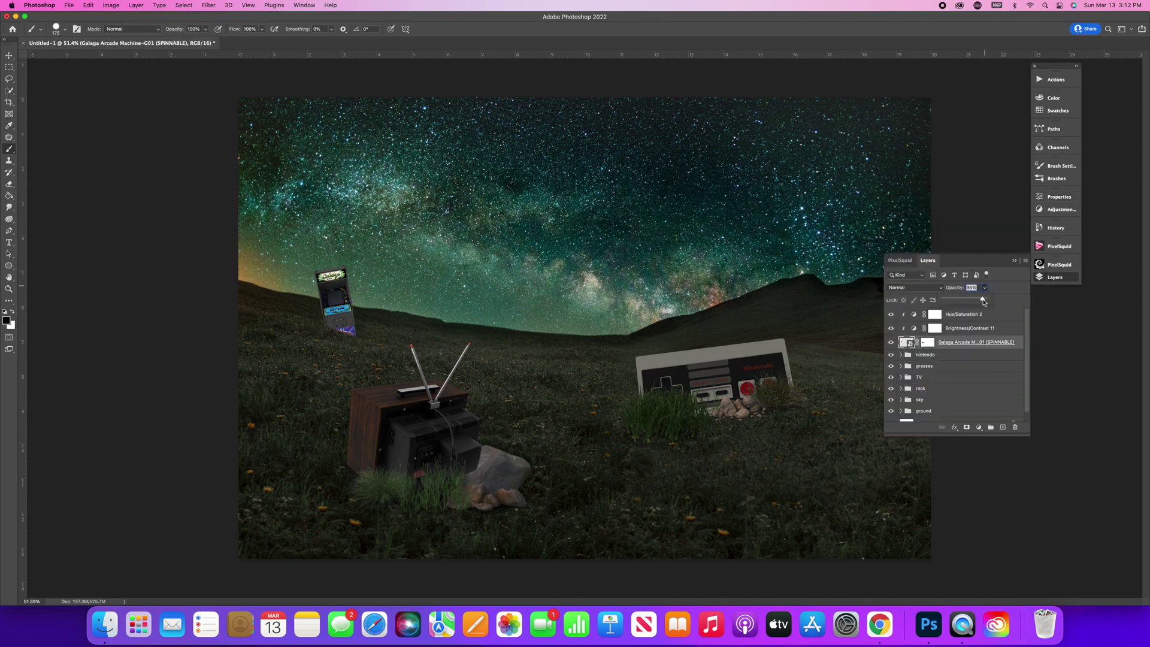
{"action": "double_click", "coordinate": [914, 314]}
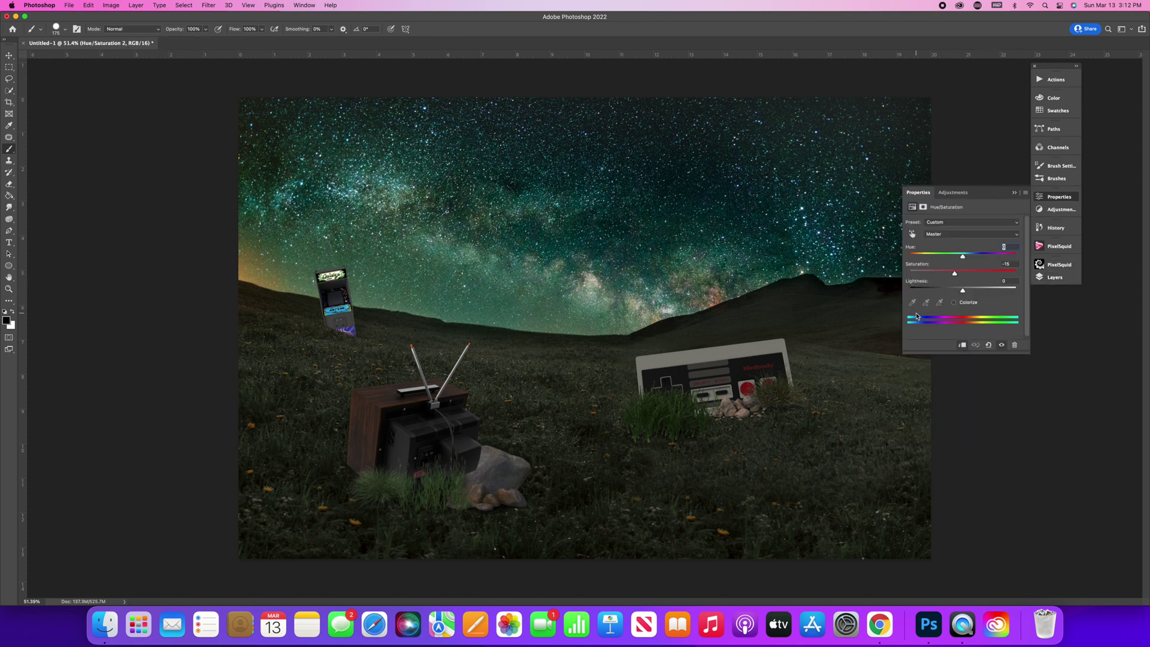
{"action": "mouse_move", "coordinate": [957, 292]}
{"action": "left_mouse_down"}
{"action": "mouse_move", "coordinate": [934, 293]}
{"action": "mouse_move", "coordinate": [947, 293]}
{"action": "left_mouse_up"}
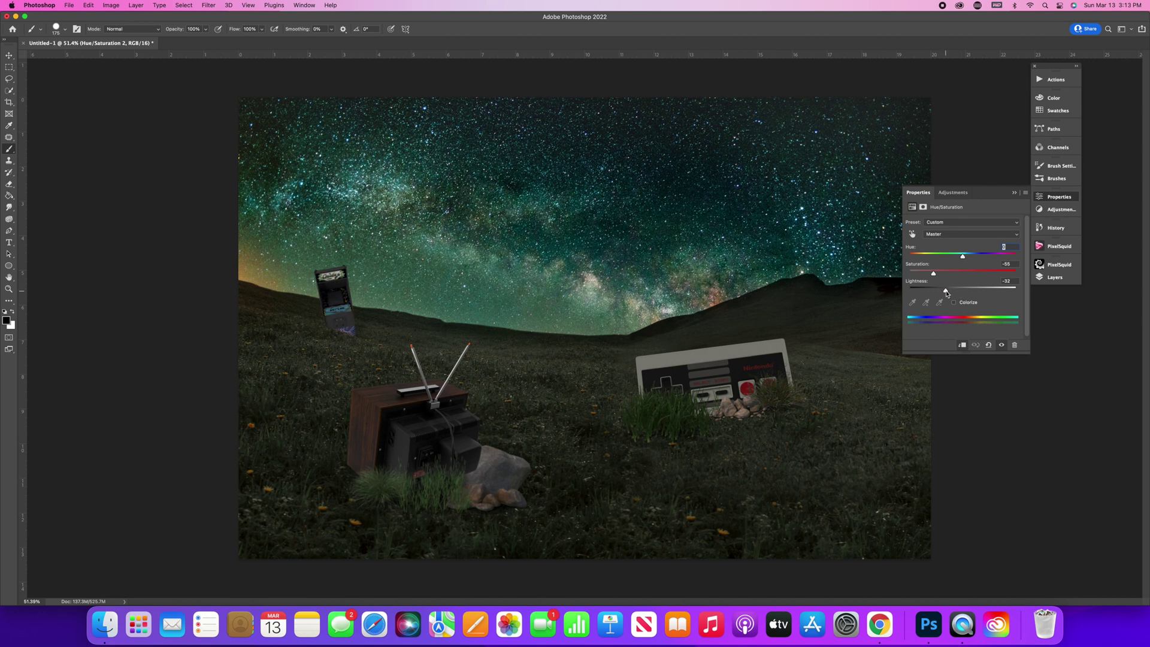
Group the Galaga machine with its adjustment layers in a group named galaga.
{"action": "left_click", "coordinate": [573, 229]}
{"action": "key", "text": "z"}
{"action": "left_click_drag", "start_coordinate": [311, 319], "coordinate": [534, 344]}
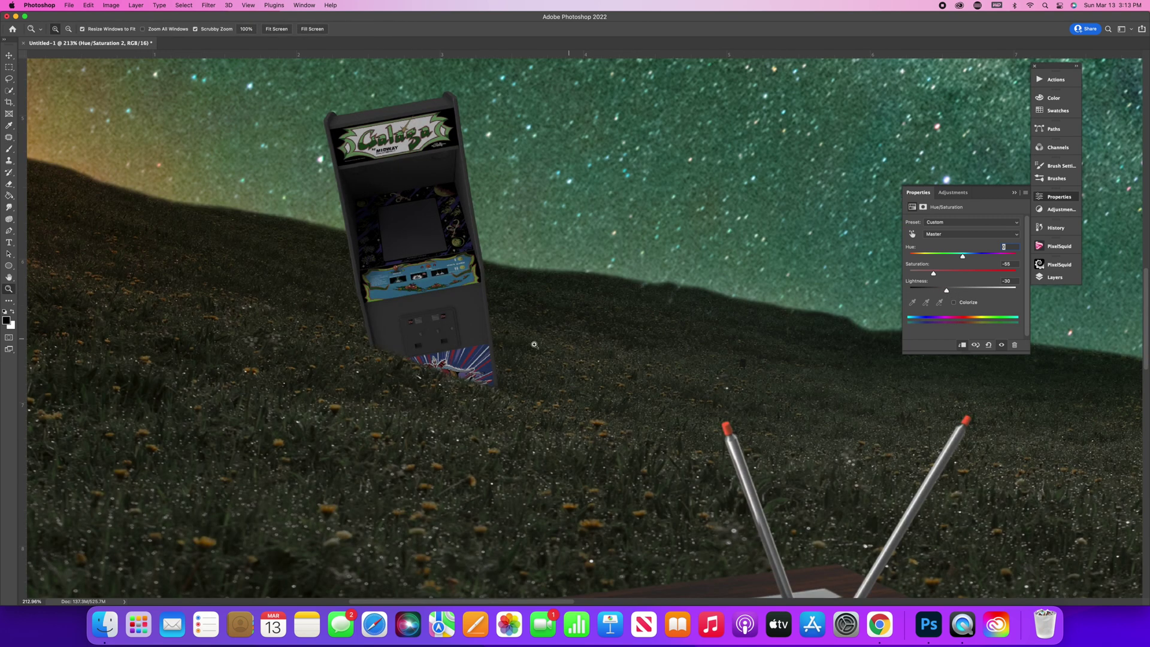
{"action": "left_click", "coordinate": [1055, 246]}
{"action": "left_click", "coordinate": [1045, 279]}
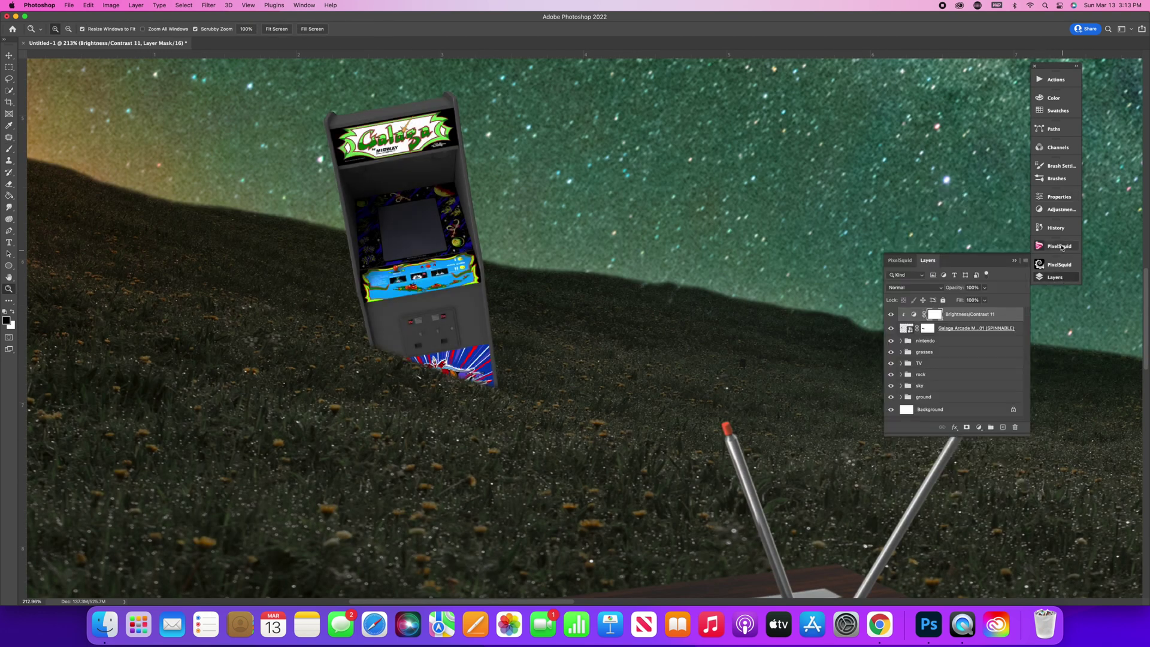
{"action": "left_click", "coordinate": [979, 338], "text": "shift"}
{"action": "key", "text": "super+g"}
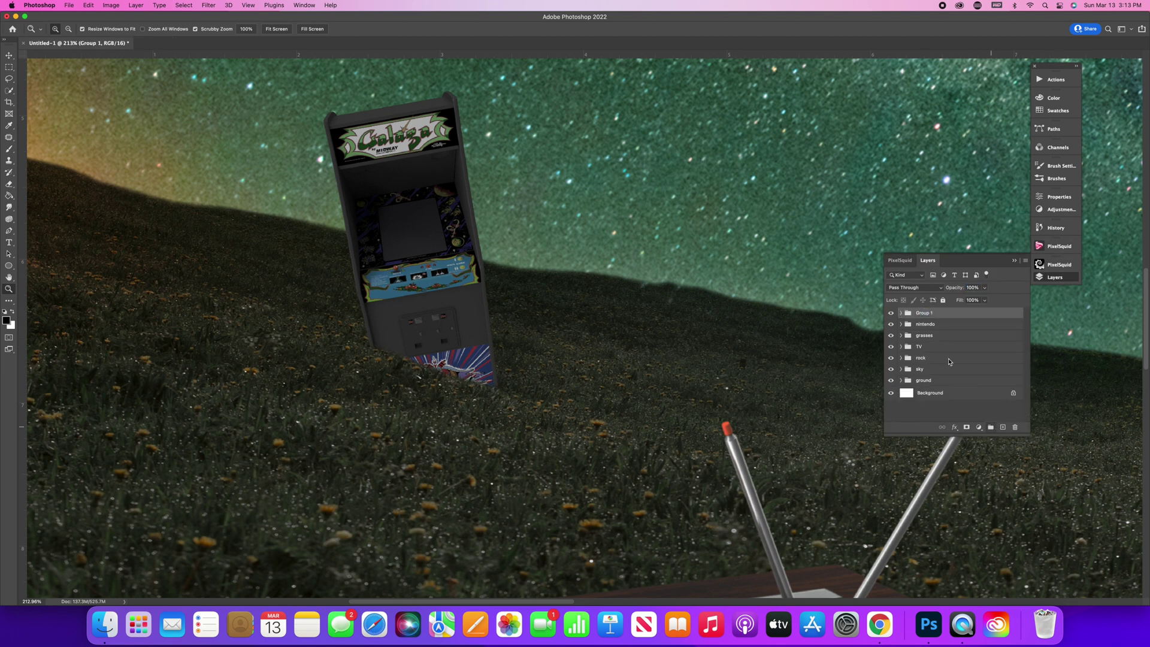
Apply a filter to the Galaga machine layer inside its group.
{"action": "left_click", "coordinate": [901, 313]}
{"action": "left_click", "coordinate": [913, 355]}
{"action": "left_click", "coordinate": [208, 6]}
{"action": "mouse_move", "coordinate": [218, 124]}
{"action": "left_click", "coordinate": [361, 154]}
{"action": "left_click_drag", "start_coordinate": [62, 262], "coordinate": [67, 263]}
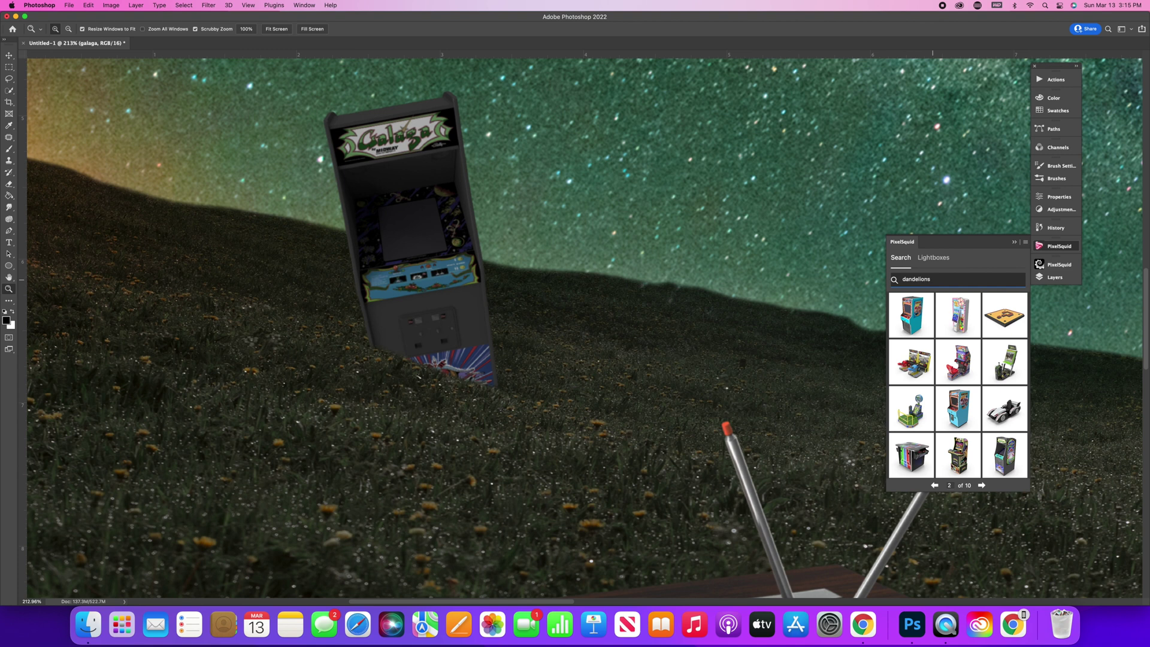
Search for dandelions, add the yellow Taraxacum Officinale plant, scale it down and place it at the Galaga machine's base.
{"action": "key", "text": "Return"}
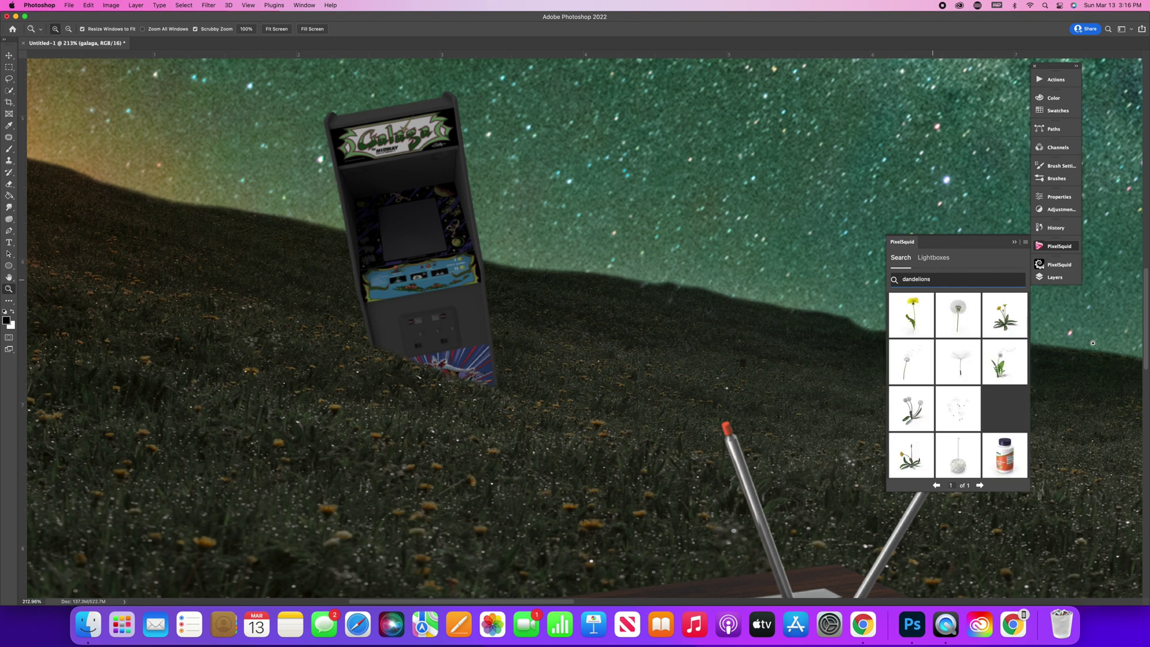
{"action": "left_click", "coordinate": [1004, 317]}
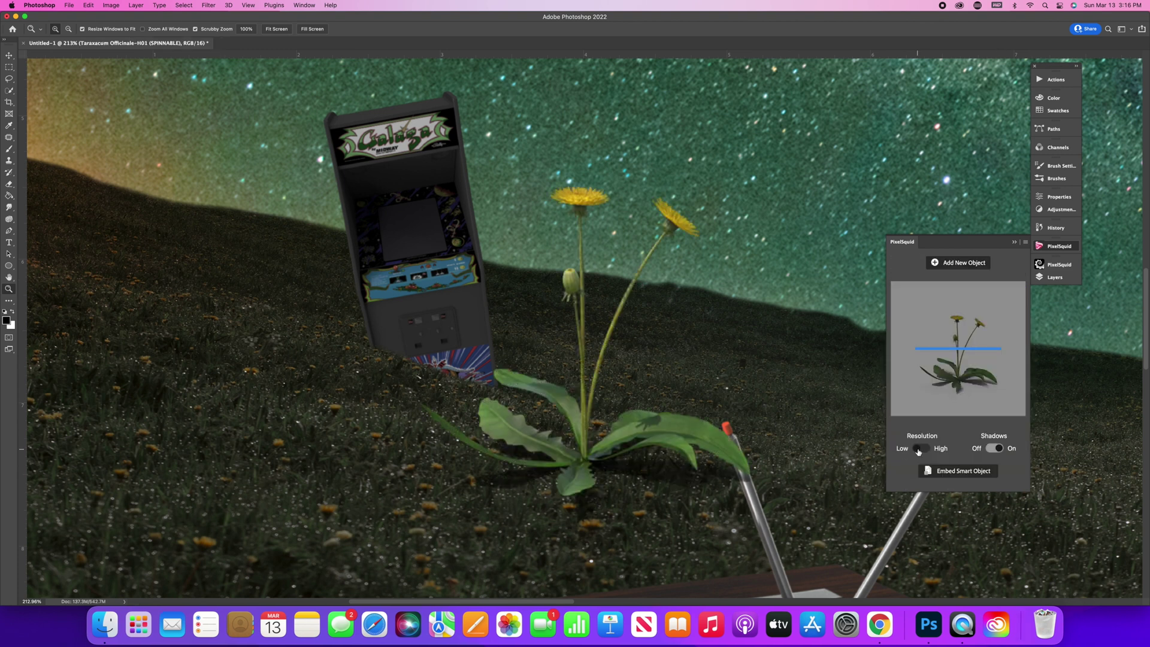
{"action": "key", "text": "super+t"}
{"action": "left_click_drag", "start_coordinate": [599, 335], "coordinate": [432, 454]}
{"action": "left_click_drag", "start_coordinate": [706, 159], "coordinate": [419, 445]}
{"action": "left_click_drag", "start_coordinate": [401, 546], "coordinate": [593, 296]}
{"action": "left_click_drag", "start_coordinate": [612, 195], "coordinate": [438, 368]}
{"action": "left_click_drag", "start_coordinate": [418, 459], "coordinate": [495, 381]}
{"action": "left_click_drag", "start_coordinate": [515, 290], "coordinate": [492, 327]}
{"action": "left_click_drag", "start_coordinate": [440, 393], "coordinate": [443, 382]}
{"action": "left_click_drag", "start_coordinate": [489, 321], "coordinate": [474, 332]}
{"action": "left_click", "coordinate": [441, 29]}
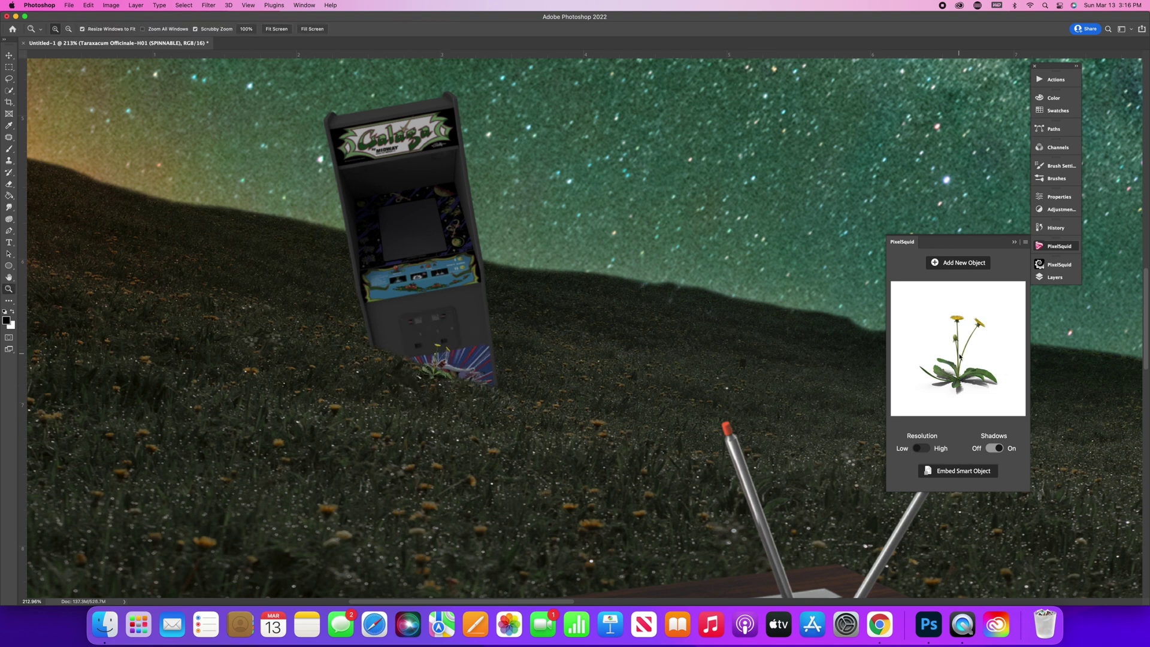
Add another yellow dandelion seen from a different angle at high resolution, shrink it to about 24%, tilt it and place it beside the first.
{"action": "left_click", "coordinate": [958, 263]}
{"action": "left_click", "coordinate": [958, 384]}
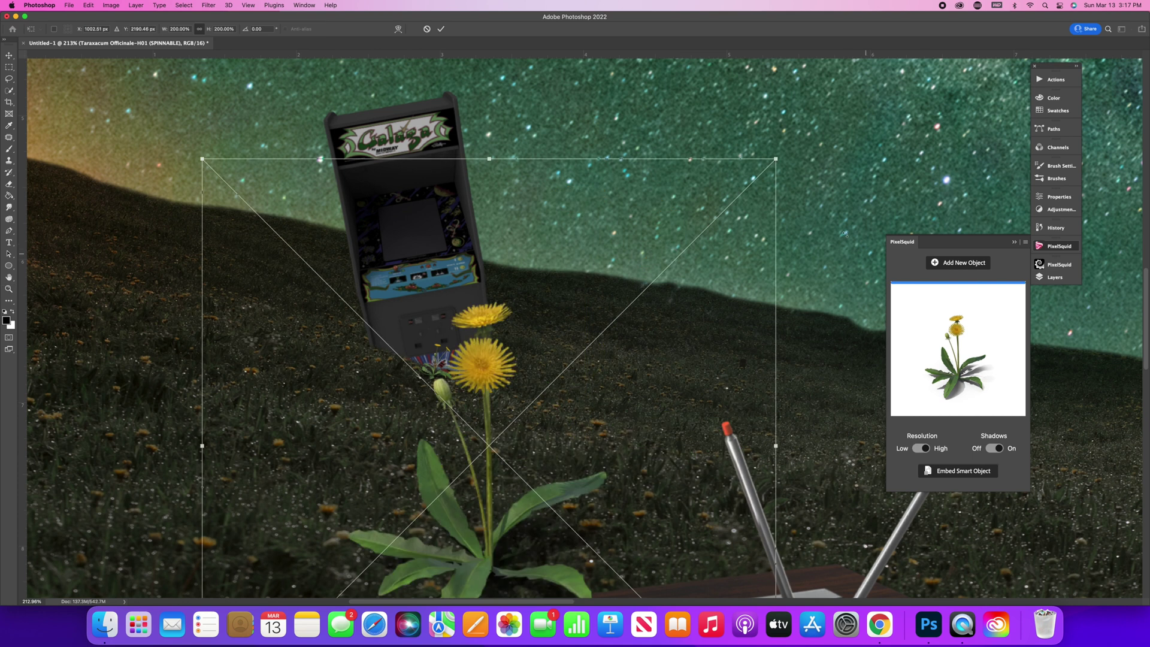
{"action": "left_click_drag", "start_coordinate": [777, 159], "coordinate": [469, 377]}
{"action": "left_click_drag", "start_coordinate": [446, 432], "coordinate": [480, 363]}
{"action": "left_click_drag", "start_coordinate": [471, 404], "coordinate": [473, 397]}
{"action": "left_click_drag", "start_coordinate": [507, 301], "coordinate": [470, 339]}
{"action": "mouse_move", "coordinate": [486, 396]}
{"action": "left_mouse_down"}
{"action": "mouse_move", "coordinate": [478, 413]}
{"action": "mouse_move", "coordinate": [482, 386]}
{"action": "left_mouse_up"}
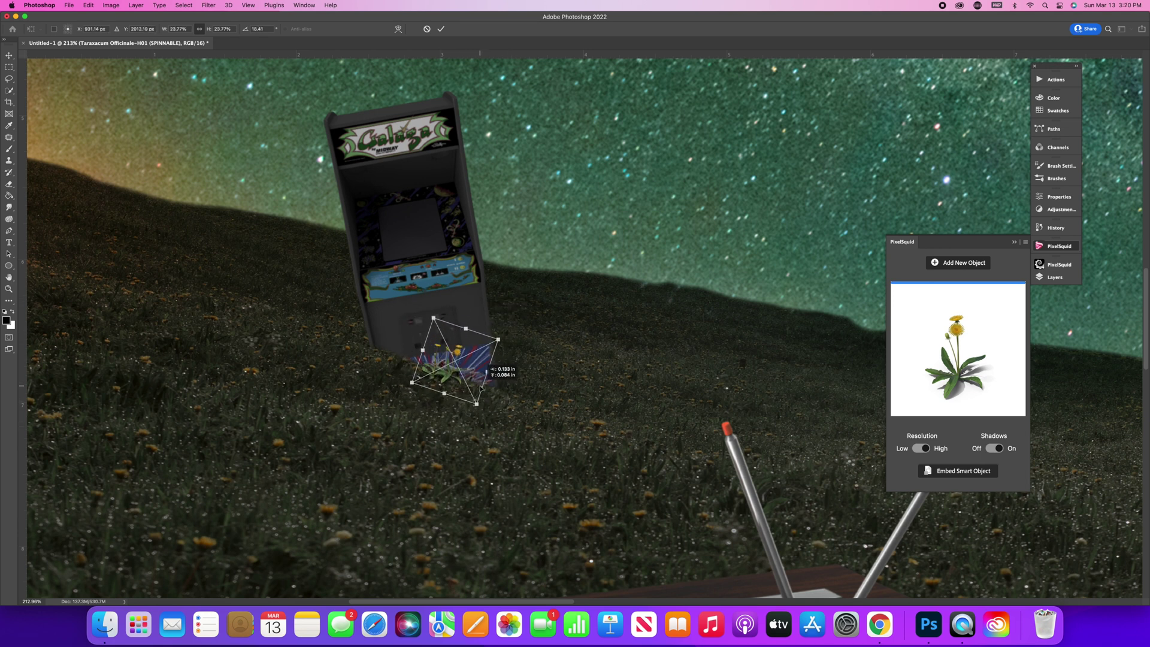
{"action": "key", "text": "Return"}
Add a third yellow dandelion, adjust its viewing angle, scale it down and place it at the machine's lower-left base.
{"action": "key", "text": "z"}
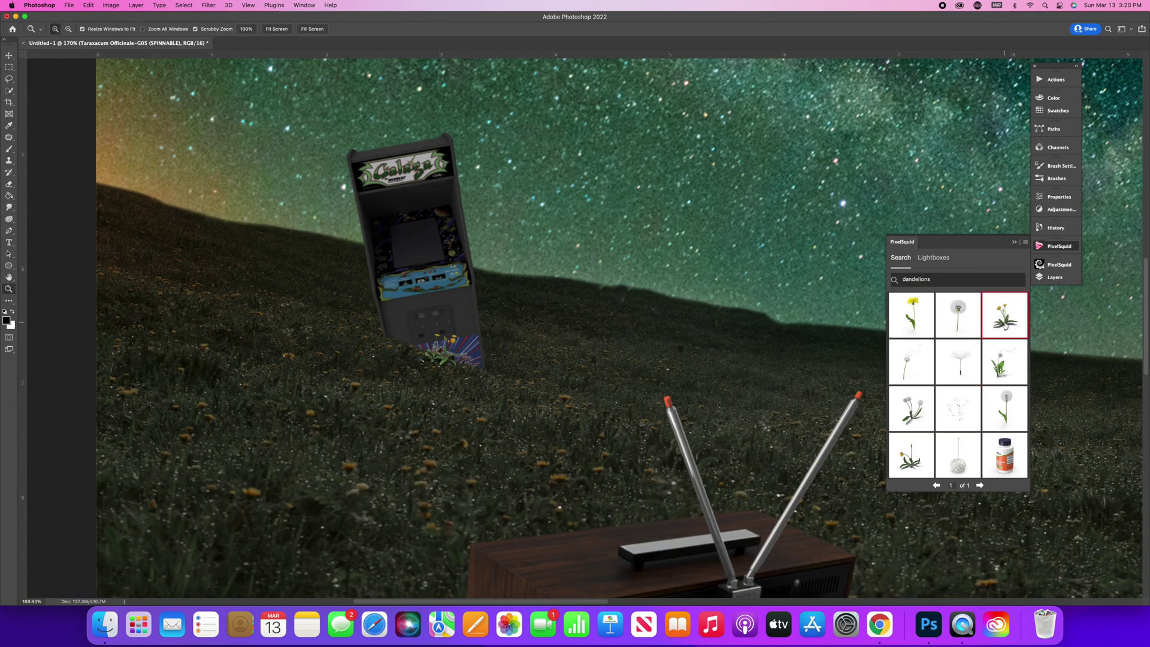
{"action": "left_click", "coordinate": [943, 369]}
{"action": "left_click_drag", "start_coordinate": [943, 370], "coordinate": [980, 372]}
{"action": "left_click", "coordinate": [1052, 280]}
{"action": "key", "text": "super+t"}
{"action": "left_click_drag", "start_coordinate": [848, 99], "coordinate": [497, 449]}
{"action": "left_click_drag", "start_coordinate": [478, 502], "coordinate": [447, 351]}
{"action": "left_click_drag", "start_coordinate": [467, 298], "coordinate": [410, 356]}
{"action": "left_click_drag", "start_coordinate": [402, 388], "coordinate": [422, 353]}
{"action": "key", "text": "Return"}
Move the dandelion standing apart on the hillside to the Galaga machine's lower-right corner.
{"action": "left_click", "coordinate": [946, 329], "text": "shift"}
{"action": "left_click", "coordinate": [944, 342], "text": "shift"}
{"action": "left_click", "coordinate": [945, 316]}
{"action": "left_click", "coordinate": [947, 329]}
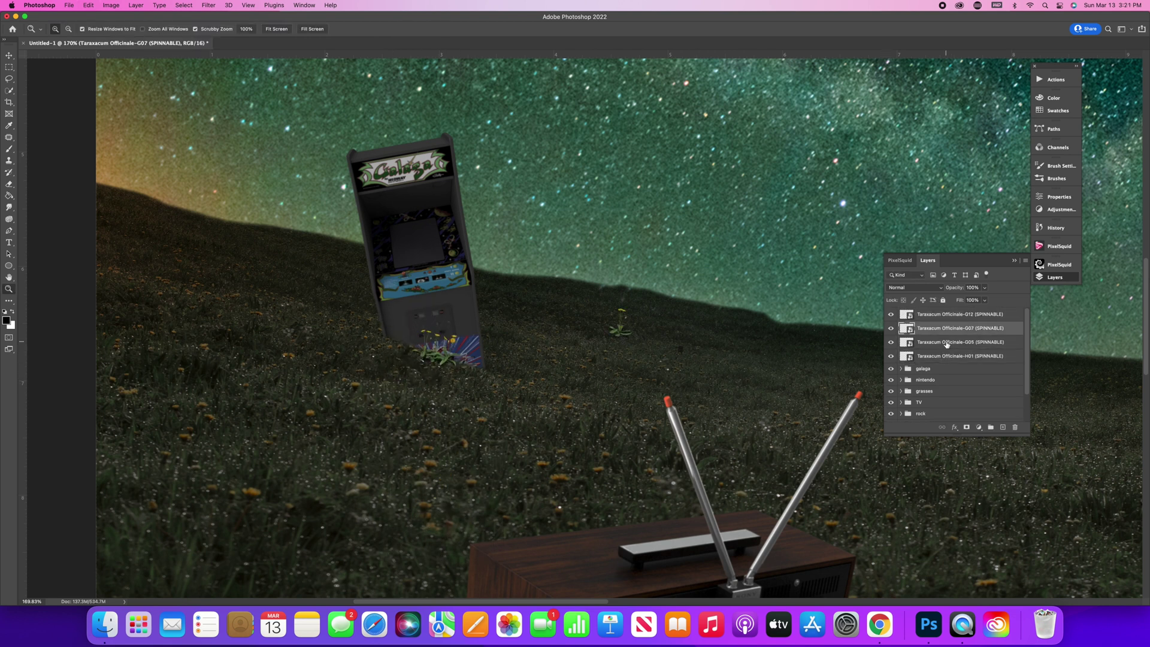
{"action": "left_click", "coordinate": [1007, 316]}
{"action": "key", "text": "super+t"}
{"action": "left_click_drag", "start_coordinate": [626, 333], "coordinate": [509, 371]}
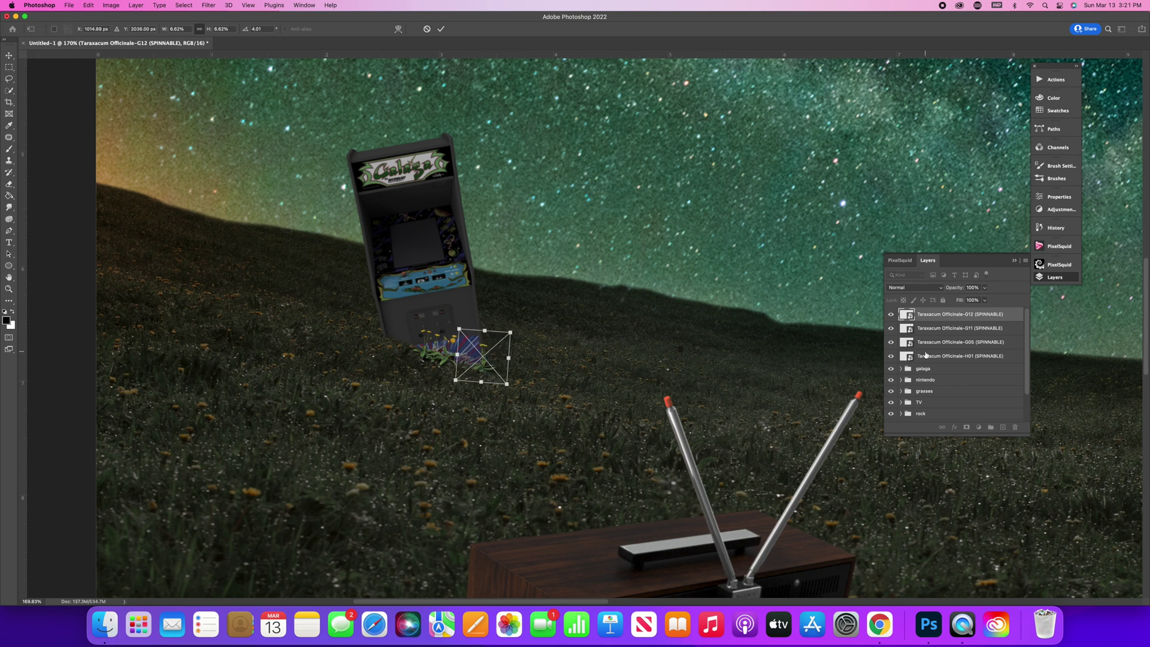
{"action": "key", "text": "Return"}
Add the white Taraxacum Officinale Seeding plant, shrink it to about 23%, tilt it and place it among the dandelions at the machine's base.
{"action": "left_click", "coordinate": [947, 328]}
{"action": "left_click", "coordinate": [1057, 246]}
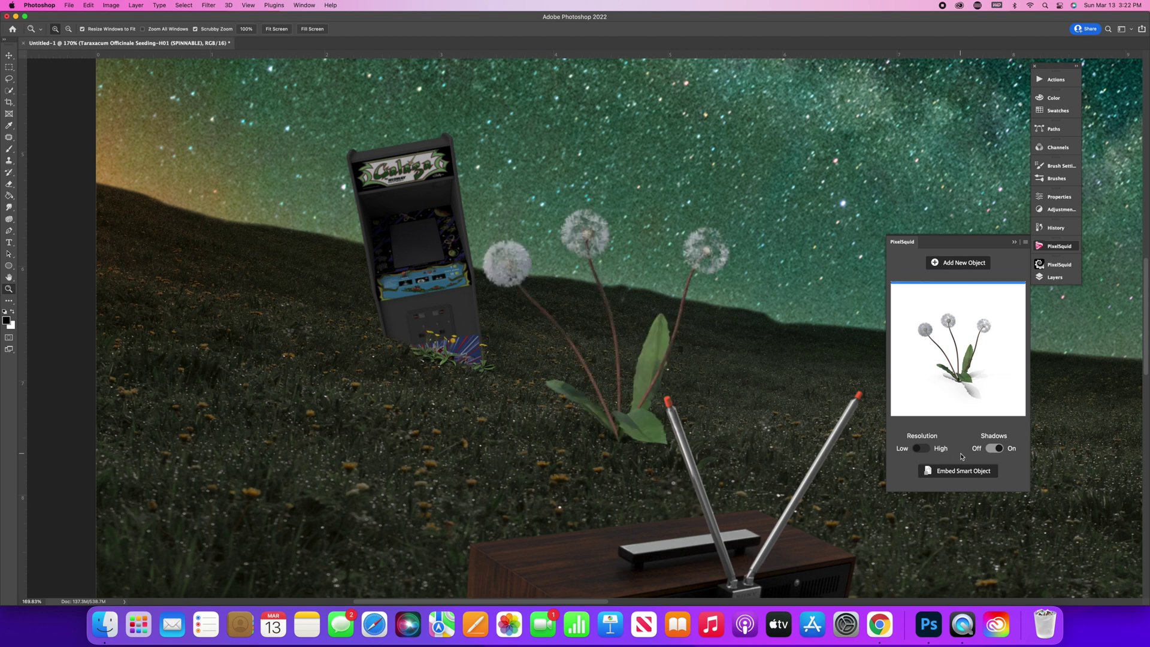
{"action": "key", "text": "super+t"}
{"action": "left_click_drag", "start_coordinate": [735, 210], "coordinate": [492, 397]}
{"action": "left_click_drag", "start_coordinate": [494, 474], "coordinate": [504, 318]}
{"action": "left_click_drag", "start_coordinate": [531, 270], "coordinate": [476, 383]}
{"action": "left_click_drag", "start_coordinate": [502, 329], "coordinate": [462, 358]}
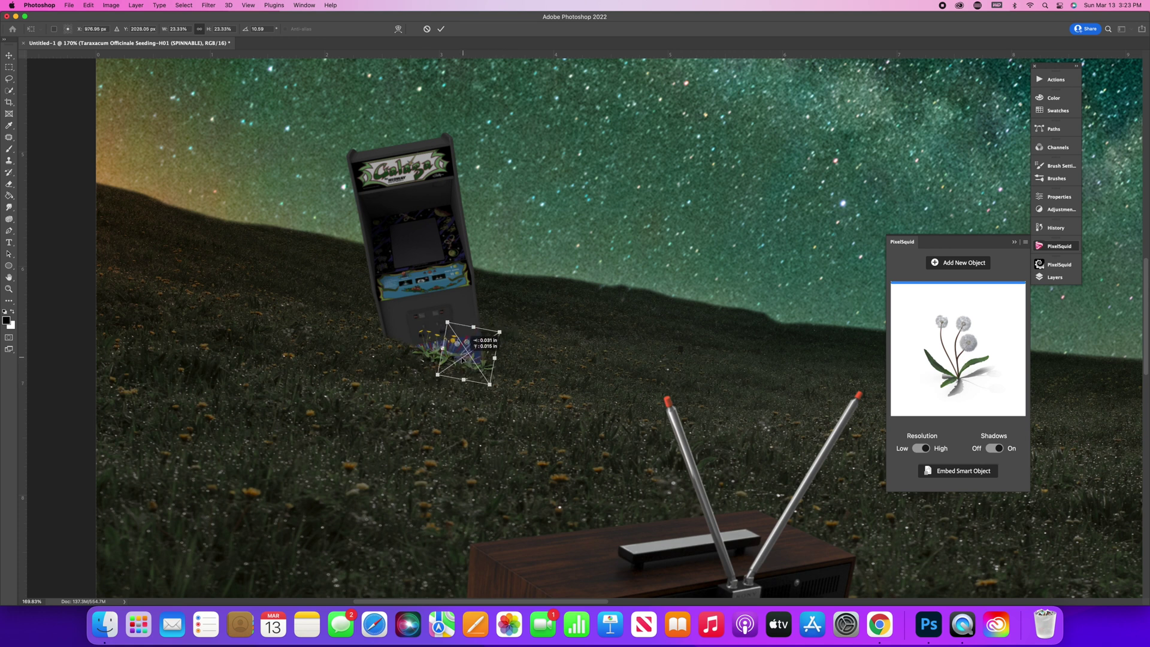
{"action": "left_click", "coordinate": [441, 29]}
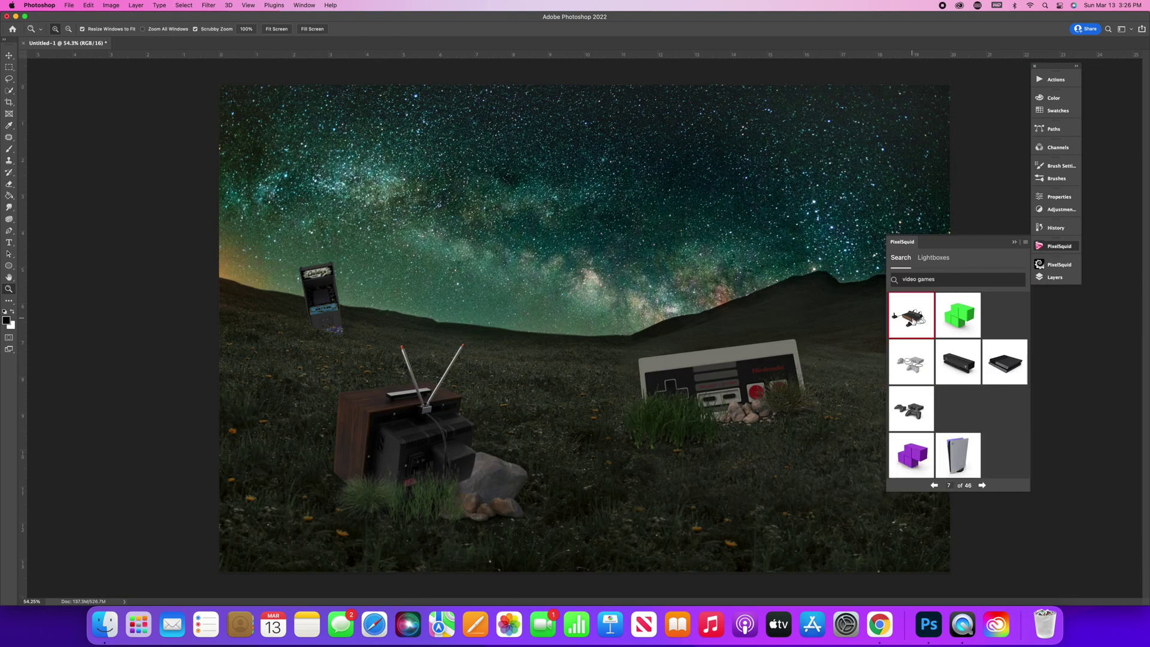
Add the Atari 2600 console, scale and tilt it, and place it on the far-right hillside behind the NES controller.
{"action": "left_click", "coordinate": [914, 379]}
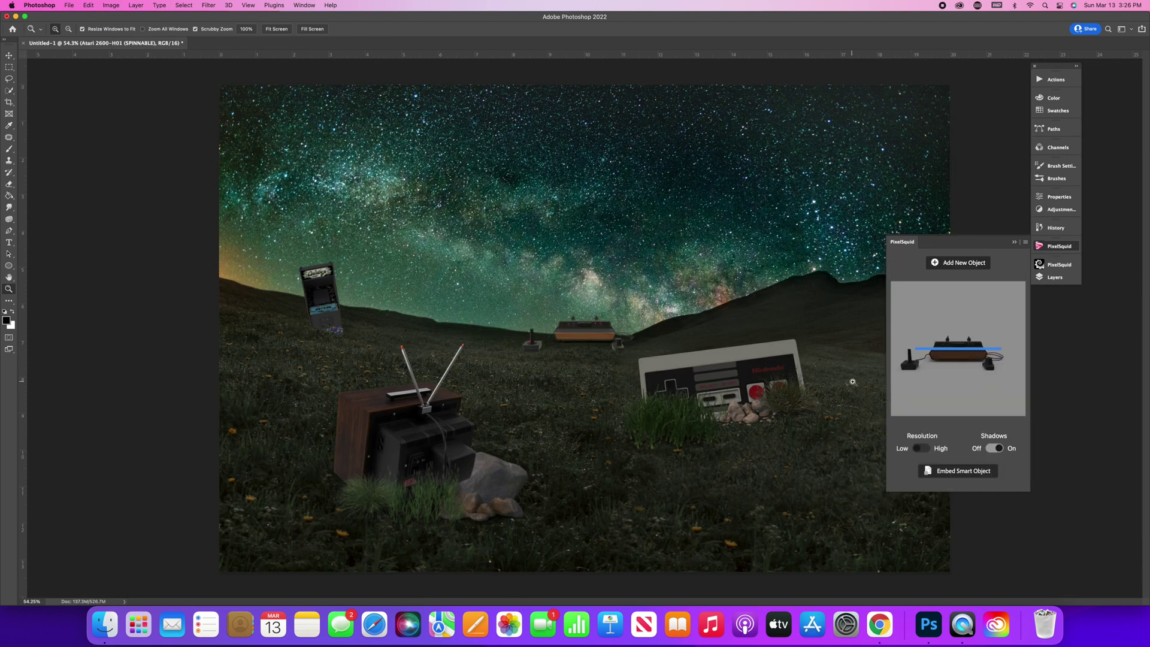
{"action": "left_click_drag", "start_coordinate": [575, 348], "coordinate": [843, 351]}
{"action": "left_click", "coordinate": [1014, 242]}
{"action": "left_click_drag", "start_coordinate": [1010, 271], "coordinate": [1019, 316]}
{"action": "left_click_drag", "start_coordinate": [842, 374], "coordinate": [891, 385]}
{"action": "left_click_drag", "start_coordinate": [954, 432], "coordinate": [946, 419]}
{"action": "mouse_move", "coordinate": [946, 418]}
{"action": "left_mouse_down"}
{"action": "mouse_move", "coordinate": [949, 432]}
{"action": "mouse_move", "coordinate": [938, 410]}
{"action": "left_mouse_up"}
{"action": "left_click_drag", "start_coordinate": [907, 363], "coordinate": [912, 367]}
{"action": "left_click", "coordinate": [1066, 279]}
{"action": "key", "text": "Return"}
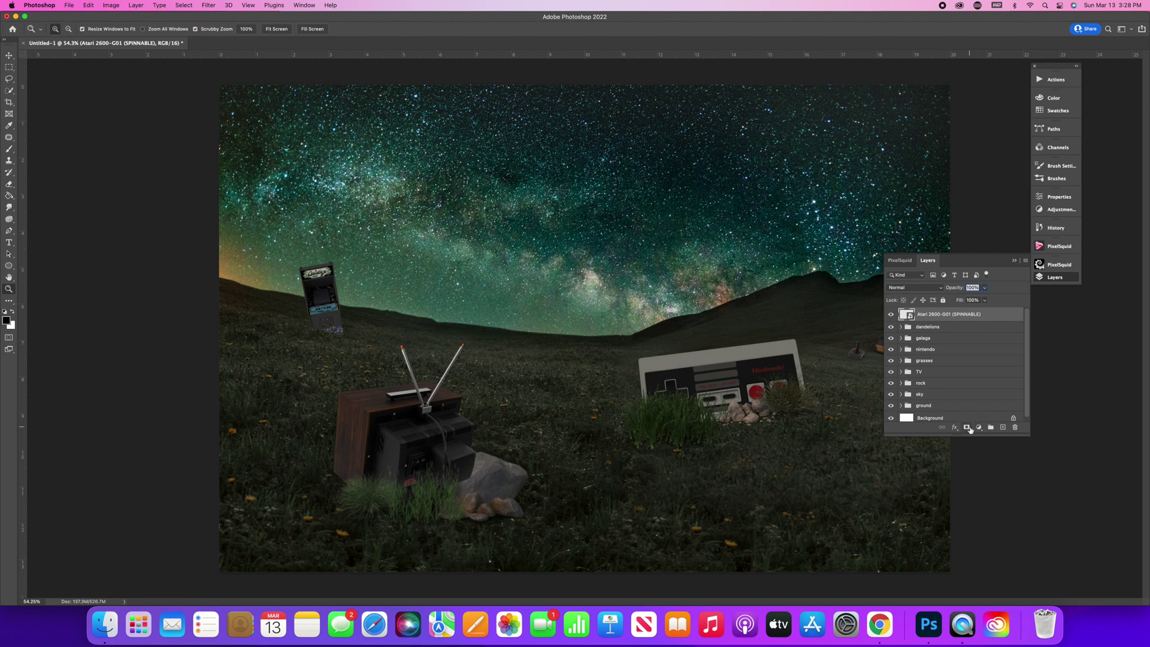
Add a layer mask to the Atari 2600, paint the console's lower edge into the grass and undo the last stroke.
{"action": "left_click", "coordinate": [965, 428]}
{"action": "left_click", "coordinate": [1025, 255]}
{"action": "left_click", "coordinate": [9, 148]}
{"action": "left_click", "coordinate": [9, 289]}
{"action": "left_click", "coordinate": [928, 372]}
{"action": "left_click", "coordinate": [922, 362]}
{"action": "left_click", "coordinate": [922, 363]}
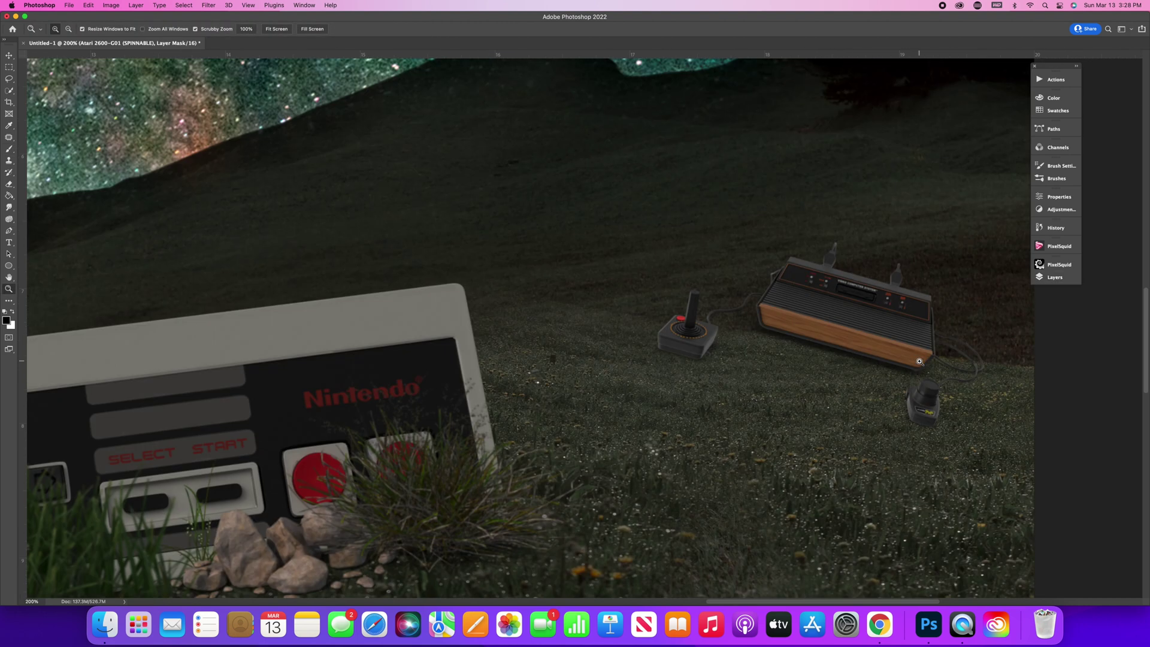
{"action": "scroll", "coordinate": [925, 368], "scroll_direction": "right", "scroll_amount": 5}
{"action": "left_click", "coordinate": [9, 149]}
{"action": "left_click_drag", "start_coordinate": [654, 333], "coordinate": [821, 360]}
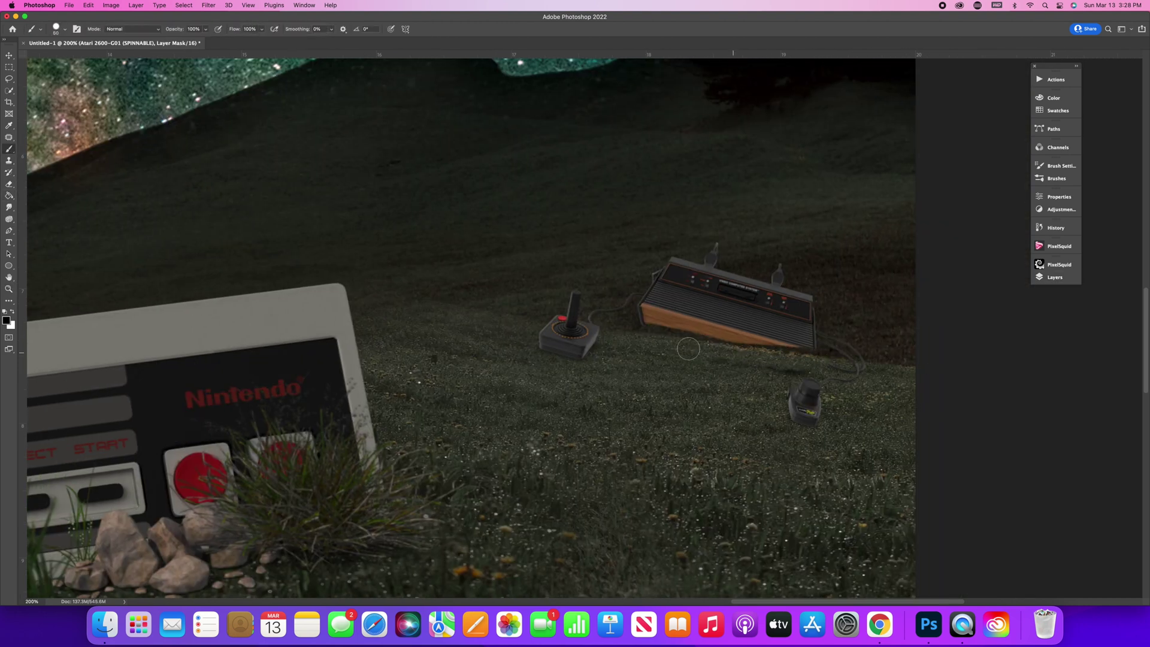
{"action": "key", "text": "super+z"}
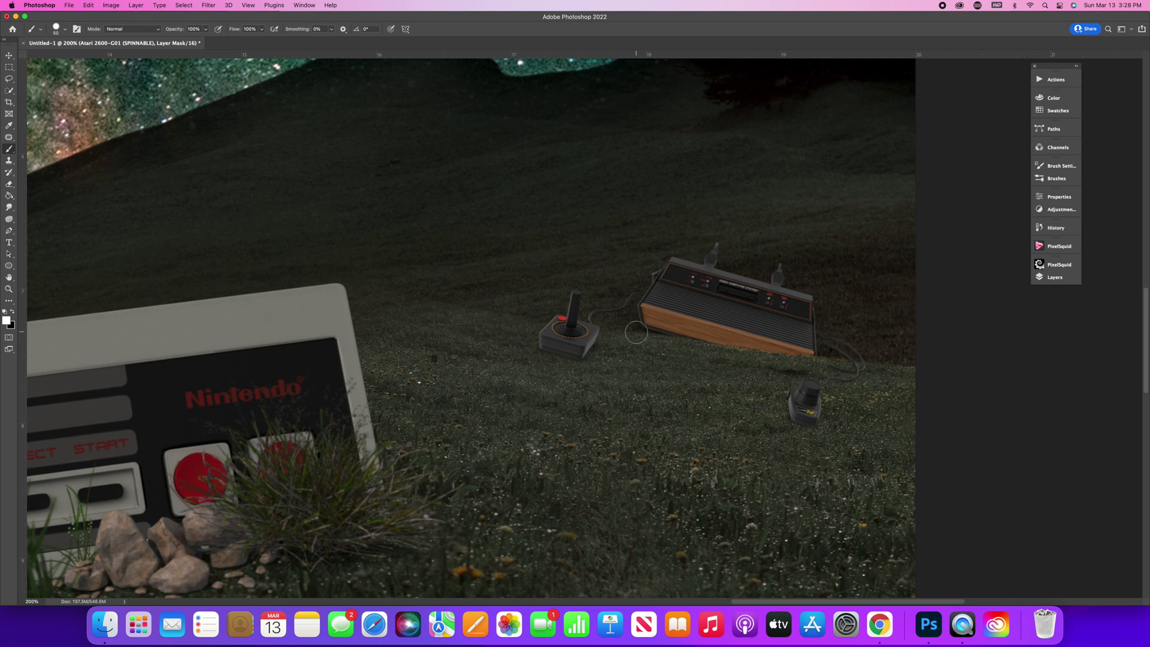
Add the UFO object at high resolution, move it into the upper sky and turn off its shadow.
{"action": "key", "text": "z"}
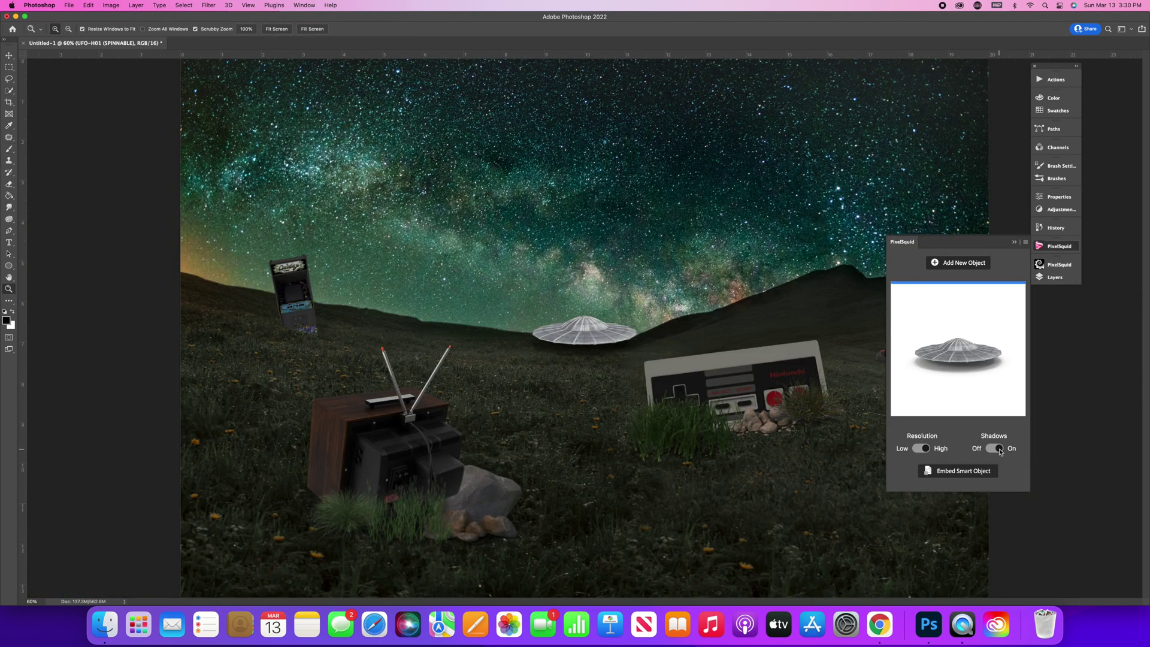
{"action": "left_click_drag", "start_coordinate": [605, 351], "coordinate": [525, 151]}
{"action": "left_click", "coordinate": [998, 449]}
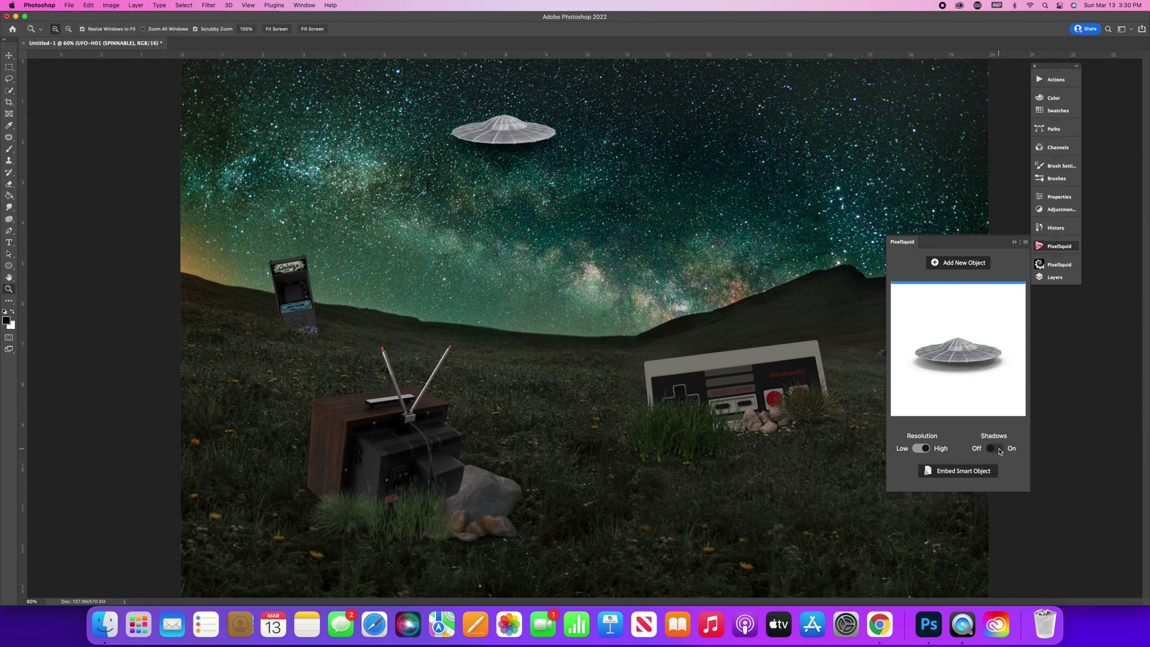
Enlarge the UFO and tilt it about 8.6 degrees counterclockwise in the upper sky.
{"action": "key", "text": "super+t"}
{"action": "left_click_drag", "start_coordinate": [422, 212], "coordinate": [340, 294]}
{"action": "left_click_drag", "start_coordinate": [491, 279], "coordinate": [491, 221]}
{"action": "left_click_drag", "start_coordinate": [598, 247], "coordinate": [616, 225]}
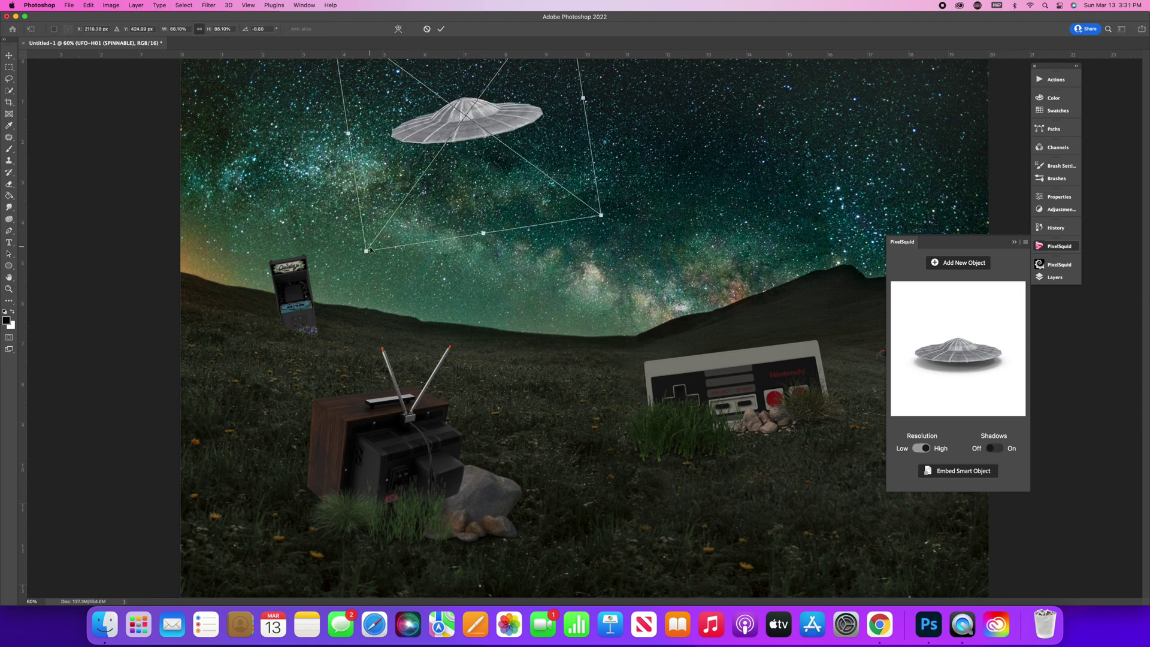
{"action": "left_click_drag", "start_coordinate": [361, 253], "coordinate": [327, 291]}
{"action": "left_click_drag", "start_coordinate": [507, 224], "coordinate": [524, 202]}
{"action": "key", "text": "Return"}
Try a larger size for the UFO and reposition it in the sky.
{"action": "key", "text": "z"}
{"action": "left_click_drag", "start_coordinate": [663, 438], "coordinate": [652, 440]}
{"action": "key", "text": "super+t"}
{"action": "left_click_drag", "start_coordinate": [406, 282], "coordinate": [358, 345]}
{"action": "left_click_drag", "start_coordinate": [350, 354], "coordinate": [363, 366]}
{"action": "left_click_drag", "start_coordinate": [529, 294], "coordinate": [555, 253]}
{"action": "left_click_drag", "start_coordinate": [397, 316], "coordinate": [316, 447]}
{"action": "left_click_drag", "start_coordinate": [527, 368], "coordinate": [565, 291]}
{"action": "left_click_drag", "start_coordinate": [352, 369], "coordinate": [374, 335]}
{"action": "left_click_drag", "start_coordinate": [524, 251], "coordinate": [513, 276]}
{"action": "key", "text": "Return"}
Scale the UFO down and place it high in the sky, just left of the image centre.
{"action": "key", "text": "super+t"}
{"action": "left_click_drag", "start_coordinate": [336, 363], "coordinate": [408, 246]}
{"action": "left_click_drag", "start_coordinate": [552, 201], "coordinate": [553, 251]}
{"action": "left_click_drag", "start_coordinate": [410, 320], "coordinate": [442, 270]}
{"action": "left_click_drag", "start_coordinate": [547, 226], "coordinate": [536, 269]}
{"action": "left_click_drag", "start_coordinate": [426, 293], "coordinate": [496, 199]}
{"action": "left_click_drag", "start_coordinate": [543, 179], "coordinate": [517, 225]}
{"action": "left_click_drag", "start_coordinate": [470, 245], "coordinate": [439, 285]}
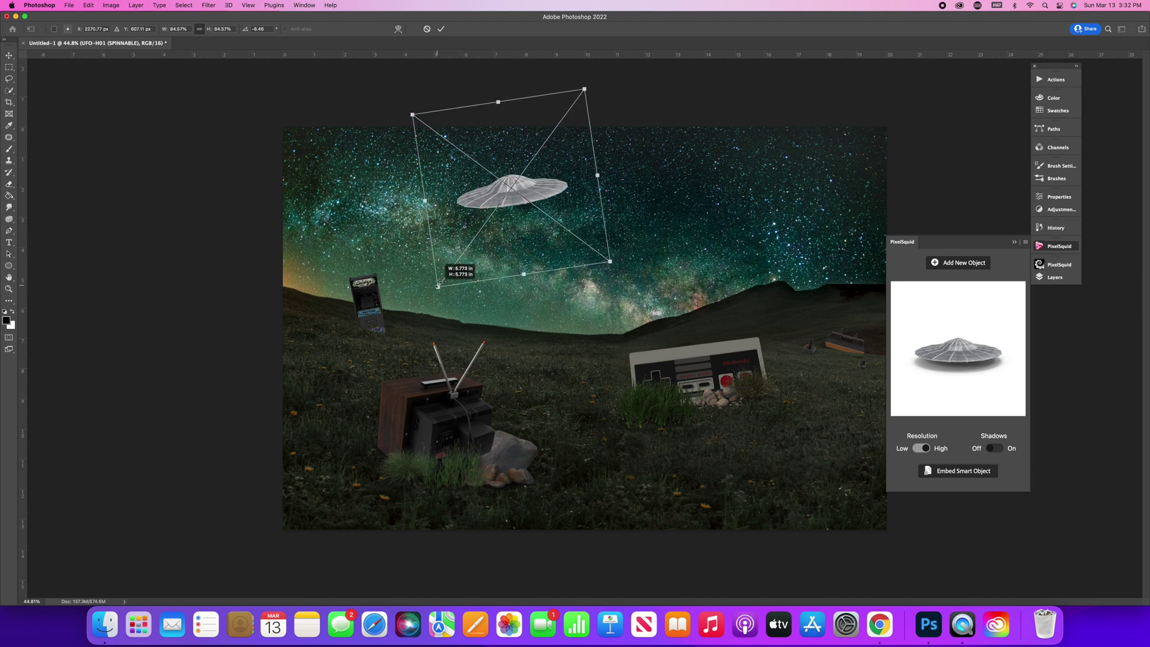
{"action": "left_click_drag", "start_coordinate": [515, 254], "coordinate": [515, 225]}
{"action": "key", "text": "Return"}
Add a Brightness/Contrast adjustment clipped to the UFO, lower its brightness slightly and set contrast to -8.
{"action": "left_click", "coordinate": [1054, 277]}
{"action": "left_click", "coordinate": [979, 427]}
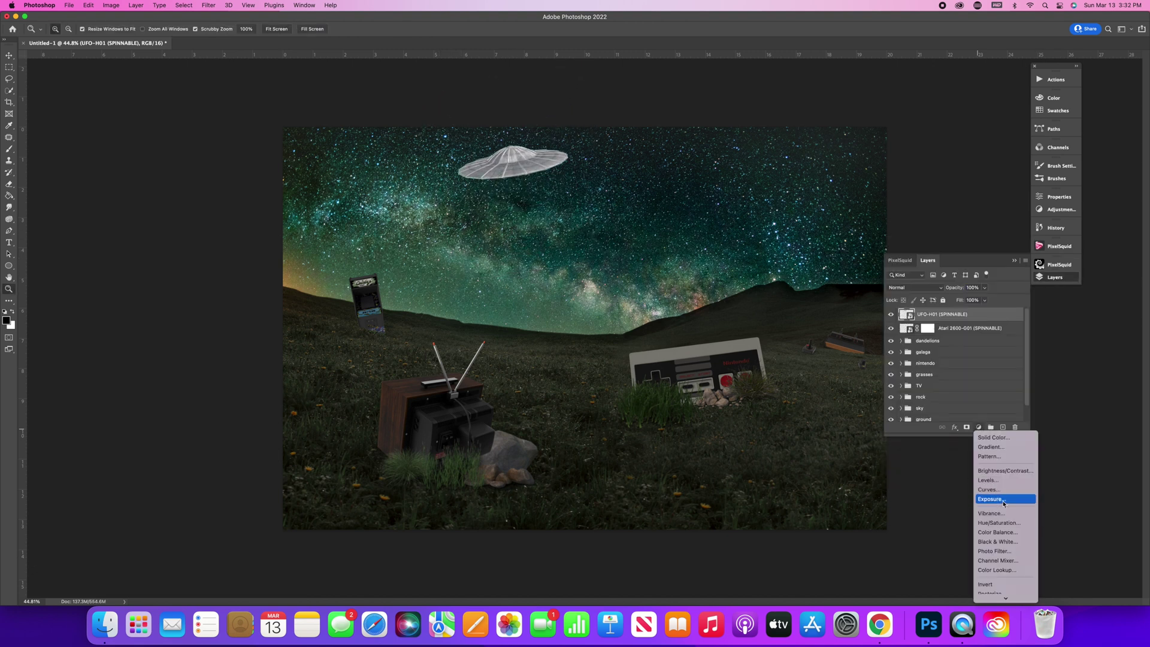
{"action": "left_click", "coordinate": [996, 468]}
{"action": "left_click", "coordinate": [1054, 277]}
{"action": "left_click", "coordinate": [1025, 261]}
{"action": "left_click", "coordinate": [957, 490]}
{"action": "left_click_drag", "start_coordinate": [962, 244], "coordinate": [955, 248]}
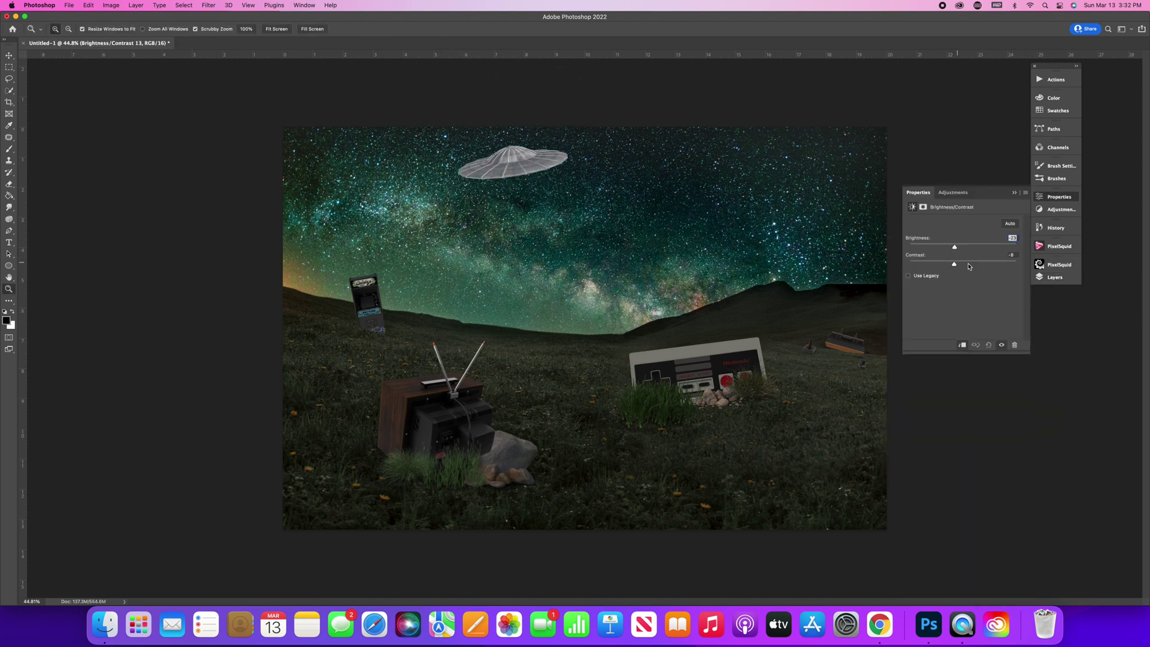
{"action": "left_click", "coordinate": [1054, 276]}
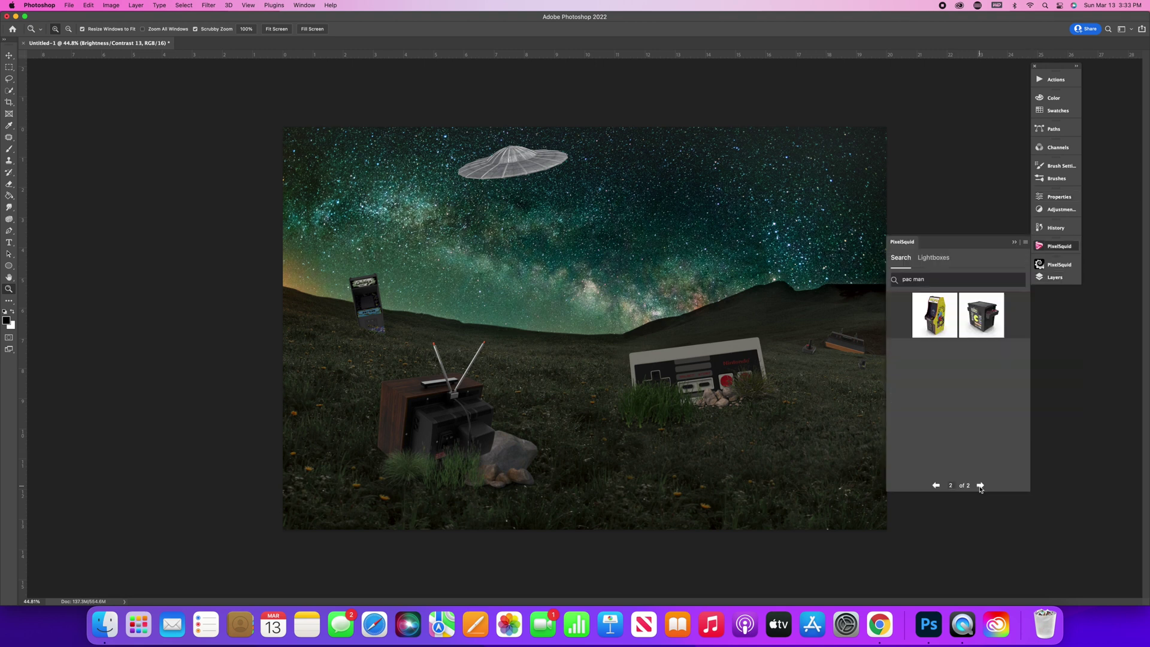
Add the yellow Pac-Man arcade machine, scale it down, tilt it and place it at the NES controller's upper-right corner.
{"action": "left_click", "coordinate": [946, 327]}
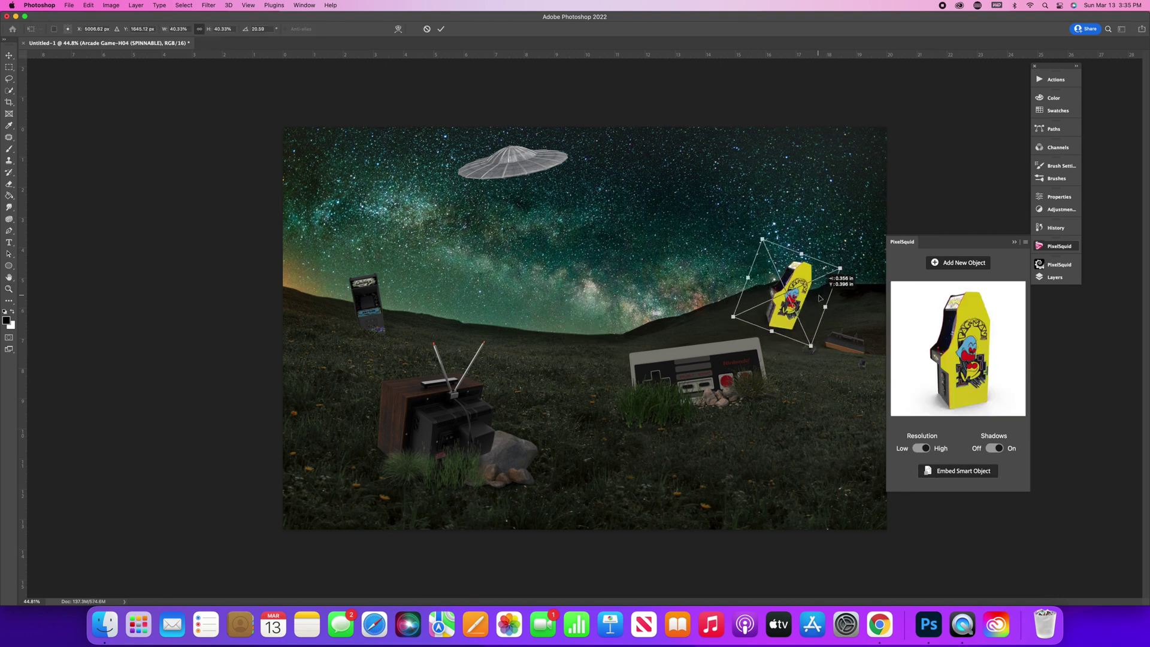
{"action": "left_click_drag", "start_coordinate": [774, 302], "coordinate": [870, 495]}
{"action": "left_click_drag", "start_coordinate": [828, 432], "coordinate": [861, 275]}
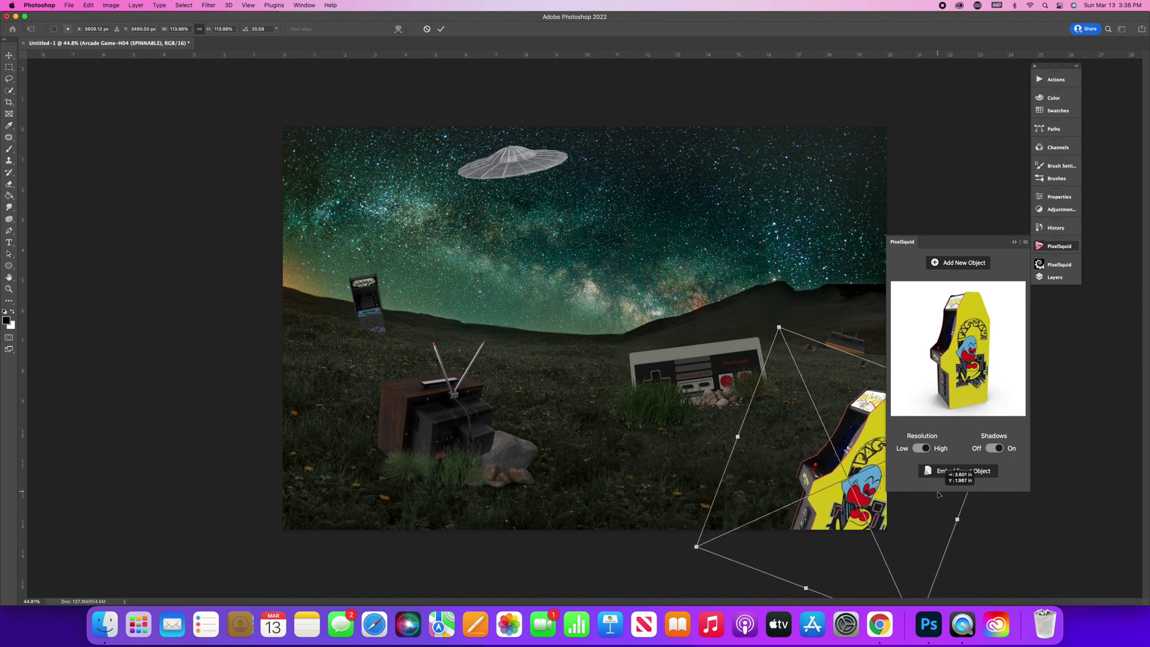
{"action": "left_click_drag", "start_coordinate": [927, 192], "coordinate": [806, 248]}
{"action": "left_click_drag", "start_coordinate": [785, 273], "coordinate": [850, 289]}
{"action": "left_click_drag", "start_coordinate": [870, 263], "coordinate": [796, 321]}
{"action": "key", "text": "Return"}
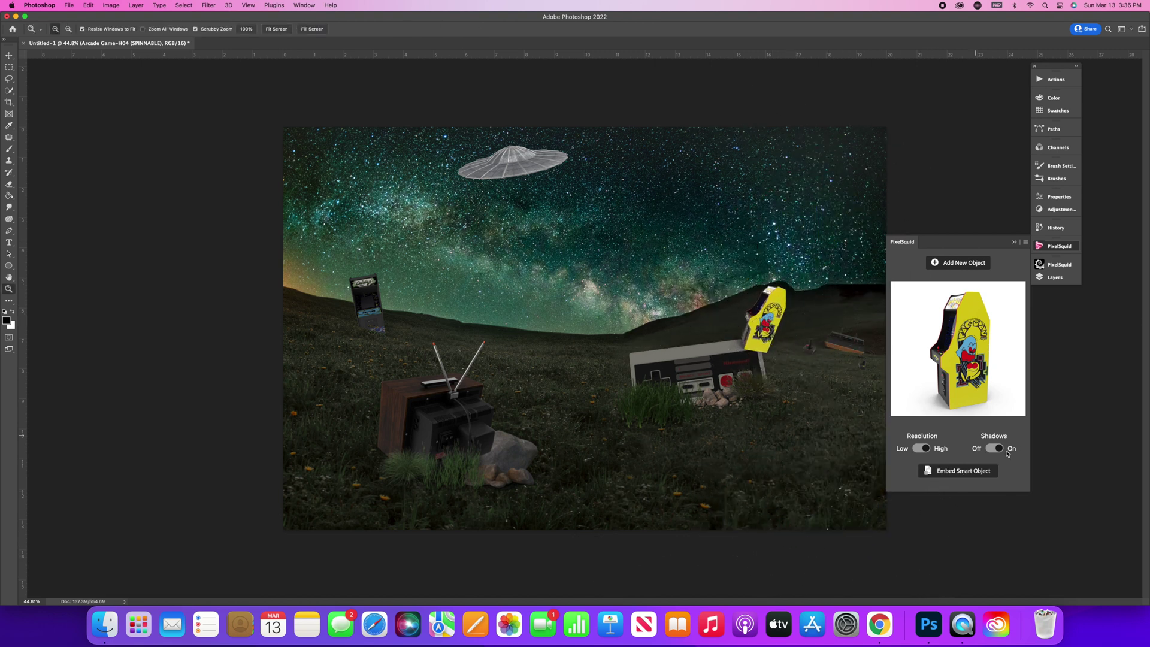
Add a layer mask to the Pac-Man arcade machine and paint out its base behind the NES controller.
{"action": "left_click", "coordinate": [1054, 278]}
{"action": "left_click", "coordinate": [965, 428]}
{"action": "scroll", "coordinate": [802, 345], "scroll_direction": "up", "scroll_amount": 5}
{"action": "scroll", "coordinate": [803, 346], "scroll_direction": "right", "scroll_amount": 3}
{"action": "left_click", "coordinate": [10, 150]}
{"action": "left_click", "coordinate": [45, 148]}
{"action": "scroll", "coordinate": [458, 353], "scroll_direction": "left", "scroll_amount": 3}
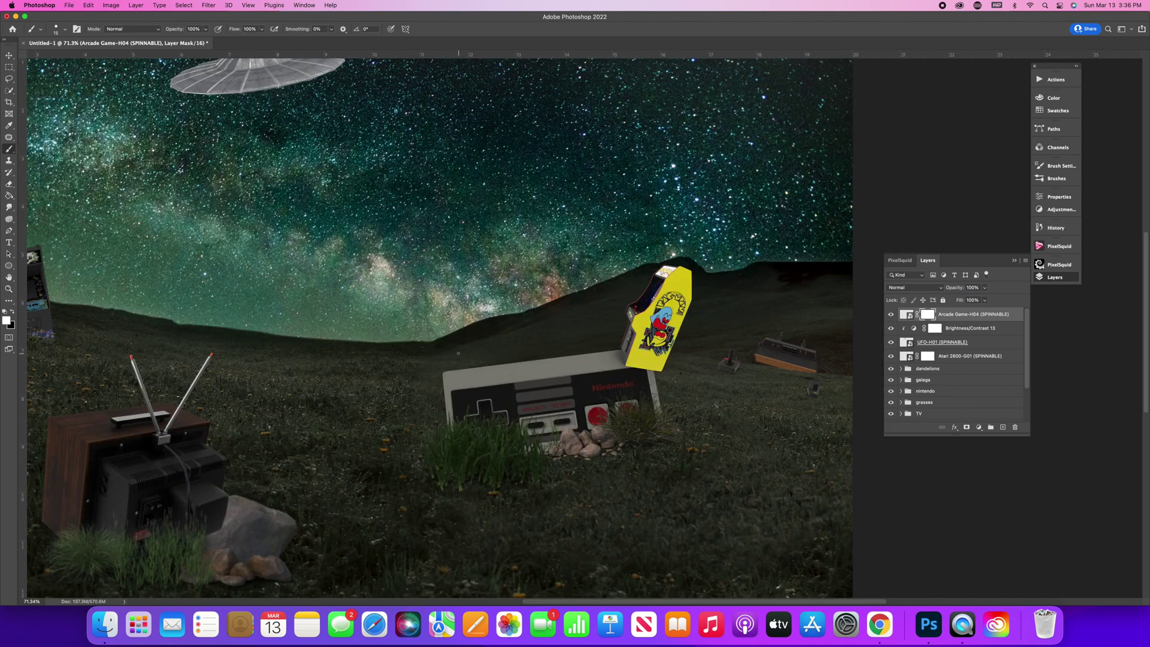
{"action": "key", "text": "x"}
{"action": "left_click_drag", "start_coordinate": [659, 363], "coordinate": [619, 354]}
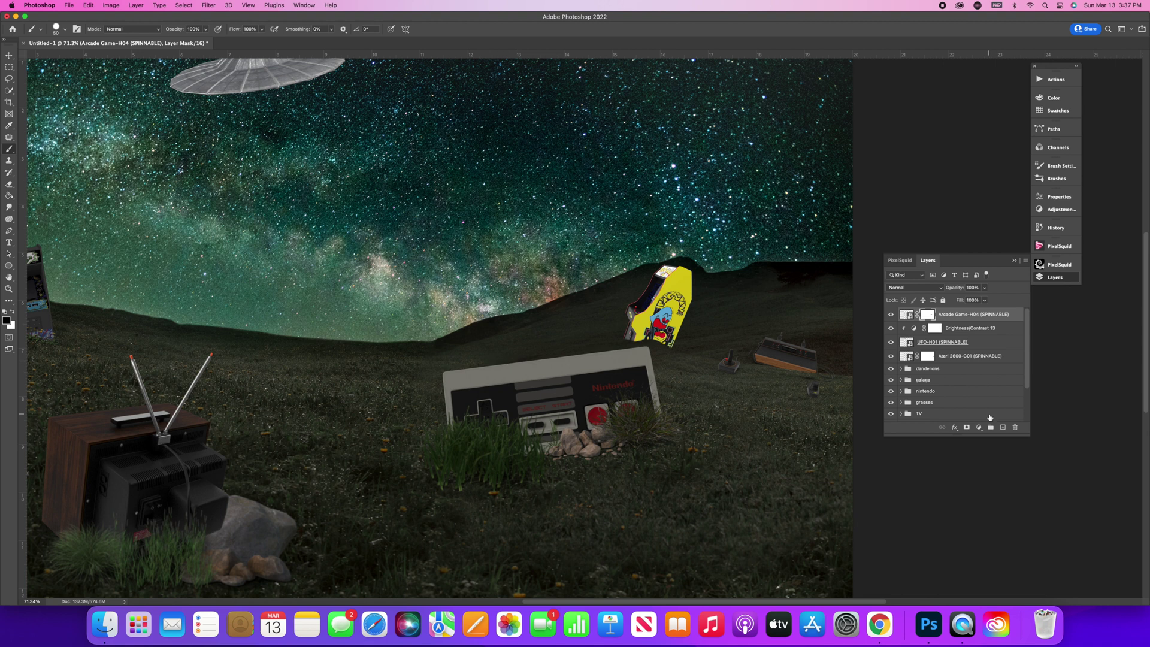
Add a Brightness/Contrast adjustment clipped to the Pac-Man arcade machine and lower its brightness.
{"action": "left_click", "coordinate": [906, 315]}
{"action": "left_click", "coordinate": [978, 427]}
{"action": "left_click", "coordinate": [994, 463]}
{"action": "left_click_drag", "start_coordinate": [962, 249], "coordinate": [939, 252]}
{"action": "left_click", "coordinate": [1048, 281]}
{"action": "left_click", "coordinate": [1023, 261]}
{"action": "left_click", "coordinate": [962, 498]}
{"action": "double_click", "coordinate": [914, 315]}
Add a Hue/Saturation adjustment clipped to the Pac-Man arcade machine and reduce its saturation.
{"action": "left_click", "coordinate": [1054, 277]}
{"action": "left_click", "coordinate": [978, 427]}
{"action": "left_click", "coordinate": [997, 522]}
{"action": "left_click", "coordinate": [1052, 279]}
{"action": "left_click", "coordinate": [1023, 261]}
{"action": "left_click", "coordinate": [961, 499]}
{"action": "double_click", "coordinate": [912, 314]}
{"action": "left_click_drag", "start_coordinate": [962, 275], "coordinate": [938, 274]}
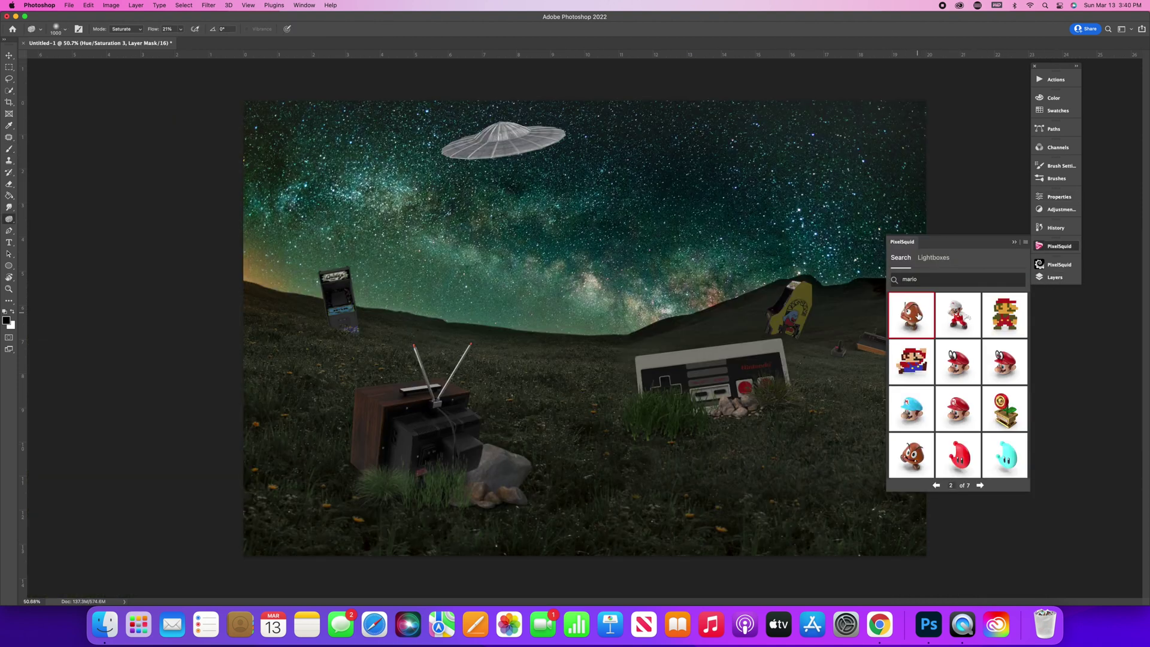
Add the Goomba object from the Mario results, enlarge and rotate it, and place it in the meadow's lower-right corner.
{"action": "left_click", "coordinate": [918, 315]}
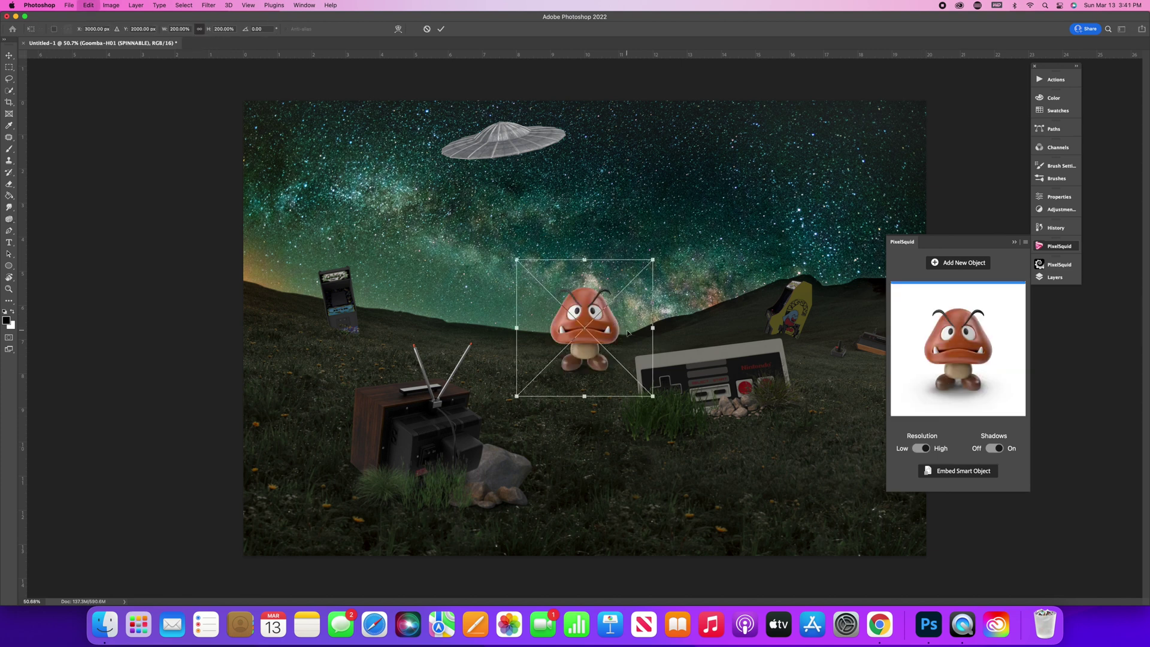
{"action": "left_click_drag", "start_coordinate": [596, 376], "coordinate": [836, 529]}
{"action": "left_click_drag", "start_coordinate": [751, 552], "coordinate": [726, 612]}
{"action": "left_click_drag", "start_coordinate": [887, 558], "coordinate": [925, 510]}
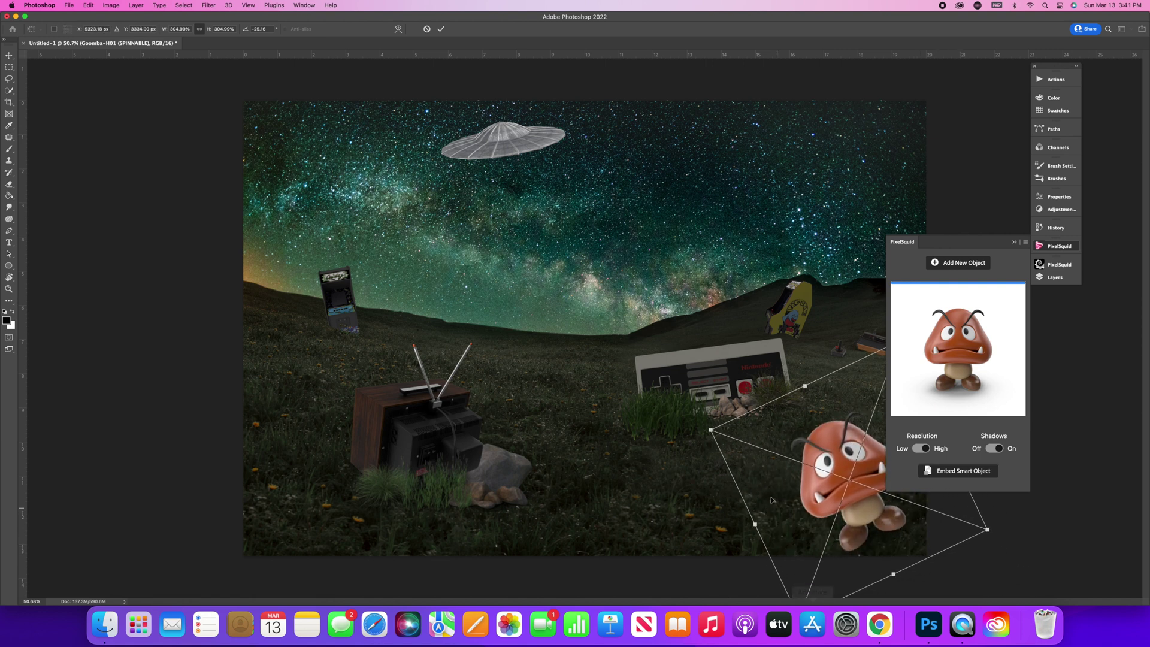
{"action": "left_click_drag", "start_coordinate": [711, 429], "coordinate": [680, 419]}
{"action": "left_click_drag", "start_coordinate": [1021, 531], "coordinate": [999, 579]}
{"action": "left_click_drag", "start_coordinate": [859, 538], "coordinate": [892, 553]}
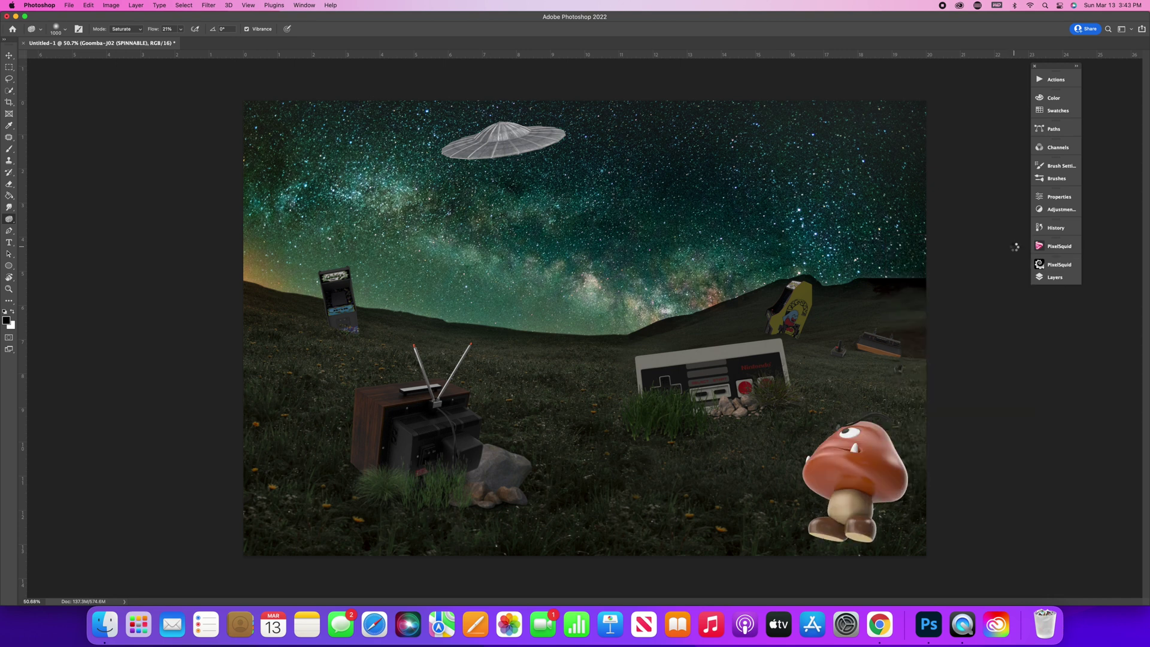
Add a Brightness/Contrast adjustment clipped to the Goomba, lower its brightness strongly and set contrast to 7.
{"action": "left_click", "coordinate": [1046, 278]}
{"action": "left_click", "coordinate": [983, 427]}
{"action": "left_click", "coordinate": [996, 470]}
{"action": "left_click", "coordinate": [1024, 259]}
{"action": "left_click", "coordinate": [958, 499]}
{"action": "double_click", "coordinate": [922, 313]}
{"action": "left_click_drag", "start_coordinate": [963, 248], "coordinate": [932, 248]}
{"action": "left_click_drag", "start_coordinate": [963, 265], "coordinate": [966, 264]}
{"action": "left_click_drag", "start_coordinate": [933, 247], "coordinate": [927, 248]}
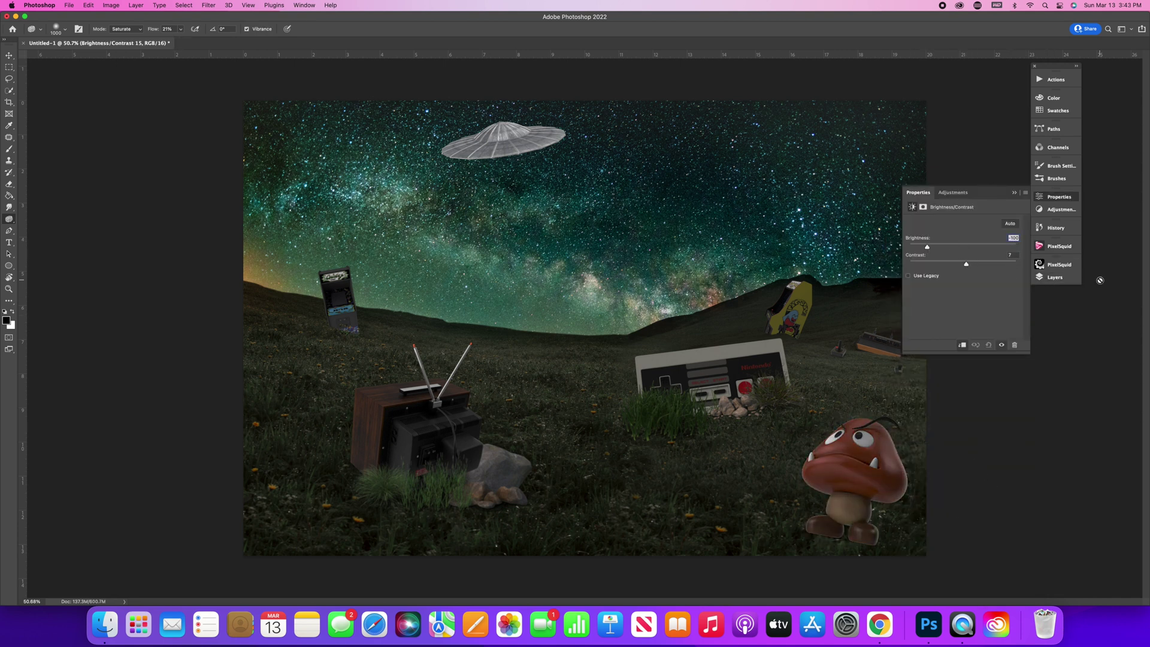
Add a Hue/Saturation adjustment clipped to the Goomba and set its saturation to -23.
{"action": "left_click", "coordinate": [1044, 278]}
{"action": "left_click", "coordinate": [983, 426]}
{"action": "left_click", "coordinate": [996, 524]}
{"action": "left_click", "coordinate": [1044, 278]}
{"action": "left_click", "coordinate": [1024, 260]}
{"action": "left_click", "coordinate": [957, 499]}
{"action": "double_click", "coordinate": [922, 313]}
{"action": "left_click_drag", "start_coordinate": [962, 274], "coordinate": [950, 274]}
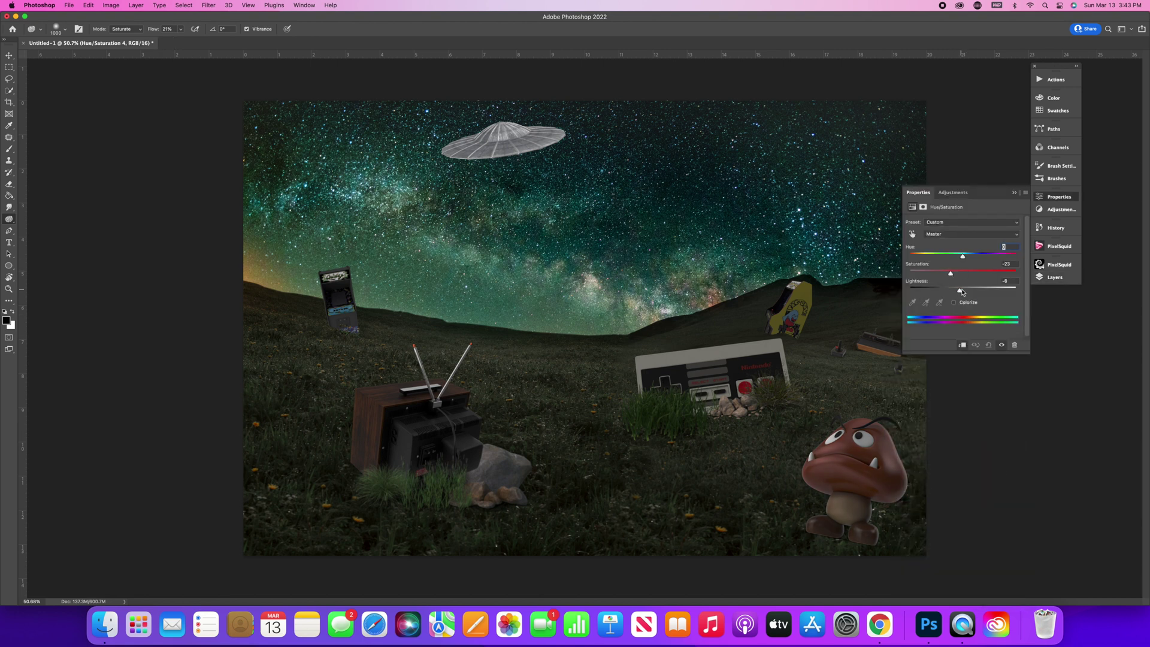
Paint on the Goomba's layer mask with a resized brush to hide its feet in the grass.
{"action": "left_click", "coordinate": [1055, 277]}
{"action": "left_click", "coordinate": [927, 342]}
{"action": "key", "text": "b"}
{"action": "key", "text": "bracketright"}
{"action": "key", "text": "bracketright"}
{"action": "key", "text": "bracketright"}
{"action": "key", "text": "bracketright"}
{"action": "key", "text": "bracketright"}
{"action": "key", "text": "bracketright"}
{"action": "key", "text": "bracketright"}
{"action": "key", "text": "bracketright"}
{"action": "key", "text": "bracketright"}
{"action": "key", "text": "bracketright"}
{"action": "key", "text": "bracketright"}
{"action": "key", "text": "bracketright"}
{"action": "key", "text": "bracketright"}
{"action": "key", "text": "bracketright"}
{"action": "key", "text": "bracketright"}
{"action": "key", "text": "bracketleft"}
{"action": "key", "text": "bracketleft"}
{"action": "key", "text": "bracketleft"}
{"action": "left_click_drag", "start_coordinate": [803, 546], "coordinate": [872, 551]}
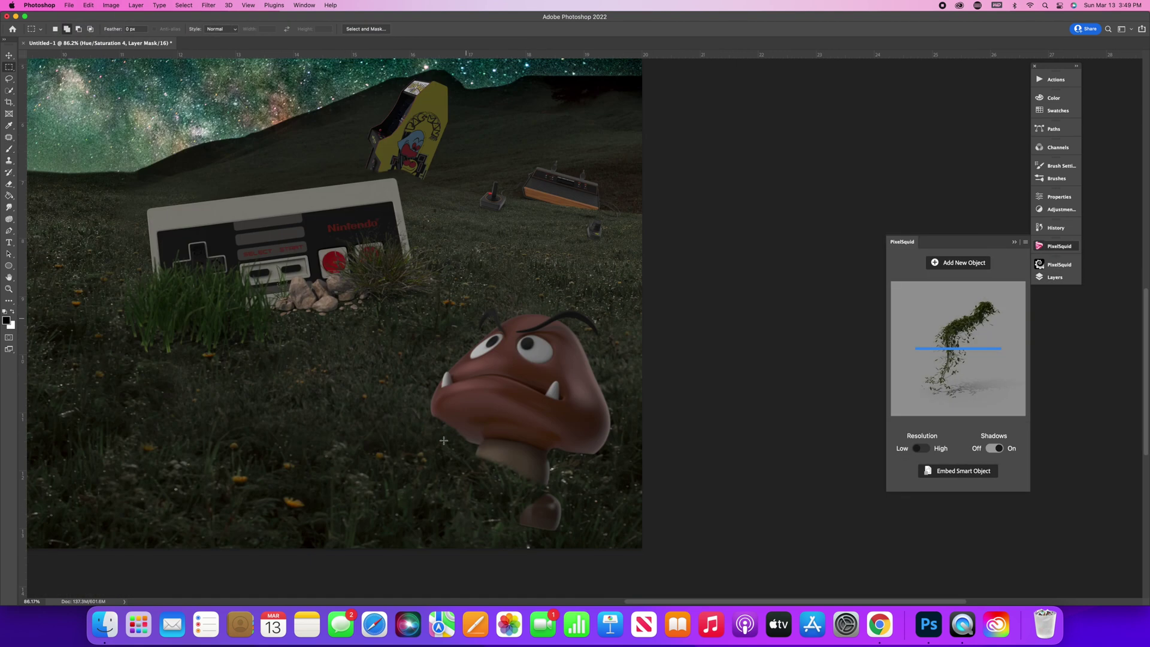
Scale down and rotate the hanging ivy and place it at the corner of the Goomba's mouth.
{"action": "scroll", "coordinate": [444, 443], "scroll_direction": "down", "scroll_amount": 2}
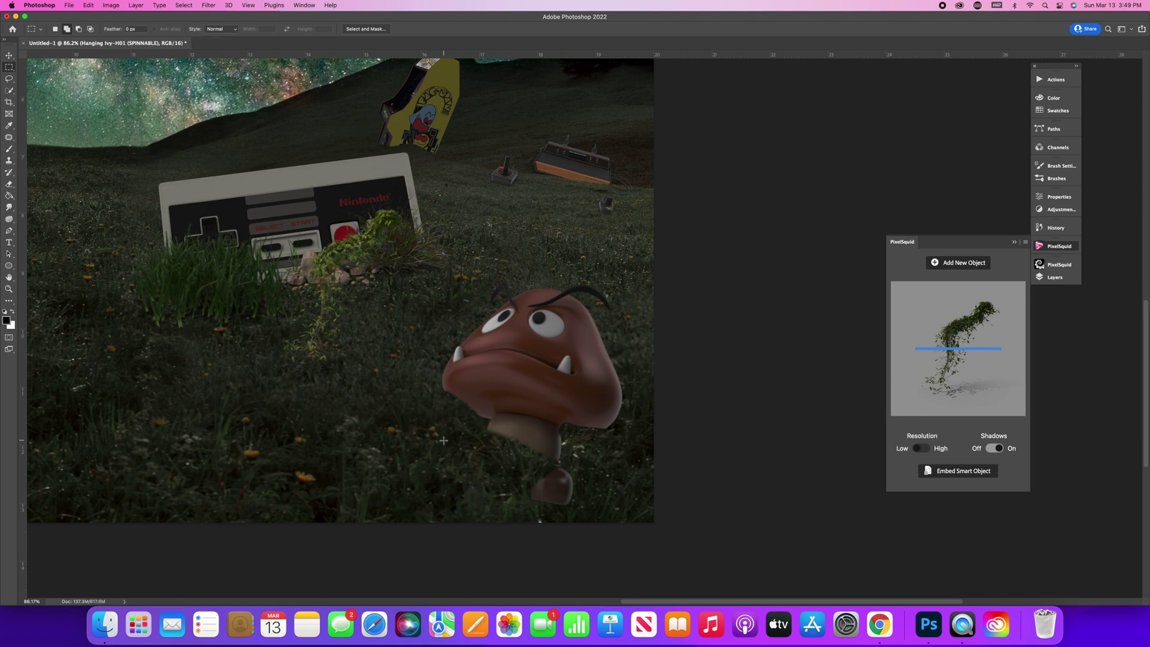
{"action": "key", "text": "super+t"}
{"action": "left_click_drag", "start_coordinate": [428, 305], "coordinate": [602, 431]}
{"action": "left_click_drag", "start_coordinate": [637, 536], "coordinate": [529, 539]}
{"action": "left_click_drag", "start_coordinate": [597, 463], "coordinate": [571, 428]}
{"action": "left_click_drag", "start_coordinate": [311, 396], "coordinate": [315, 425]}
{"action": "left_click_drag", "start_coordinate": [470, 422], "coordinate": [478, 439]}
{"action": "left_click_drag", "start_coordinate": [338, 444], "coordinate": [531, 388]}
{"action": "left_click_drag", "start_coordinate": [581, 395], "coordinate": [477, 405]}
{"action": "key", "text": "Return"}
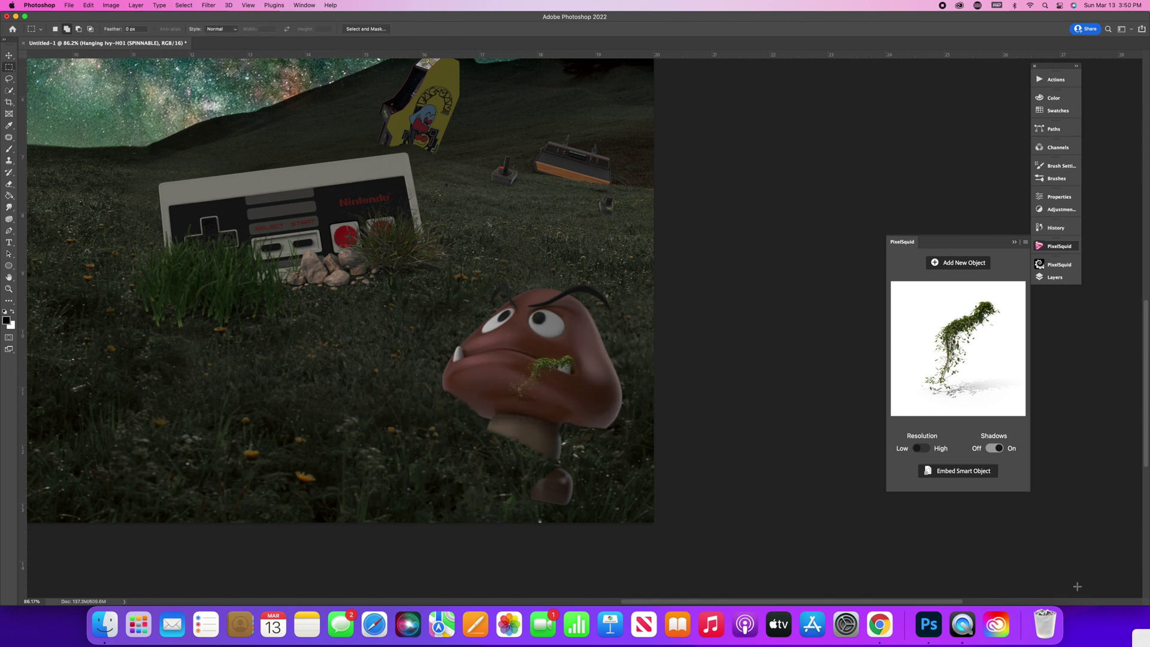
Turn off the hanging ivy's shadow and fine-tune its size and position beside the Goomba's tooth.
{"action": "left_click", "coordinate": [994, 449]}
{"action": "key", "text": "super+t"}
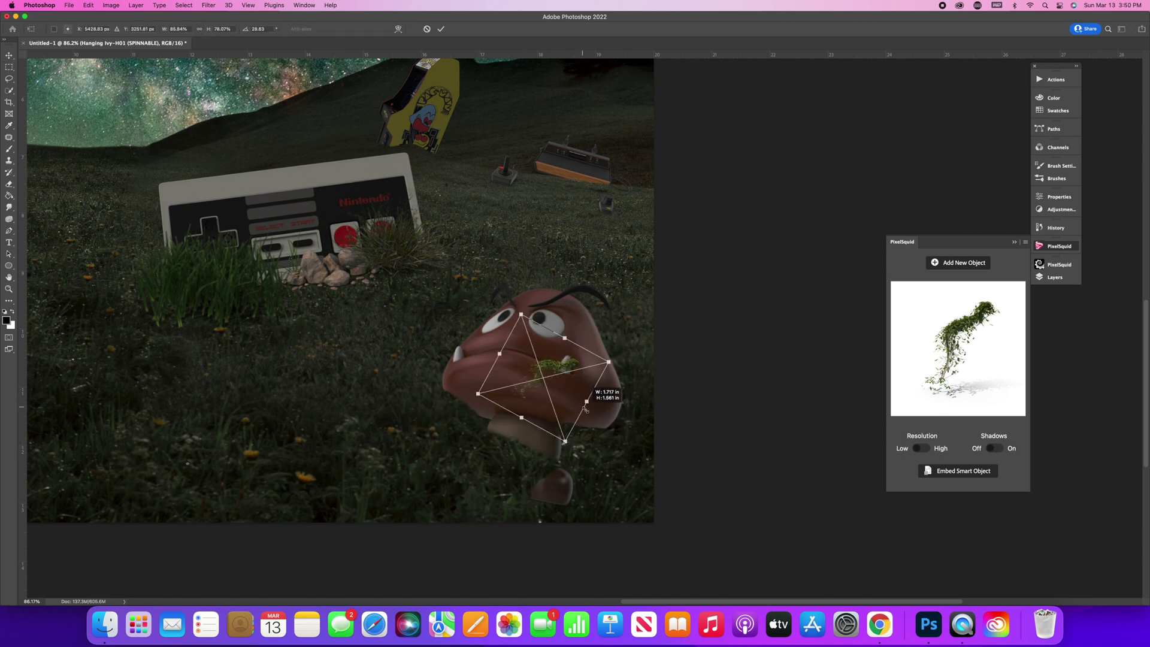
{"action": "key", "text": "Return"}
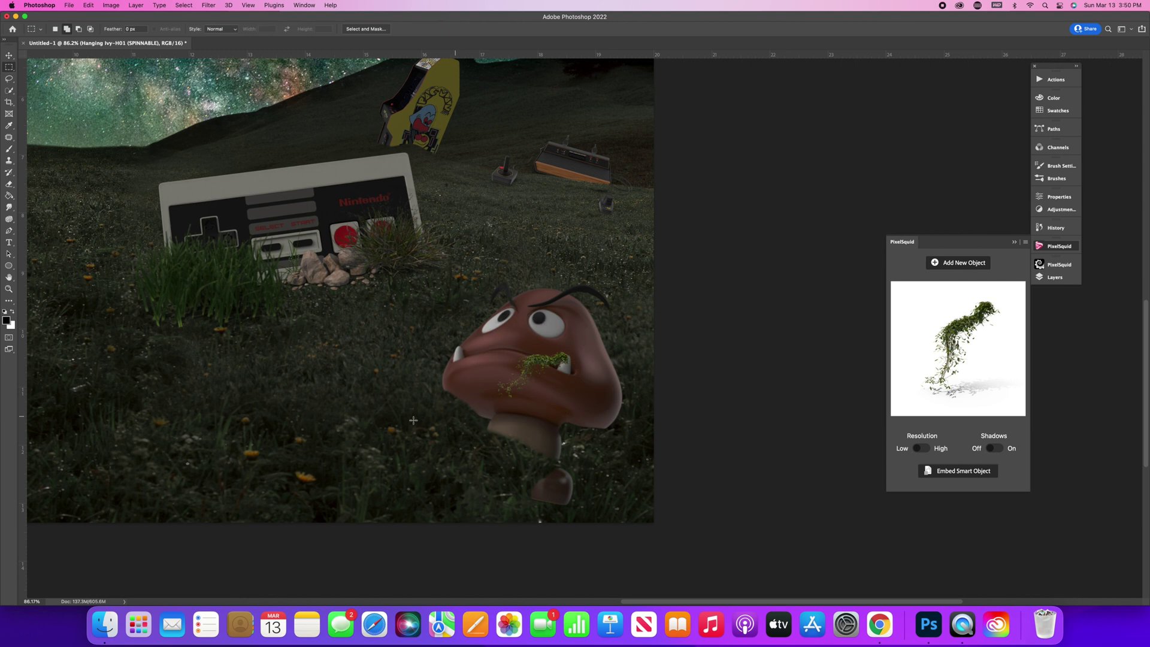
{"action": "key", "text": "z"}
{"action": "left_click", "coordinate": [548, 381]}
{"action": "left_click_drag", "start_coordinate": [548, 381], "coordinate": [593, 383]}
{"action": "key", "text": "super+t"}
{"action": "left_click_drag", "start_coordinate": [502, 354], "coordinate": [519, 358]}
{"action": "key", "text": "Return"}
Apply a Gaussian Blur smart filter to the hanging ivy on the Goomba's mouth.
{"action": "left_click", "coordinate": [1055, 277]}
{"action": "left_click", "coordinate": [208, 5]}
{"action": "left_click", "coordinate": [223, 18]}
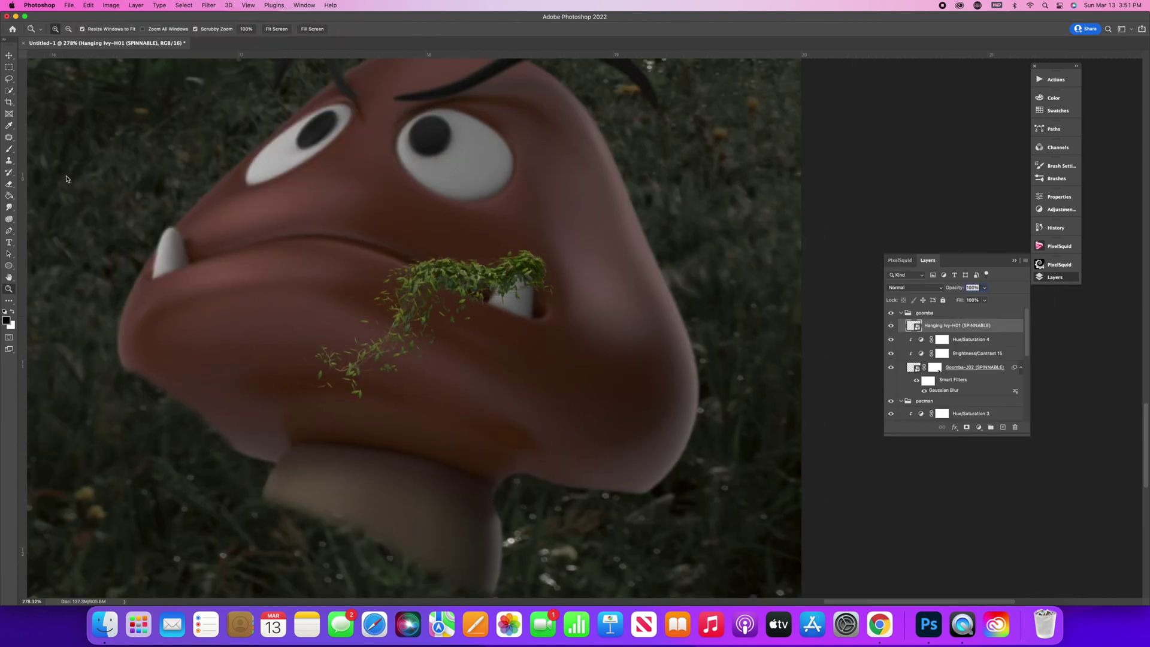
{"action": "left_click", "coordinate": [162, 156]}
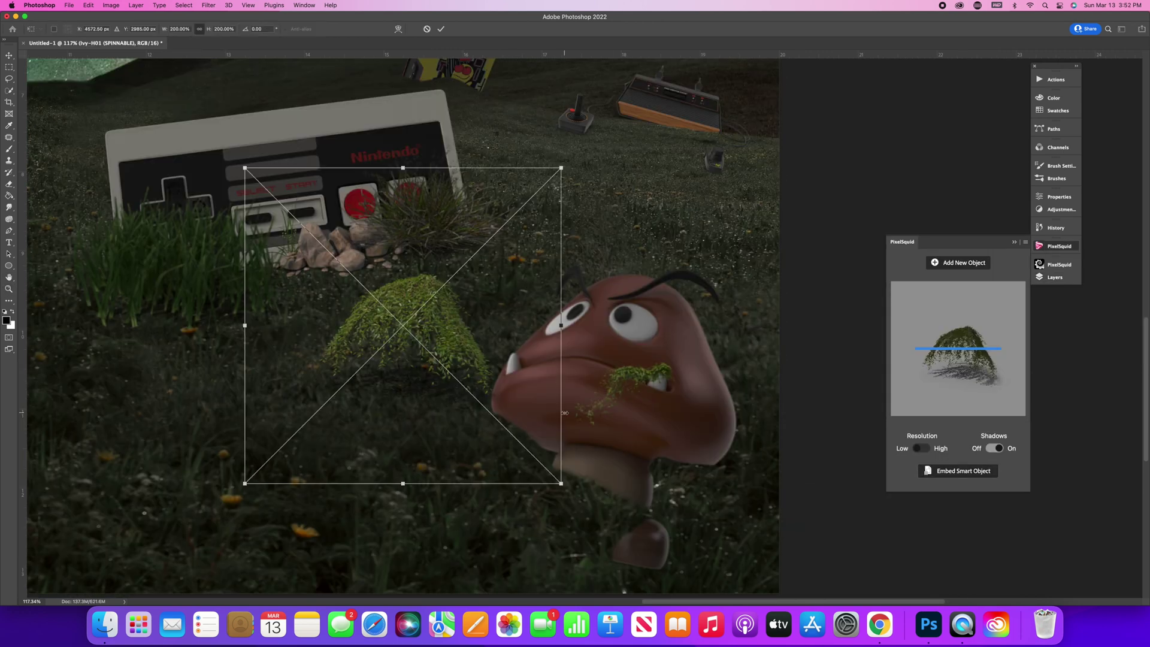
Switch the ivy mound to high resolution without shadows, then scale, tilt and drape it over the Goomba's head.
{"action": "left_click", "coordinate": [997, 451]}
{"action": "left_click", "coordinate": [922, 449]}
{"action": "key", "text": "super+t"}
{"action": "left_click_drag", "start_coordinate": [779, 306], "coordinate": [802, 307]}
{"action": "left_click_drag", "start_coordinate": [808, 468], "coordinate": [791, 485]}
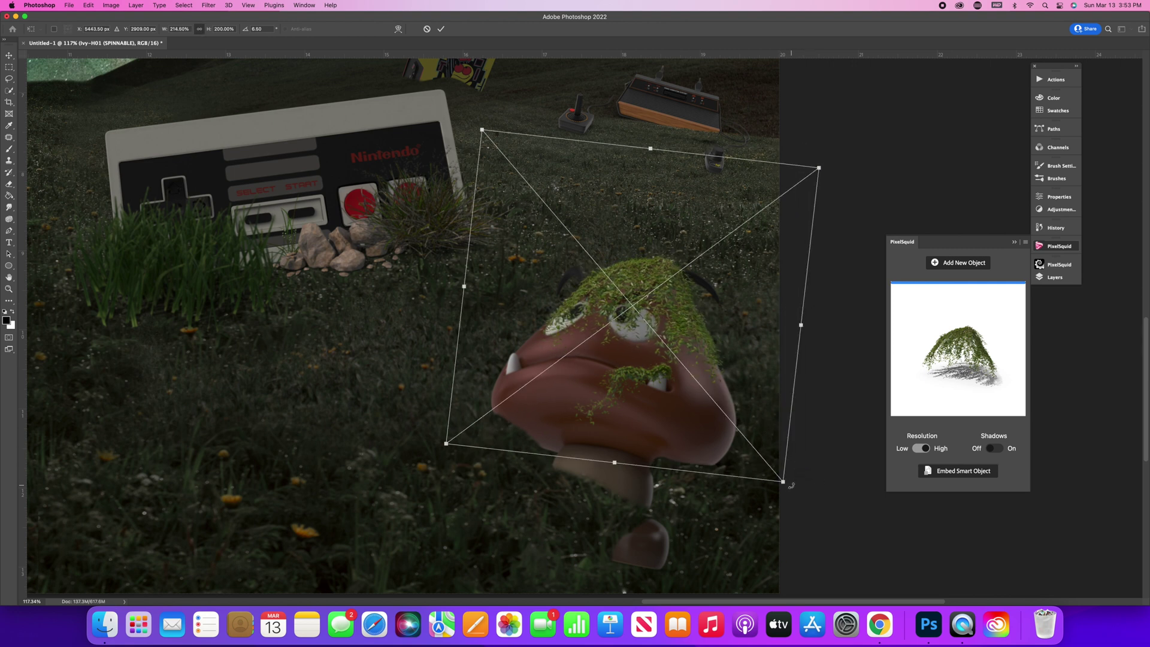
{"action": "key", "text": "Return"}
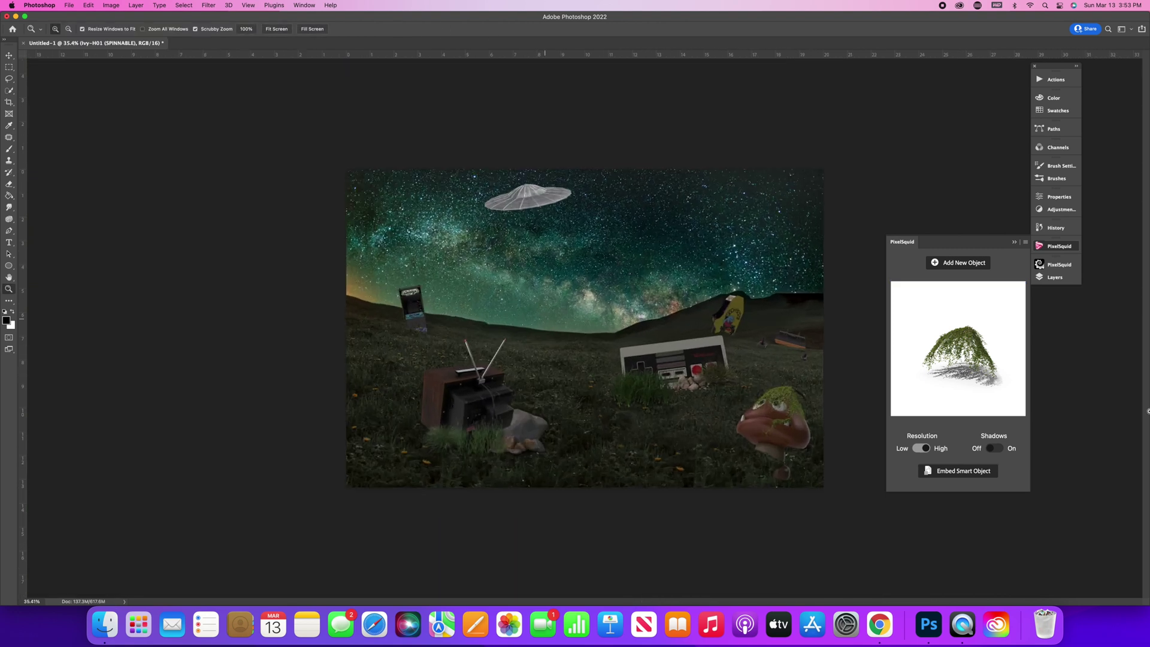
Add a Brightness/Contrast adjustment clipped to the ivy on the Goomba's head and lower its brightness.
{"action": "left_click", "coordinate": [1055, 277]}
{"action": "left_click", "coordinate": [1025, 260]}
{"action": "left_click", "coordinate": [969, 500]}
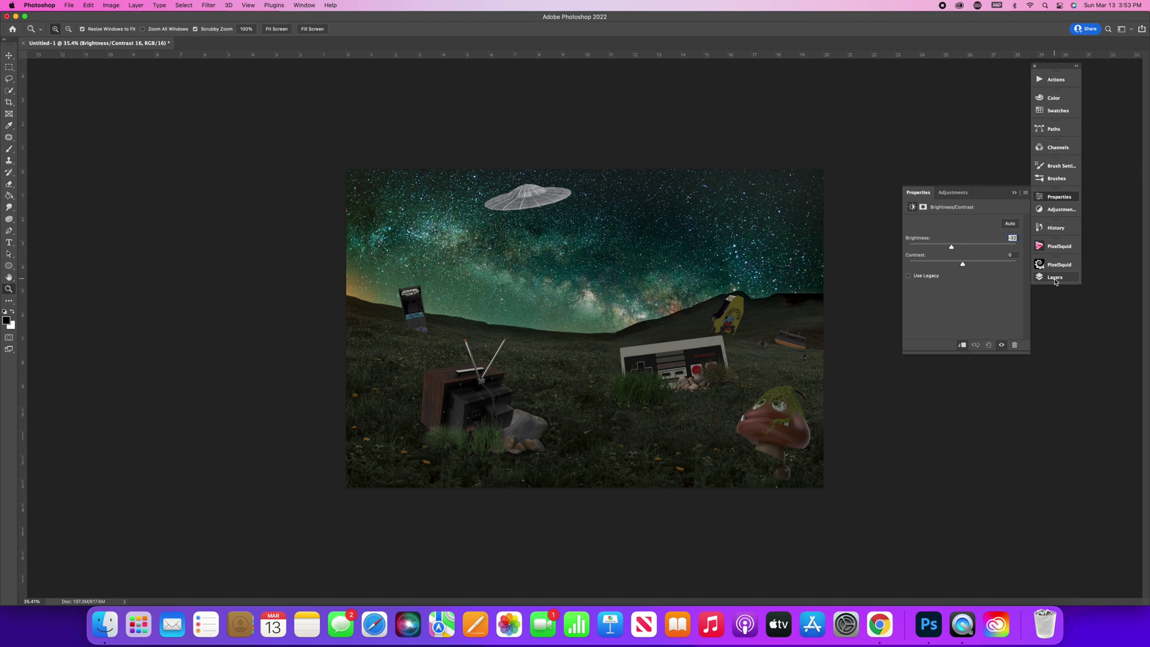
Add the Spiraea Bush object and place it in front of the Goomba's stem.
{"action": "left_click", "coordinate": [1058, 246]}
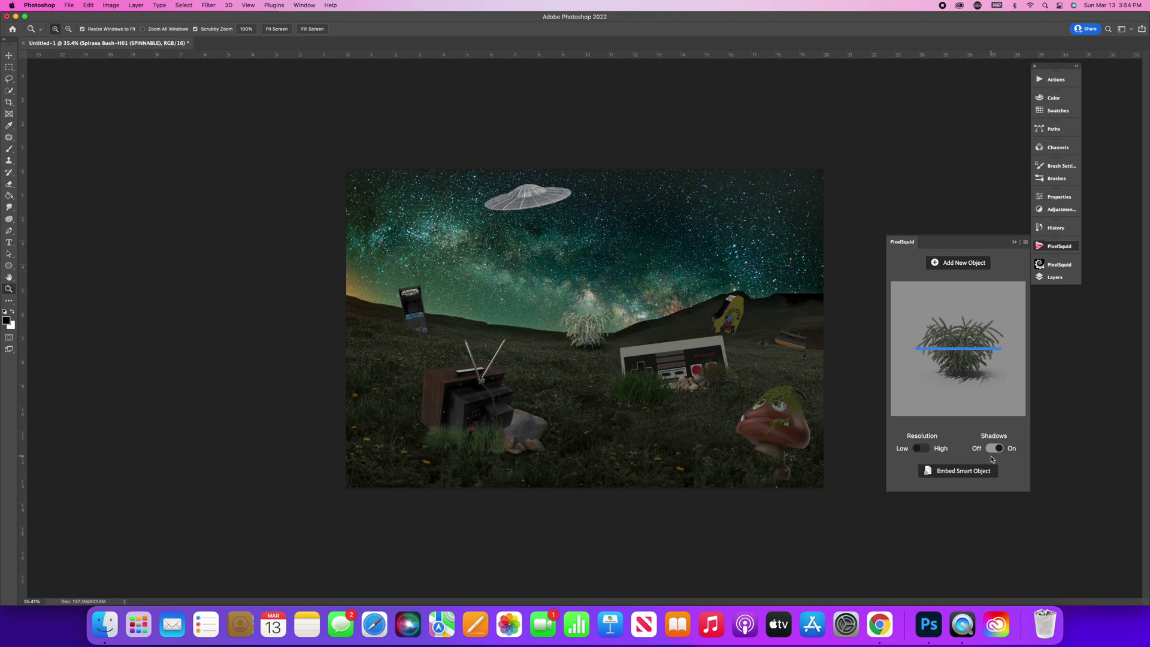
{"action": "left_click_drag", "start_coordinate": [621, 389], "coordinate": [764, 496]}
{"action": "key", "text": "Return"}
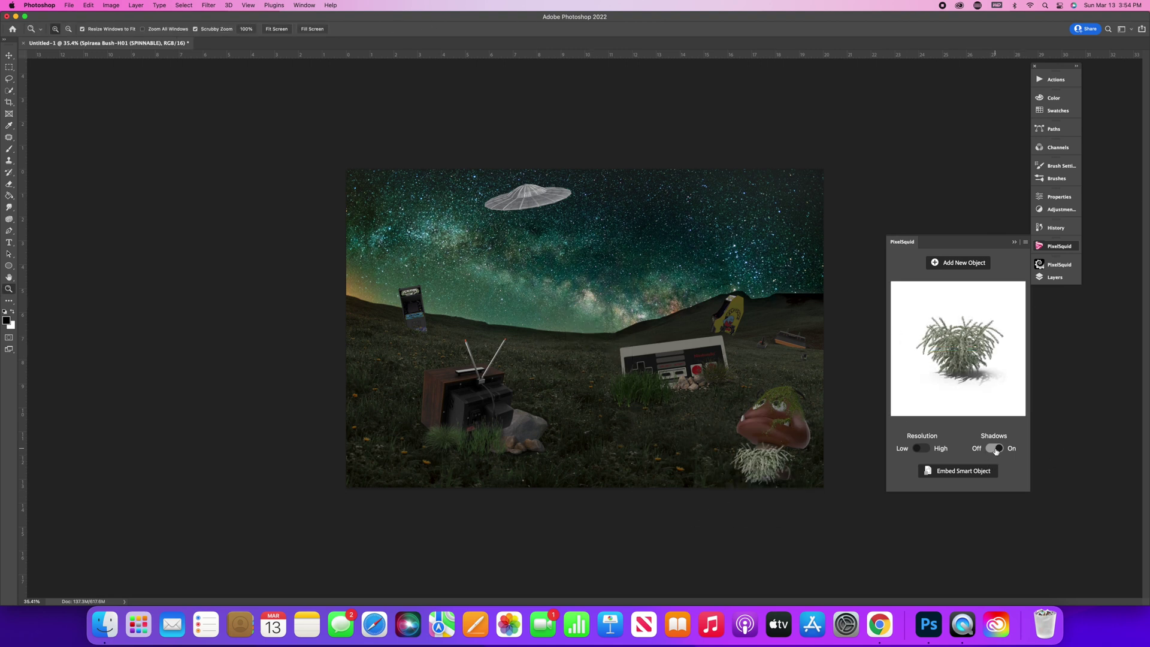
Add a Brightness/Contrast adjustment clipped to the Spiraea Bush and lower its brightness strongly.
{"action": "left_click", "coordinate": [1054, 277]}
{"action": "left_click", "coordinate": [1023, 260]}
{"action": "key", "text": "Escape"}
{"action": "left_click", "coordinate": [975, 427]}
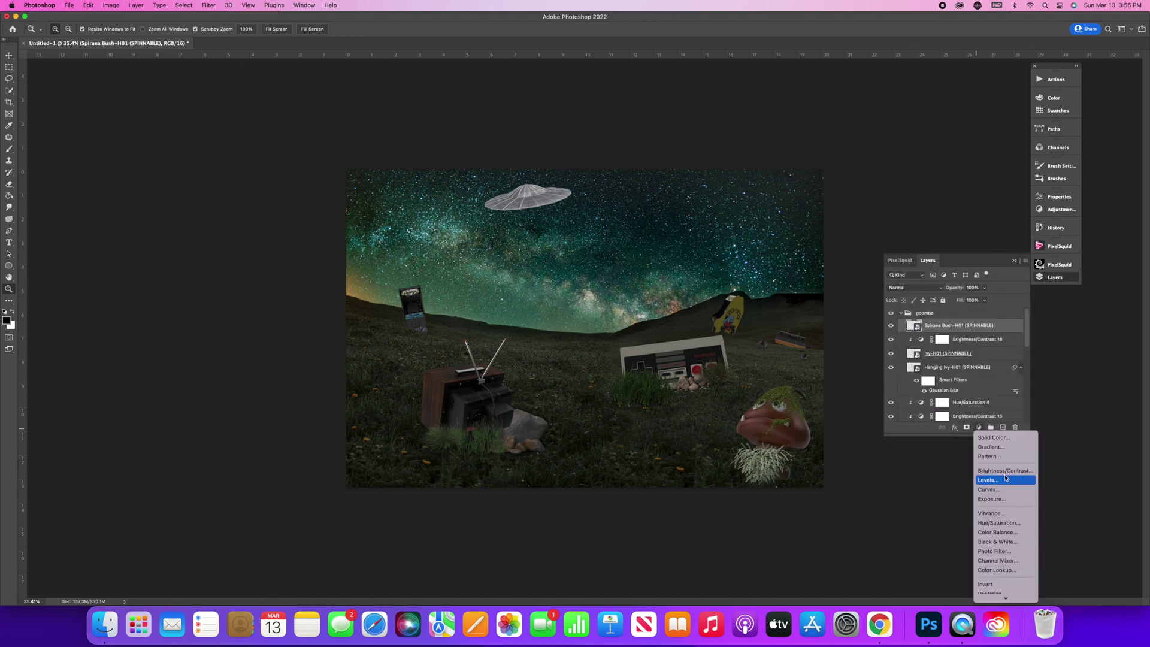
{"action": "left_click", "coordinate": [993, 472]}
{"action": "left_click", "coordinate": [1054, 277]}
{"action": "left_click", "coordinate": [1024, 260]}
{"action": "left_click", "coordinate": [938, 498]}
{"action": "double_click", "coordinate": [911, 326]}
{"action": "left_click_drag", "start_coordinate": [962, 247], "coordinate": [919, 248]}
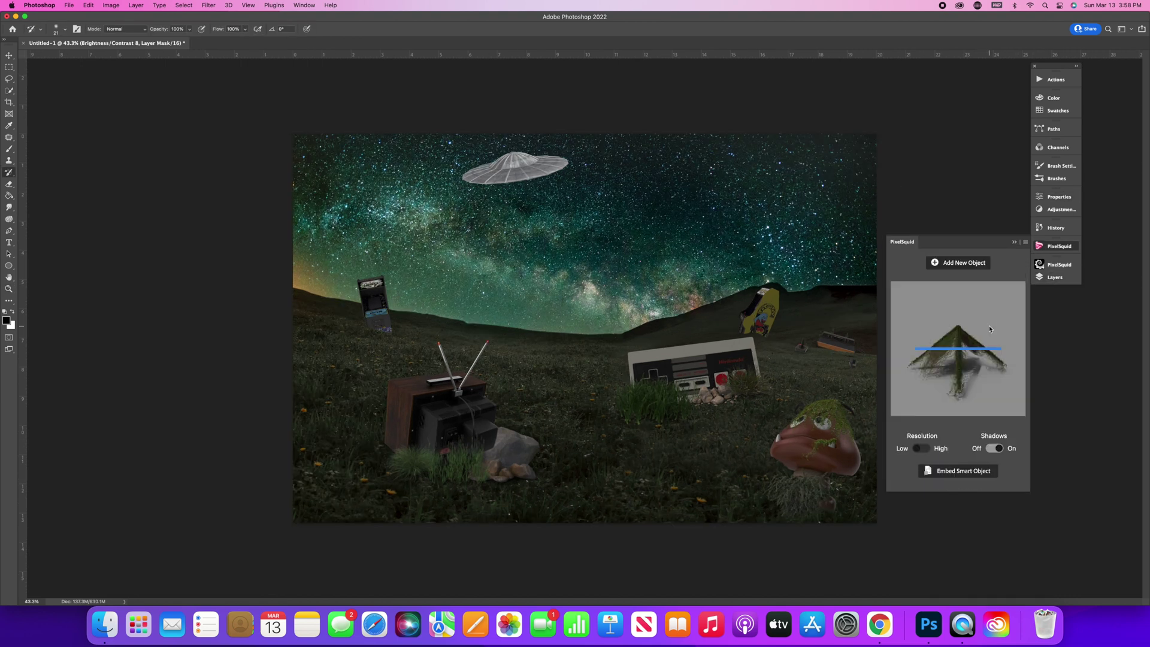
Spin the Ivy Roof Shape object, then scale and rotate it onto the NES controller's upper-right corner.
{"action": "left_click_drag", "start_coordinate": [989, 325], "coordinate": [986, 388]}
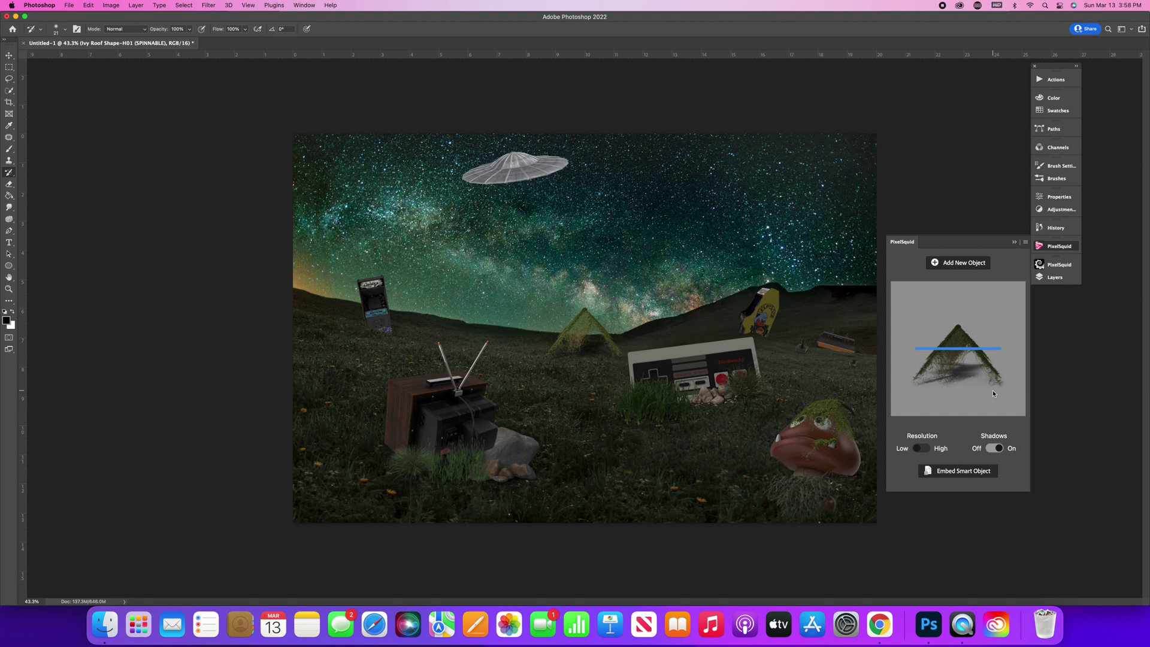
{"action": "key", "text": "ctrl+t"}
{"action": "left_click_drag", "start_coordinate": [553, 377], "coordinate": [773, 356]}
{"action": "mouse_move", "coordinate": [833, 331]}
{"action": "left_mouse_down"}
{"action": "mouse_move", "coordinate": [829, 365]}
{"action": "mouse_move", "coordinate": [824, 334]}
{"action": "left_mouse_up"}
{"action": "left_click_drag", "start_coordinate": [801, 339], "coordinate": [800, 348]}
{"action": "left_click_drag", "start_coordinate": [832, 336], "coordinate": [831, 348]}
{"action": "left_click", "coordinate": [440, 29]}
Spin the ivy roof to a new viewing angle, turn off its shadow and reposition it on the controller's corner.
{"action": "left_click_drag", "start_coordinate": [958, 335], "coordinate": [1009, 347]}
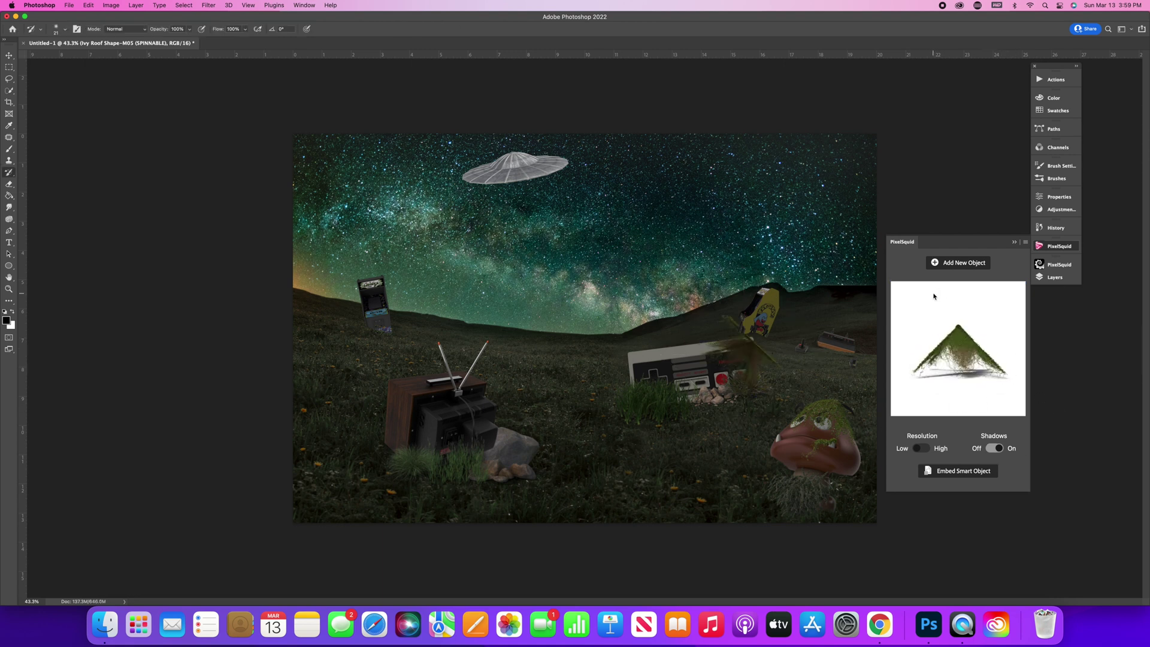
{"action": "left_click", "coordinate": [995, 449]}
{"action": "key", "text": "ctrl+t"}
{"action": "left_click_drag", "start_coordinate": [737, 361], "coordinate": [761, 364]}
{"action": "left_click_drag", "start_coordinate": [775, 406], "coordinate": [761, 379]}
{"action": "key", "text": "Return"}
Refine the ivy roof's transform so it follows the NES controller's upper-right edges.
{"action": "key", "text": "z"}
{"action": "left_click_drag", "start_coordinate": [747, 358], "coordinate": [797, 419]}
{"action": "key", "text": "super+t"}
{"action": "left_click_drag", "start_coordinate": [436, 351], "coordinate": [442, 379]}
{"action": "left_click", "coordinate": [440, 28]}
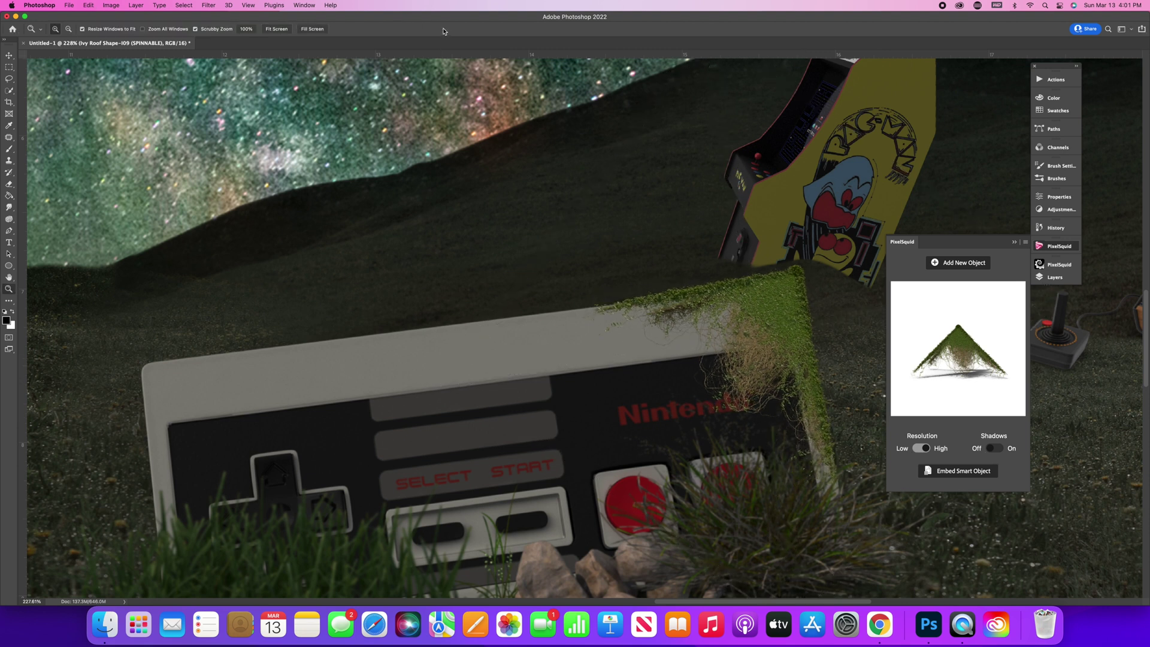
Apply a Gaussian Blur with a 1.3-pixel radius to the ivy roof layer.
{"action": "left_click", "coordinate": [1054, 277]}
{"action": "left_click", "coordinate": [207, 5]}
{"action": "mouse_move", "coordinate": [230, 115]}
{"action": "left_click", "coordinate": [358, 155]}
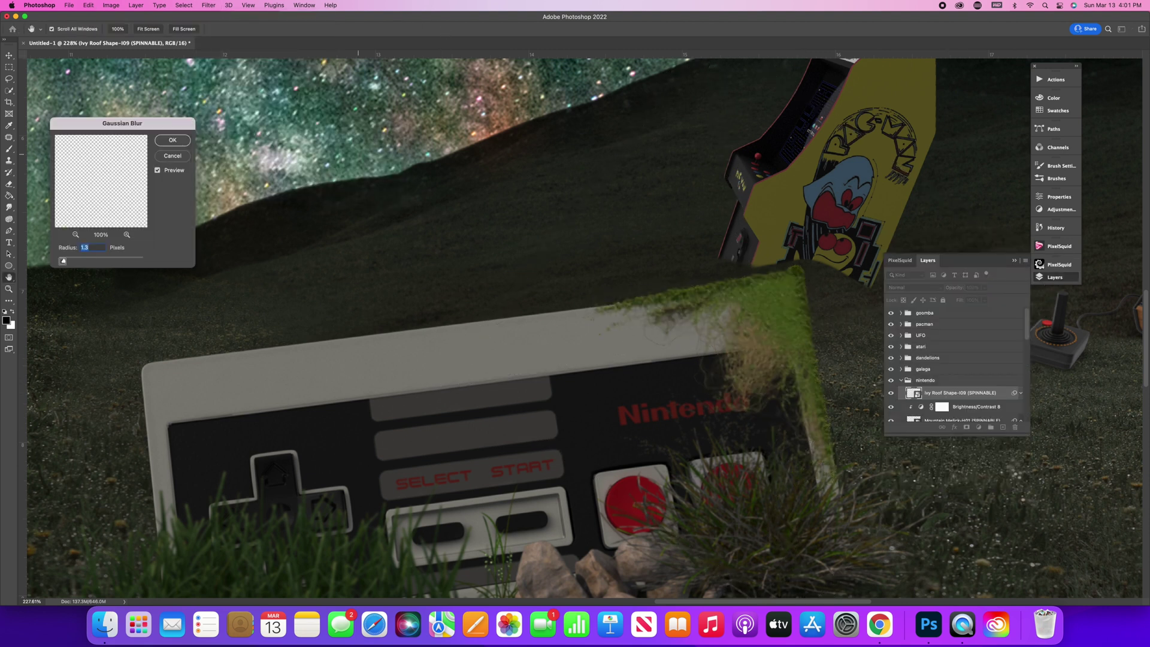
{"action": "key", "text": "Return"}
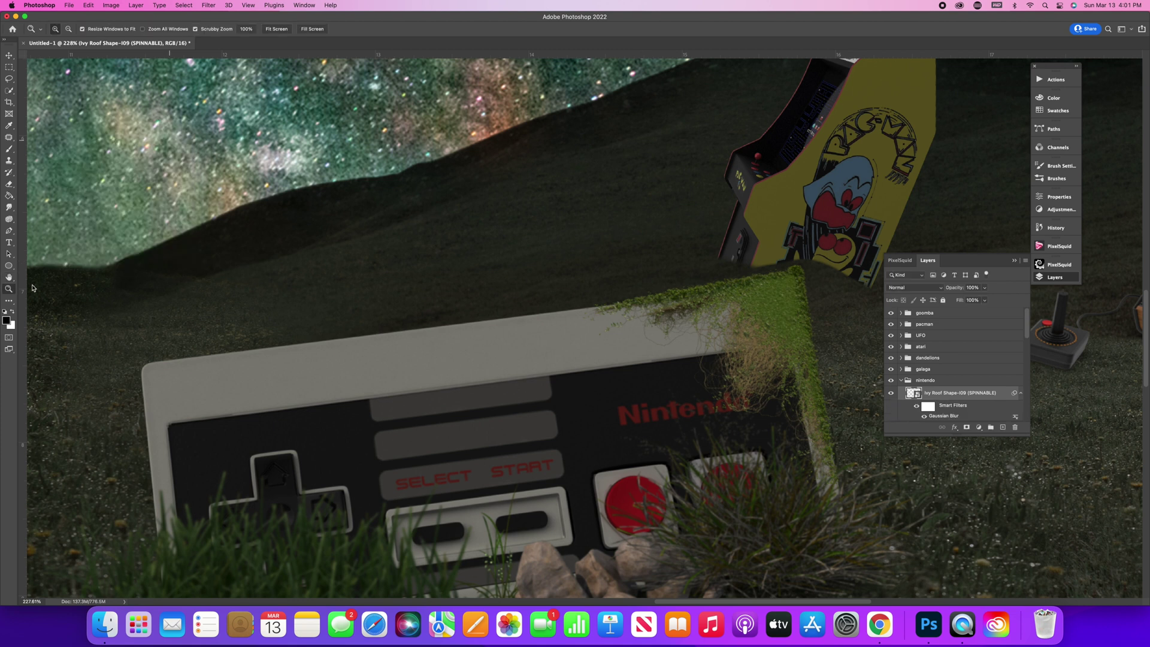
Add a Brightness/Contrast adjustment clipped to the controller's ivy and lower its brightness.
{"action": "left_click", "coordinate": [277, 29]}
{"action": "left_click", "coordinate": [1055, 277]}
{"action": "left_click", "coordinate": [1025, 260]}
{"action": "left_click", "coordinate": [971, 500]}
{"action": "left_click", "coordinate": [1058, 197]}
{"action": "left_click_drag", "start_coordinate": [963, 247], "coordinate": [947, 247]}
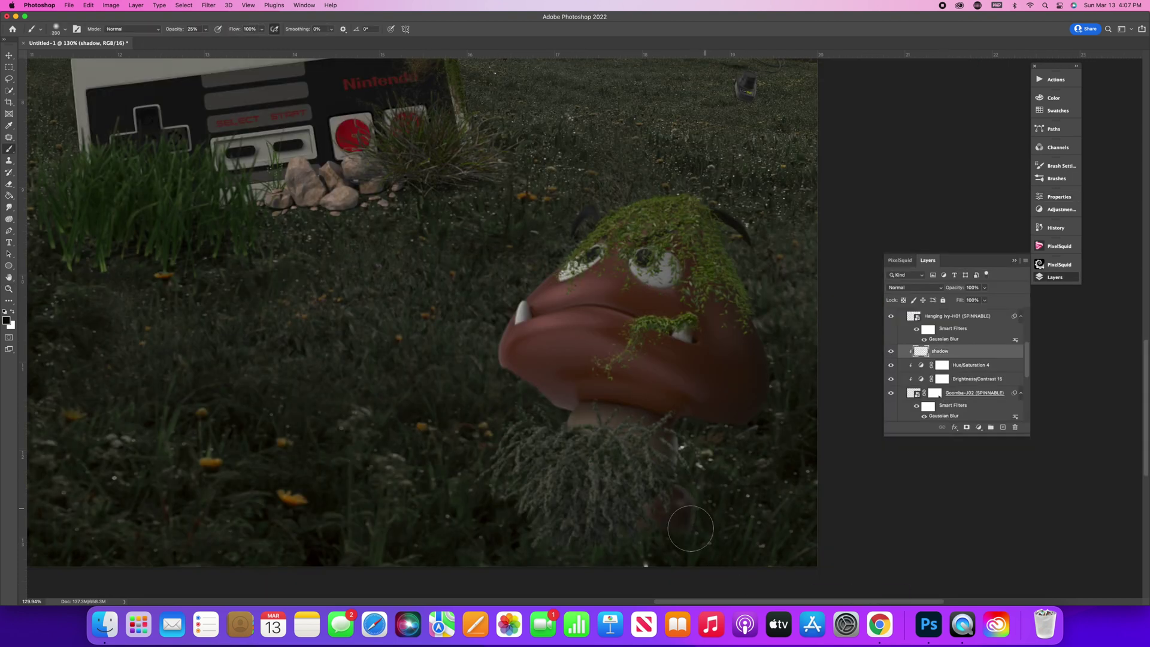
Paint soft shading across the Goomba's lower face and neck on its clipped shadow layer, reducing the brush size between strokes.
{"action": "mouse_move", "coordinate": [623, 412]}
{"action": "left_mouse_down"}
{"action": "mouse_move", "coordinate": [580, 418]}
{"action": "mouse_move", "coordinate": [601, 413]}
{"action": "left_mouse_up"}
{"action": "key", "text": "bracketleft"}
{"action": "key", "text": "bracketleft"}
{"action": "key", "text": "bracketleft"}
{"action": "key", "text": "bracketleft"}
{"action": "scroll", "coordinate": [773, 433], "scroll_direction": "up", "scroll_amount": 1}
{"action": "left_click_drag", "start_coordinate": [515, 377], "coordinate": [563, 407]}
Shade along the Goomba's mouth with a smaller brush and undo the last stroke.
{"action": "key", "text": "bracketleft"}
{"action": "key", "text": "bracketleft"}
{"action": "key", "text": "bracketleft"}
{"action": "key", "text": "bracketleft"}
{"action": "key", "text": "bracketleft"}
{"action": "key", "text": "bracketleft"}
{"action": "left_click_drag", "start_coordinate": [551, 317], "coordinate": [630, 321]}
{"action": "left_click", "coordinate": [88, 5]}
{"action": "left_click", "coordinate": [96, 18]}
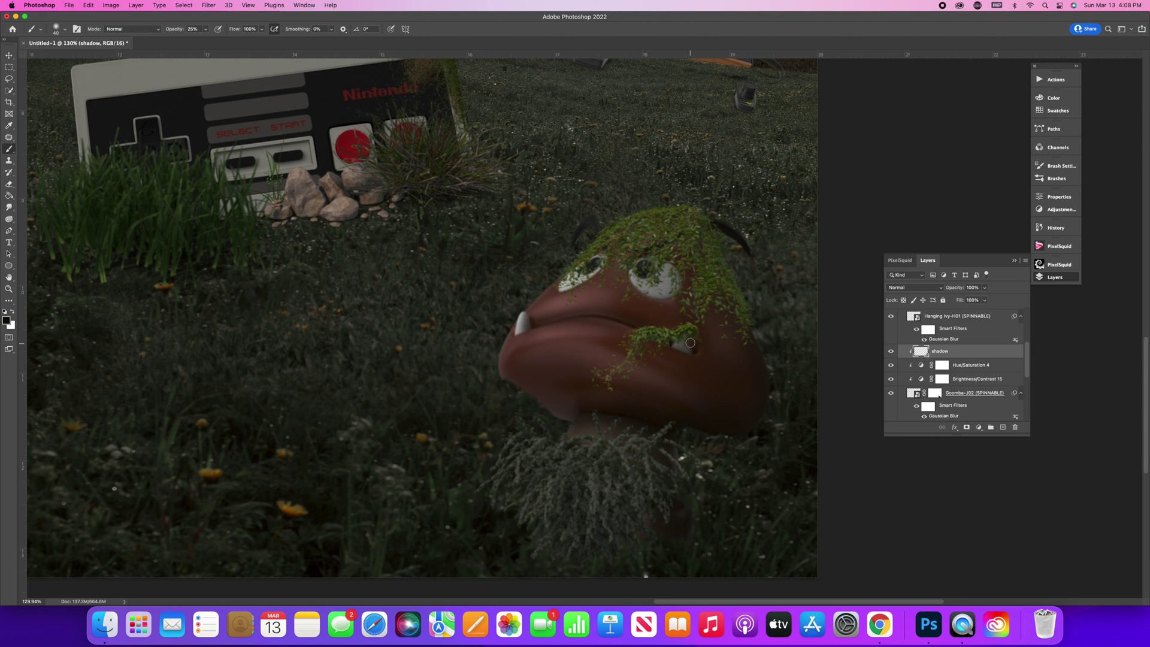
Darken the Goomba's ivy-side tooth and eye area with small strokes, undoing the last one.
{"action": "key", "text": "bracketleft"}
{"action": "key", "text": "bracketleft"}
{"action": "key", "text": "bracketleft"}
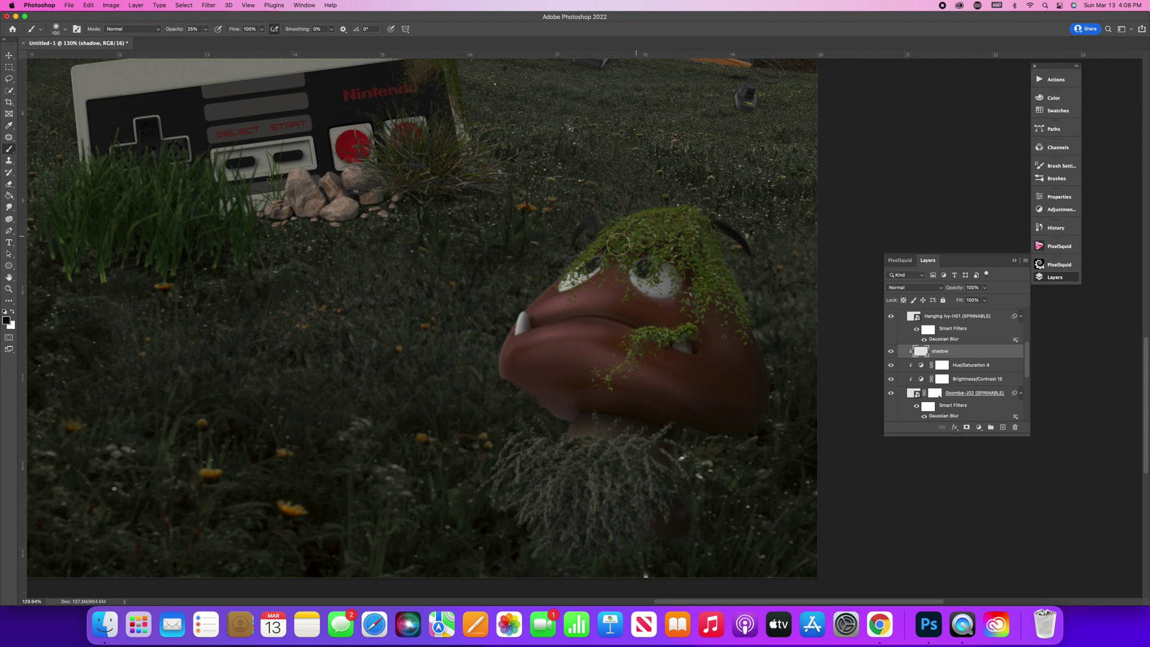
{"action": "left_click", "coordinate": [88, 5]}
{"action": "left_click", "coordinate": [96, 17]}
{"action": "key", "text": "bracketleft"}
{"action": "key", "text": "bracketleft"}
{"action": "key", "text": "bracketleft"}
{"action": "key", "text": "bracketleft"}
{"action": "key", "text": "bracketleft"}
Lower the brush opacity to 11% and paint ground shadows beneath the television and rocks on the ground's shadows layer.
{"action": "left_click", "coordinate": [160, 6]}
{"action": "left_click", "coordinate": [111, 5]}
{"action": "left_click", "coordinate": [205, 29]}
{"action": "left_click_drag", "start_coordinate": [205, 40], "coordinate": [199, 41]}
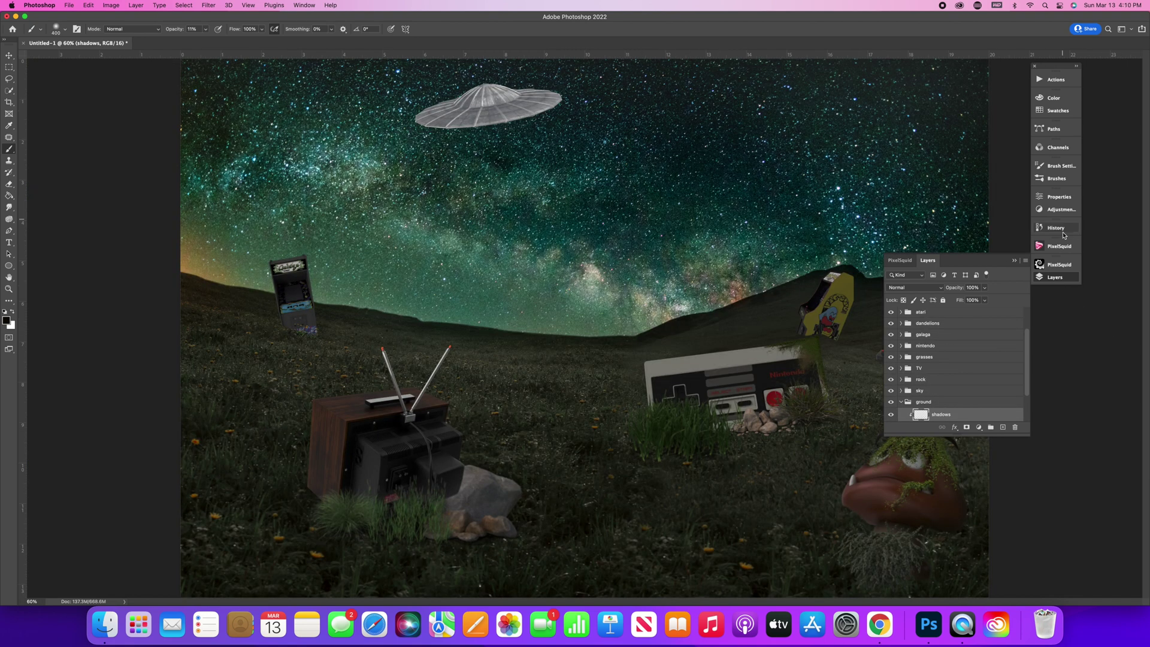
{"action": "left_click", "coordinate": [1055, 227]}
{"action": "left_click_drag", "start_coordinate": [311, 500], "coordinate": [515, 542]}
Resize the brush and paint a ground shadow below the NES controller, its grass and rocks.
{"action": "key", "text": "bracketleft"}
{"action": "key", "text": "bracketleft"}
{"action": "key", "text": "bracketleft"}
{"action": "key", "text": "bracketright"}
{"action": "key", "text": "bracketright"}
{"action": "key", "text": "bracketright"}
{"action": "key", "text": "bracketright"}
{"action": "mouse_move", "coordinate": [652, 464]}
{"action": "left_mouse_down"}
{"action": "mouse_move", "coordinate": [741, 462]}
{"action": "mouse_move", "coordinate": [743, 443]}
{"action": "mouse_move", "coordinate": [825, 427]}
{"action": "left_mouse_up"}
Adjust the brush size and paint a ground shadow around the Goomba's base.
{"action": "key", "text": "bracketleft"}
{"action": "key", "text": "bracketleft"}
{"action": "key", "text": "bracketleft"}
{"action": "key", "text": "bracketleft"}
{"action": "key", "text": "bracketleft"}
{"action": "key", "text": "bracketleft"}
{"action": "key", "text": "bracketright"}
{"action": "key", "text": "bracketright"}
{"action": "key", "text": "bracketright"}
{"action": "key", "text": "bracketright"}
{"action": "key", "text": "bracketright"}
{"action": "key", "text": "bracketright"}
{"action": "key", "text": "bracketright"}
{"action": "mouse_move", "coordinate": [841, 578]}
{"action": "left_mouse_down"}
{"action": "mouse_move", "coordinate": [965, 542]}
{"action": "mouse_move", "coordinate": [979, 476]}
{"action": "left_mouse_up"}
Touch up the ground shadows around the NES controller and Pac-Man cabinet at close range with a resized brush.
{"action": "key", "text": "bracketleft"}
{"action": "key", "text": "bracketleft"}
{"action": "key", "text": "bracketleft"}
{"action": "key", "text": "bracketleft"}
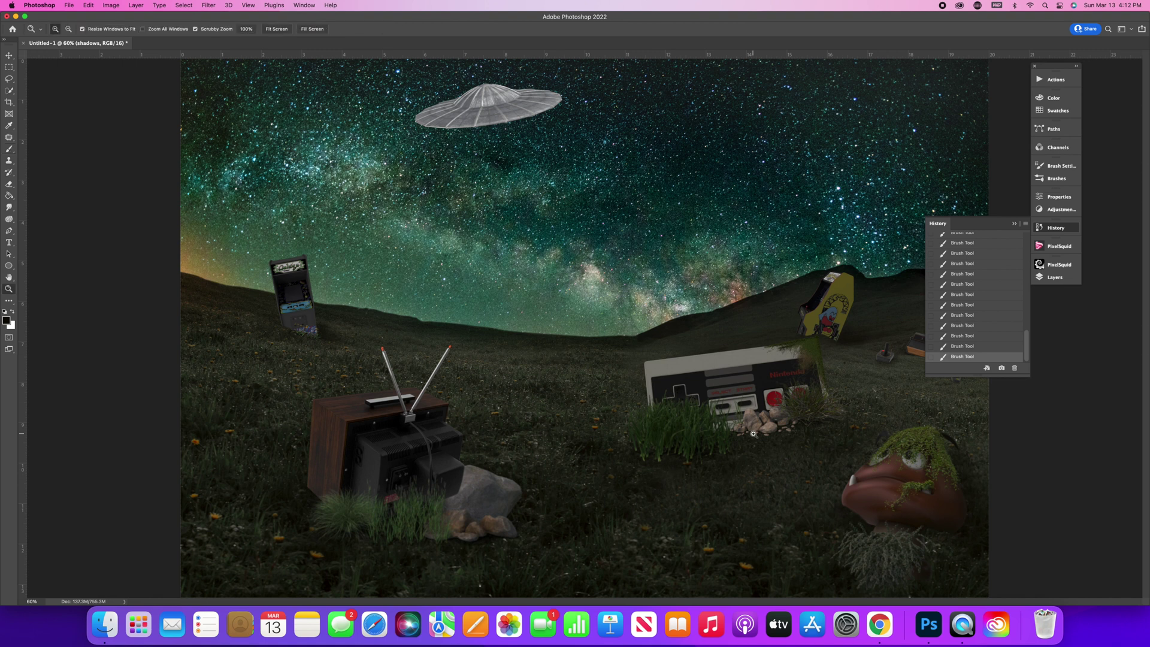
{"action": "left_click_drag", "start_coordinate": [753, 434], "coordinate": [907, 415]}
{"action": "left_click_drag", "start_coordinate": [907, 415], "coordinate": [663, 411]}
{"action": "key", "text": "]"}
{"action": "key", "text": "]"}
{"action": "key", "text": "]"}
{"action": "key", "text": "]"}
{"action": "key", "text": "]"}
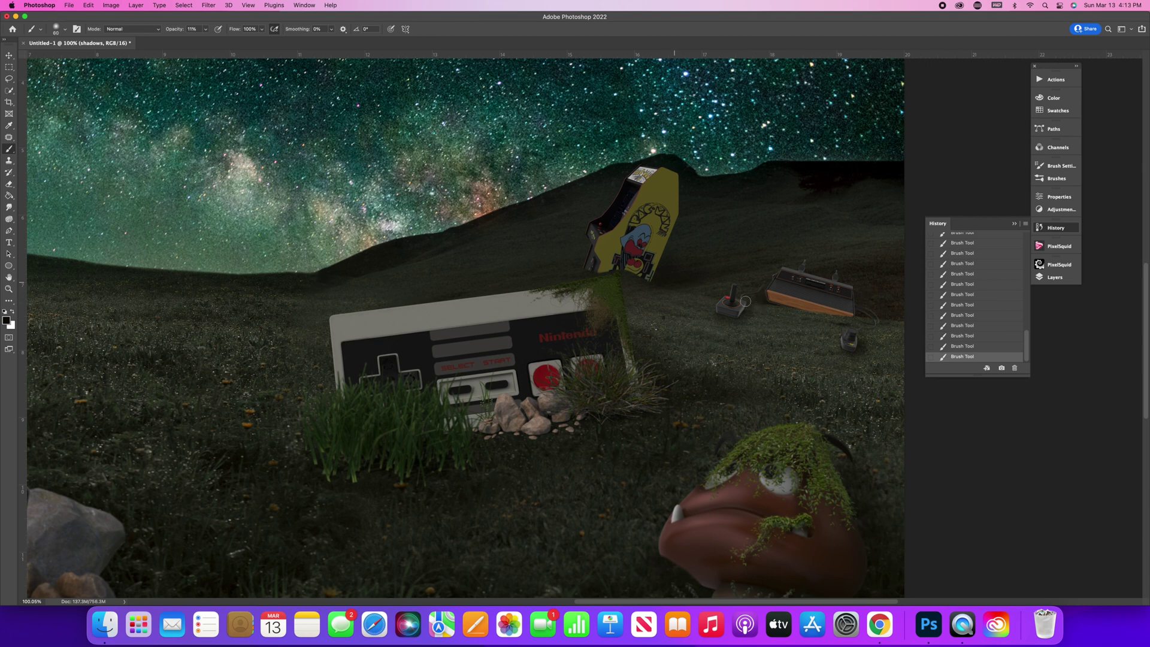
Refine the ground shadows around the Galaga cabinet with a resized brush.
{"action": "scroll", "coordinate": [876, 482], "scroll_direction": "down", "scroll_amount": 5}
{"action": "scroll", "coordinate": [874, 480], "scroll_direction": "left", "scroll_amount": 12}
{"action": "scroll", "coordinate": [547, 507], "scroll_direction": "up", "scroll_amount": 3}
{"action": "key", "text": "]"}
{"action": "key", "text": "]"}
{"action": "key", "text": "]"}
{"action": "key", "text": "]"}
{"action": "key", "text": "]"}
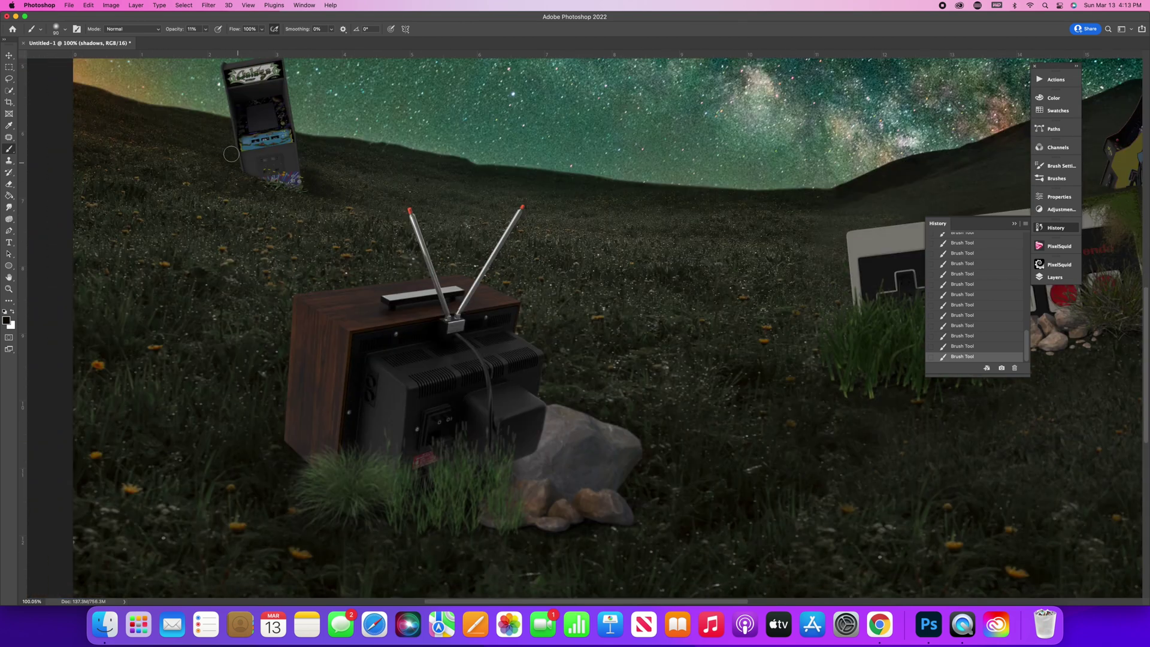
{"action": "scroll", "coordinate": [479, 251], "scroll_direction": "up", "scroll_amount": 5}
{"action": "scroll", "coordinate": [599, 281], "scroll_direction": "down", "scroll_amount": 9}
Add a clipped layer named shadow above Brightness/Contrast 5 in the rock group and shade the small brown rocks.
{"action": "left_click", "coordinate": [1054, 277]}
{"action": "left_click", "coordinate": [901, 380]}
{"action": "left_click", "coordinate": [1003, 428]}
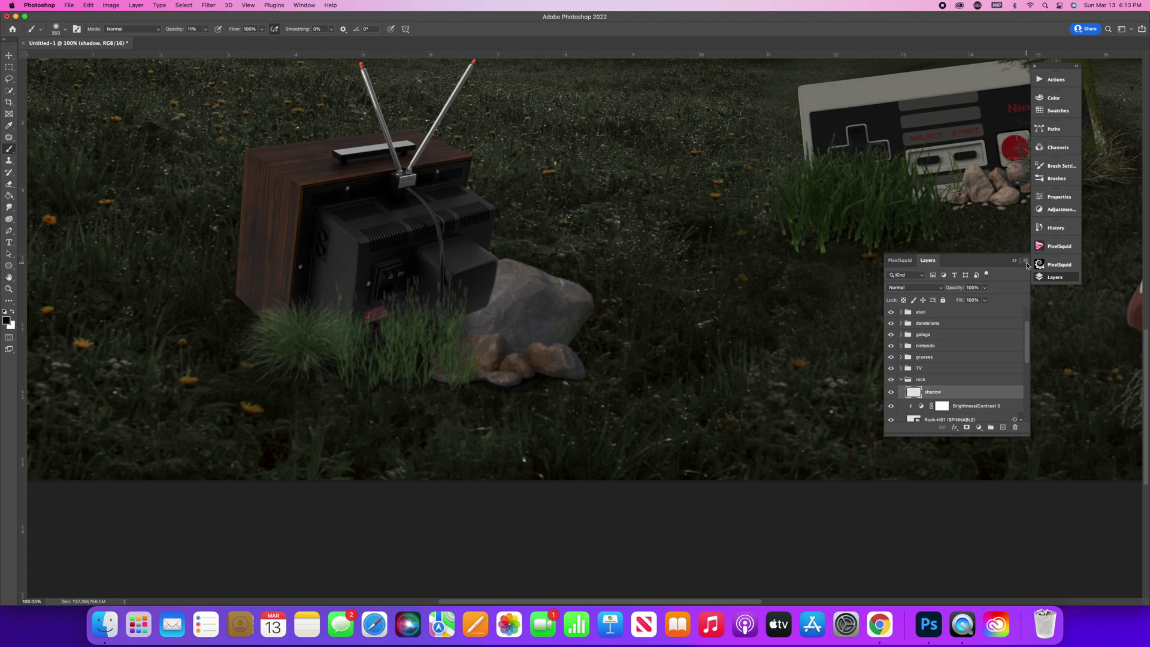
{"action": "key", "text": "super+alt+g"}
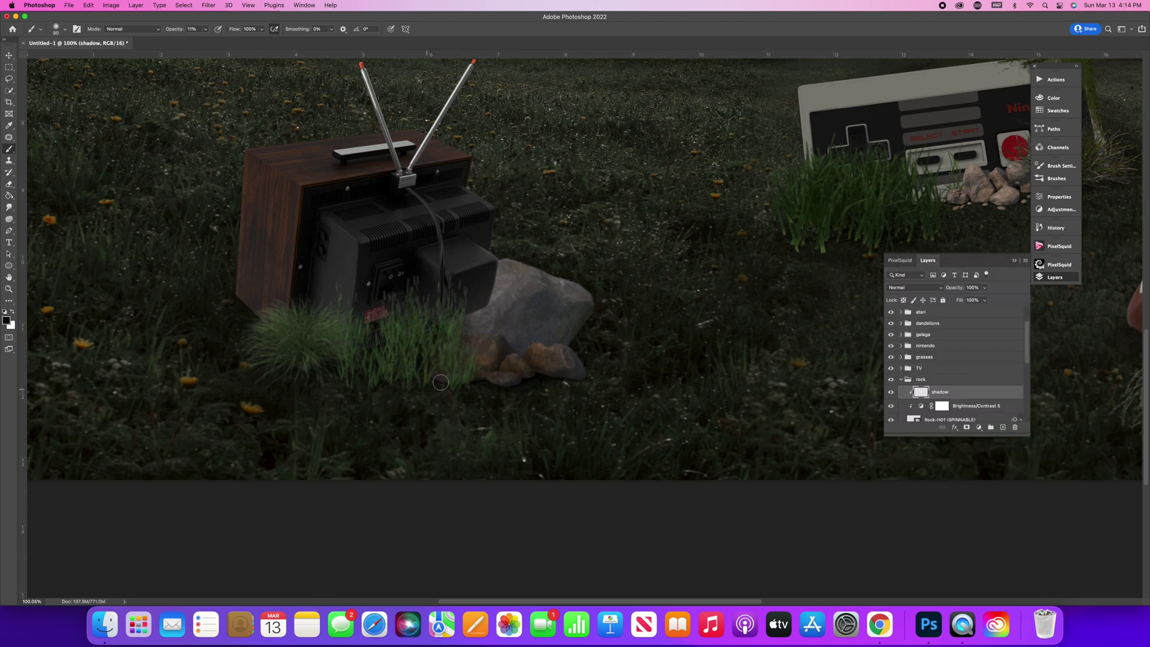
{"action": "scroll", "coordinate": [926, 370], "scroll_direction": "down", "scroll_amount": 8}
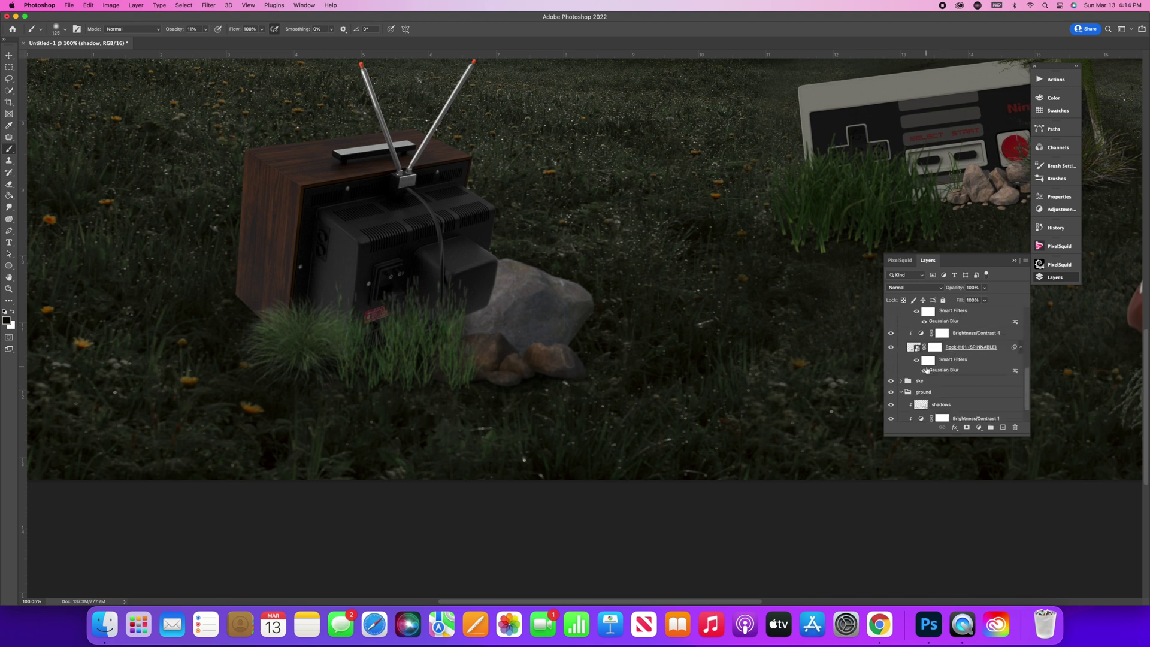
{"action": "left_click", "coordinate": [891, 348]}
{"action": "left_click", "coordinate": [891, 348]}
{"action": "key", "text": "z"}
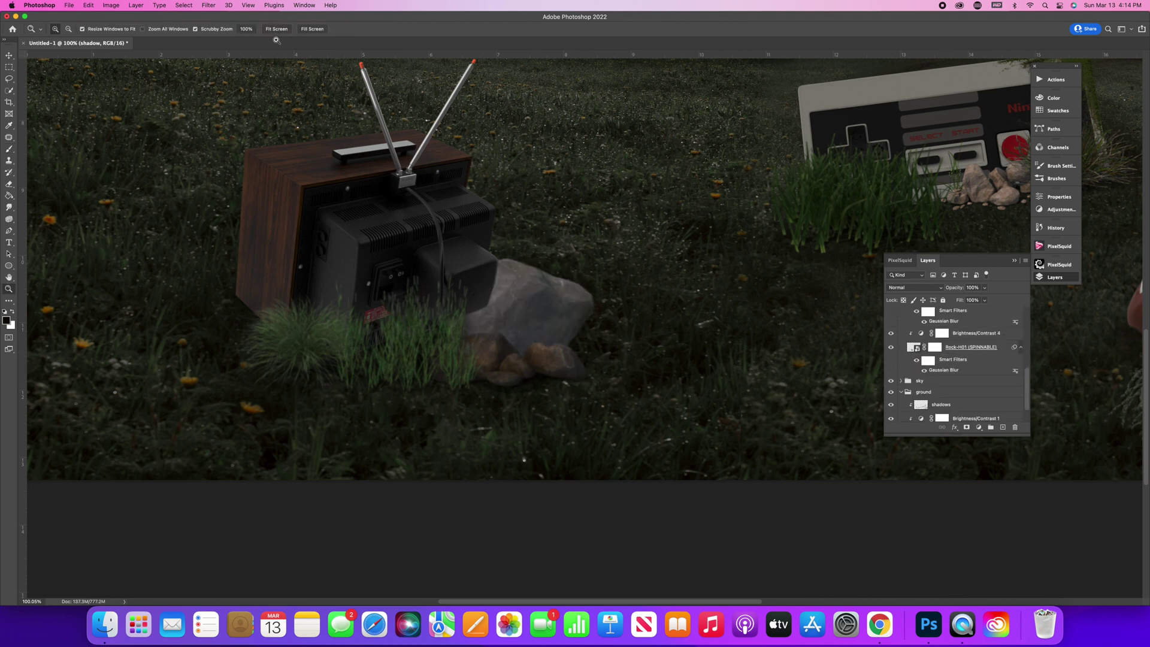
{"action": "key", "text": "super+0"}
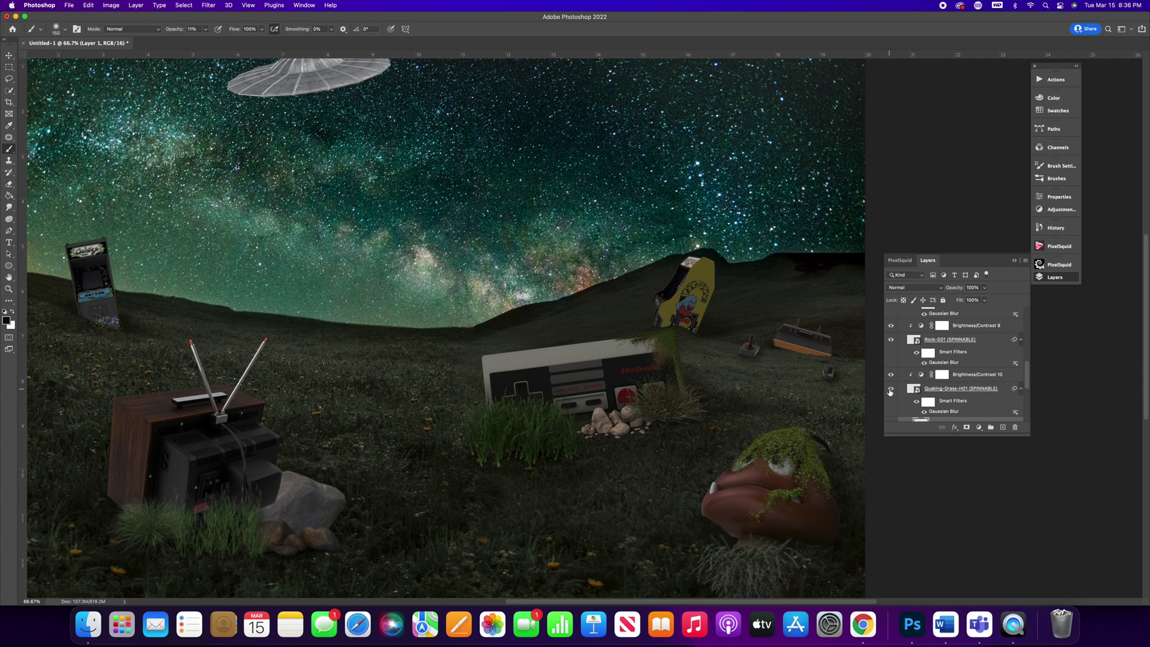
Add a clipped layer above Brightness/Contrast 9 for the controller's rocks and name it nintendo rock shadow.
{"action": "left_click", "coordinate": [891, 339]}
{"action": "scroll", "coordinate": [900, 343], "scroll_direction": "up", "scroll_amount": 2}
{"action": "left_click", "coordinate": [974, 359]}
{"action": "left_click", "coordinate": [1003, 427]}
{"action": "left_click", "coordinate": [1025, 260]}
{"action": "left_click", "coordinate": [970, 500]}
{"action": "double_click", "coordinate": [945, 359]}
{"action": "type", "text": "nintendo rock shado"}
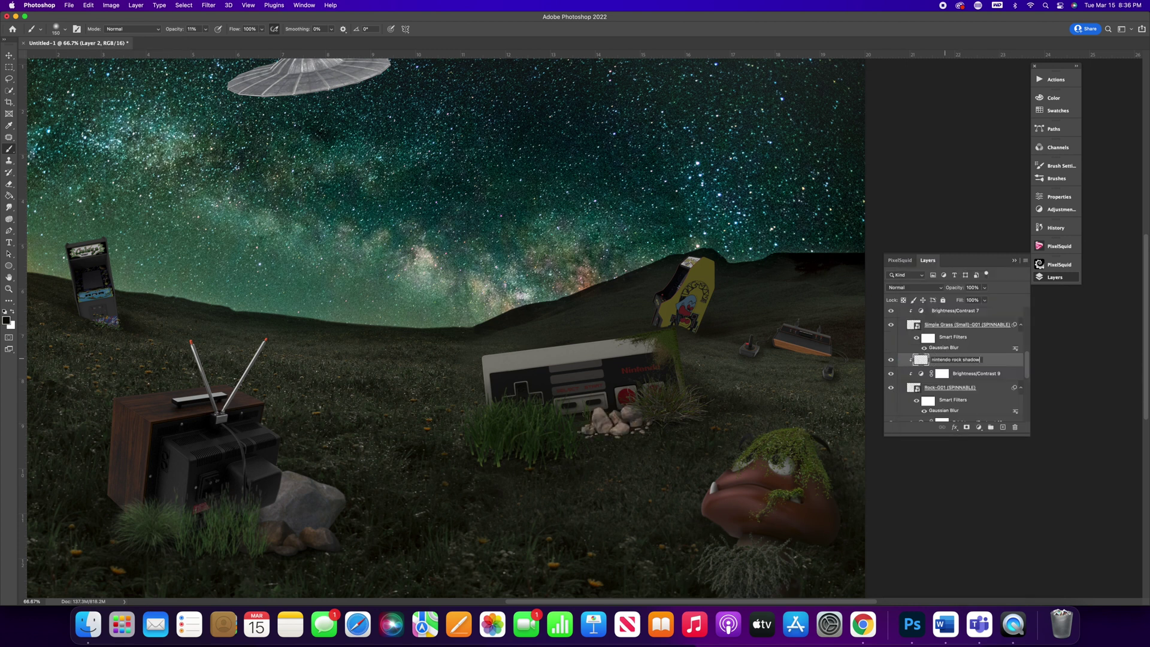
{"action": "type", "text": "w"}
{"action": "key", "text": "Return"}
Paint shading over the rocks in front of the NES controller.
{"action": "scroll", "coordinate": [647, 431], "scroll_direction": "up", "scroll_amount": 5}
{"action": "left_click_drag", "start_coordinate": [497, 428], "coordinate": [562, 432]}
{"action": "mouse_move", "coordinate": [622, 409]}
{"action": "left_mouse_down"}
{"action": "mouse_move", "coordinate": [563, 440]}
{"action": "mouse_move", "coordinate": [500, 437]}
{"action": "left_mouse_up"}
{"action": "left_click_drag", "start_coordinate": [542, 400], "coordinate": [560, 368]}
{"action": "left_click_drag", "start_coordinate": [629, 365], "coordinate": [638, 382]}
{"action": "left_click_drag", "start_coordinate": [446, 419], "coordinate": [464, 406]}
{"action": "key", "text": "z"}
{"action": "mouse_move", "coordinate": [641, 422]}
{"action": "left_mouse_down"}
{"action": "mouse_move", "coordinate": [557, 422]}
{"action": "mouse_move", "coordinate": [584, 419]}
{"action": "left_mouse_up"}
Add a clipped layer named shadow above Brightness/Contrast 8 for the Mountain Melick grass beside the controller.
{"action": "scroll", "coordinate": [916, 347], "scroll_direction": "up", "scroll_amount": 5}
{"action": "scroll", "coordinate": [916, 347], "scroll_direction": "down", "scroll_amount": 1}
{"action": "left_click", "coordinate": [891, 369]}
{"action": "left_click", "coordinate": [891, 375]}
{"action": "key", "text": "super+shift+alt+n"}
{"action": "key", "text": "Return"}
{"action": "key", "text": "b"}
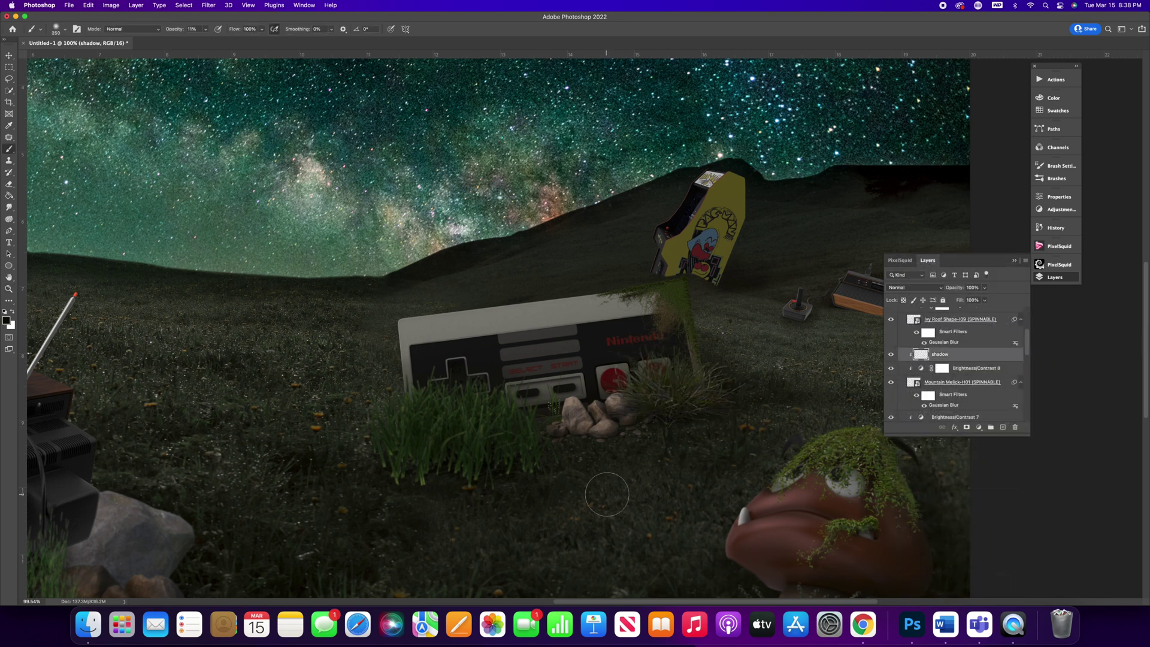
Undo the last brush stroke on the grass's shadow layer and collapse the nintendo group.
{"action": "scroll", "coordinate": [954, 389], "scroll_direction": "down", "scroll_amount": 5}
{"action": "scroll", "coordinate": [954, 398], "scroll_direction": "up", "scroll_amount": 3}
{"action": "key", "text": "super+z"}
{"action": "key", "text": "bracketleft"}
{"action": "key", "text": "bracketleft"}
{"action": "key", "text": "z"}
{"action": "left_click", "coordinate": [276, 29]}
{"action": "scroll", "coordinate": [922, 359], "scroll_direction": "up", "scroll_amount": 5}
{"action": "left_click", "coordinate": [900, 346]}
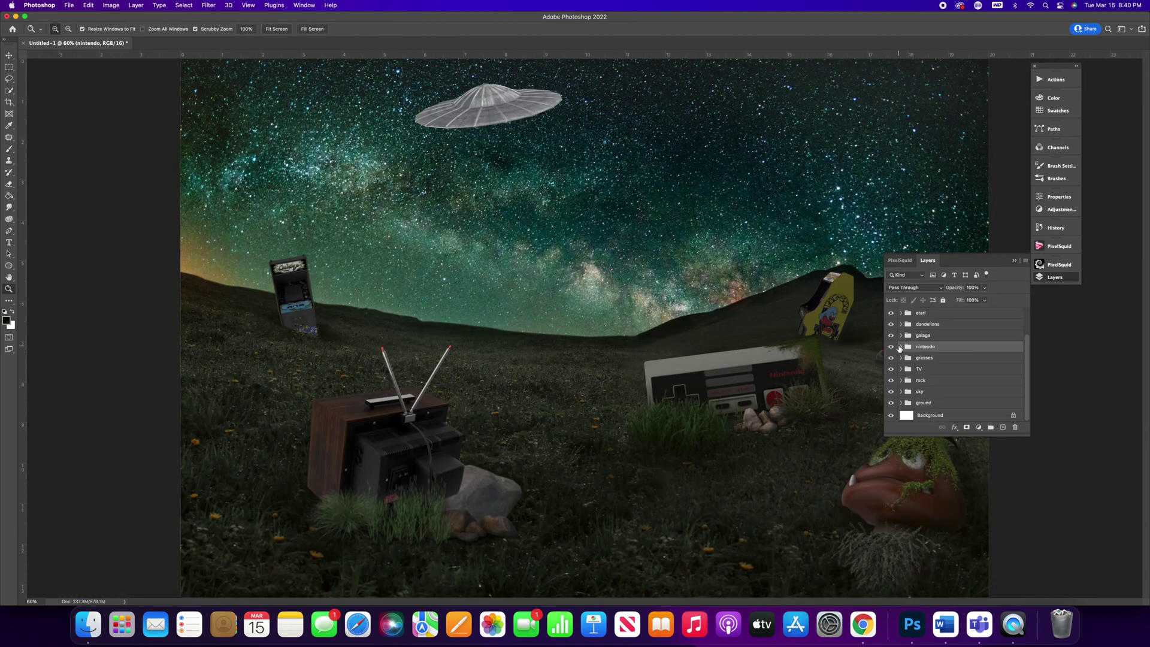
Add a clipped layer named shadow in the TV group and shade the television's lower part.
{"action": "left_click", "coordinate": [899, 369]}
{"action": "left_click", "coordinate": [961, 331]}
{"action": "left_click", "coordinate": [1002, 426]}
{"action": "double_click", "coordinate": [939, 331]}
{"action": "type", "text": "shadow"}
{"action": "left_click", "coordinate": [1025, 261]}
{"action": "left_click", "coordinate": [944, 498]}
{"action": "key", "text": "b"}
Add a clipped layer named shadow above Brightness/Contrast 4 in the rock group and shade the large rock.
{"action": "left_click", "coordinate": [900, 319]}
{"action": "left_click", "coordinate": [900, 380]}
{"action": "scroll", "coordinate": [958, 374], "scroll_direction": "down", "scroll_amount": 5}
{"action": "left_click", "coordinate": [976, 345]}
{"action": "left_click", "coordinate": [1002, 427]}
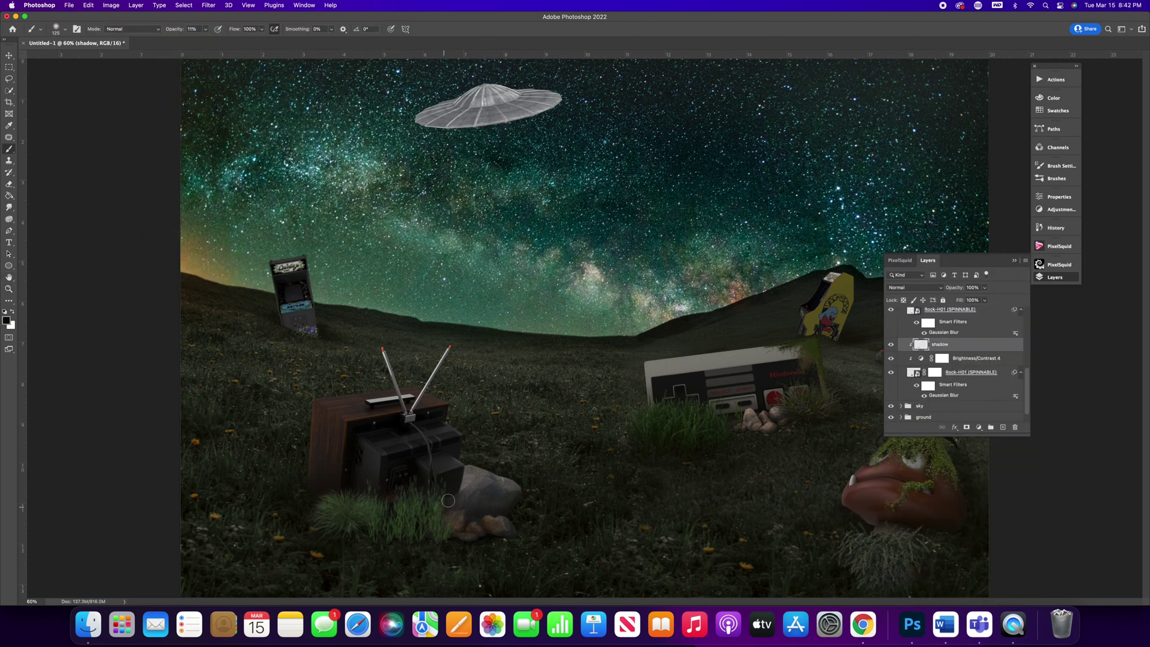
{"action": "left_click", "coordinate": [900, 356]}
Add a layer named shadow above Hue/Saturation 4, clipped to the Goomba, and shade its body.
{"action": "scroll", "coordinate": [951, 359], "scroll_direction": "up", "scroll_amount": 5}
{"action": "left_click", "coordinate": [900, 313]}
{"action": "scroll", "coordinate": [959, 392], "scroll_direction": "down", "scroll_amount": 5}
{"action": "left_click", "coordinate": [970, 314]}
{"action": "left_click", "coordinate": [1002, 427]}
{"action": "double_click", "coordinate": [940, 314]}
{"action": "type", "text": "shadow"}
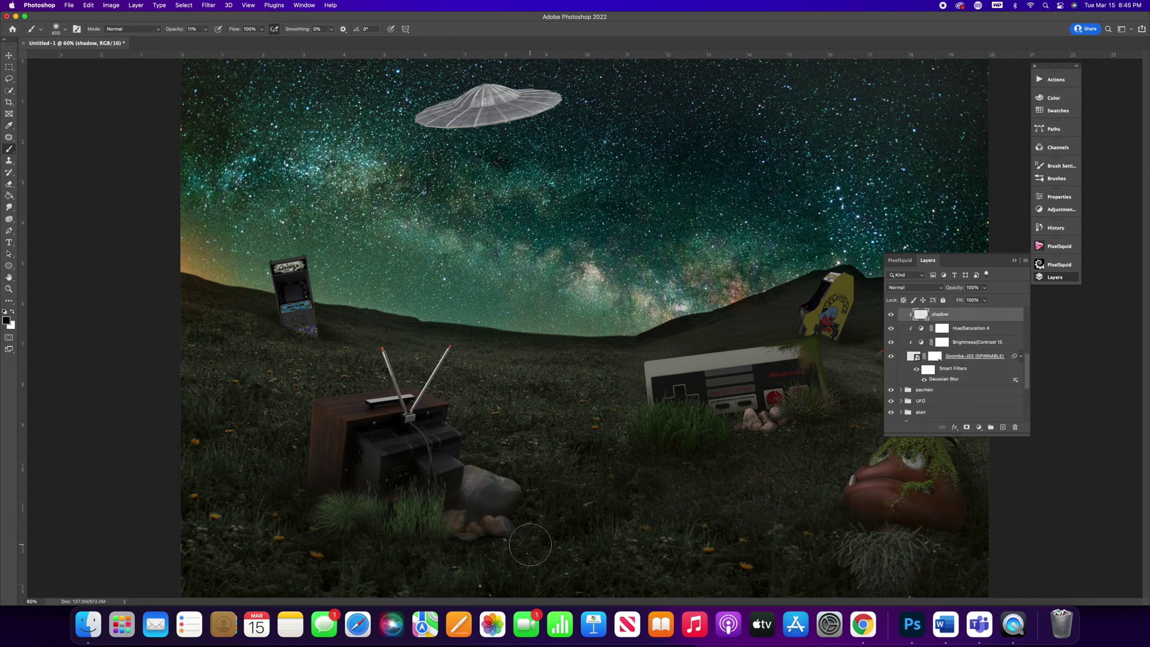
{"action": "left_click", "coordinate": [1015, 260]}
Add a new layer named shadow and clip it to the Atari artwork.
{"action": "left_click", "coordinate": [1052, 279]}
{"action": "left_click", "coordinate": [1002, 427]}
{"action": "left_click", "coordinate": [934, 366], "text": "alt"}
{"action": "double_click", "coordinate": [939, 358]}
{"action": "type", "text": "shadow"}
{"action": "left_click", "coordinate": [1014, 260]}
Shade the Atari console and its controllers with a soft black brush on the clipped shadow layer.
{"action": "key", "text": "z"}
{"action": "mouse_move", "coordinate": [942, 357]}
{"action": "left_mouse_down"}
{"action": "mouse_move", "coordinate": [952, 366]}
{"action": "mouse_move", "coordinate": [940, 358]}
{"action": "left_mouse_up"}
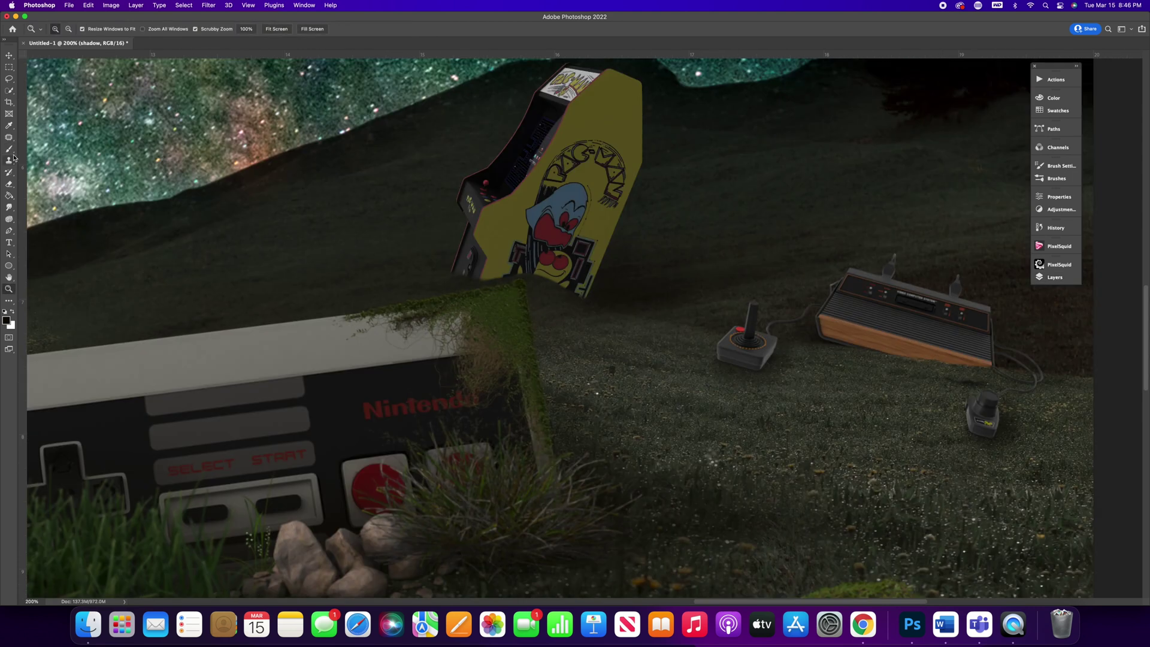
{"action": "left_click_drag", "start_coordinate": [772, 360], "coordinate": [590, 366]}
{"action": "key", "text": "b"}
{"action": "key", "text": "]"}
{"action": "mouse_move", "coordinate": [778, 364]}
{"action": "left_mouse_down"}
{"action": "mouse_move", "coordinate": [650, 336]}
{"action": "mouse_move", "coordinate": [819, 358]}
{"action": "left_mouse_up"}
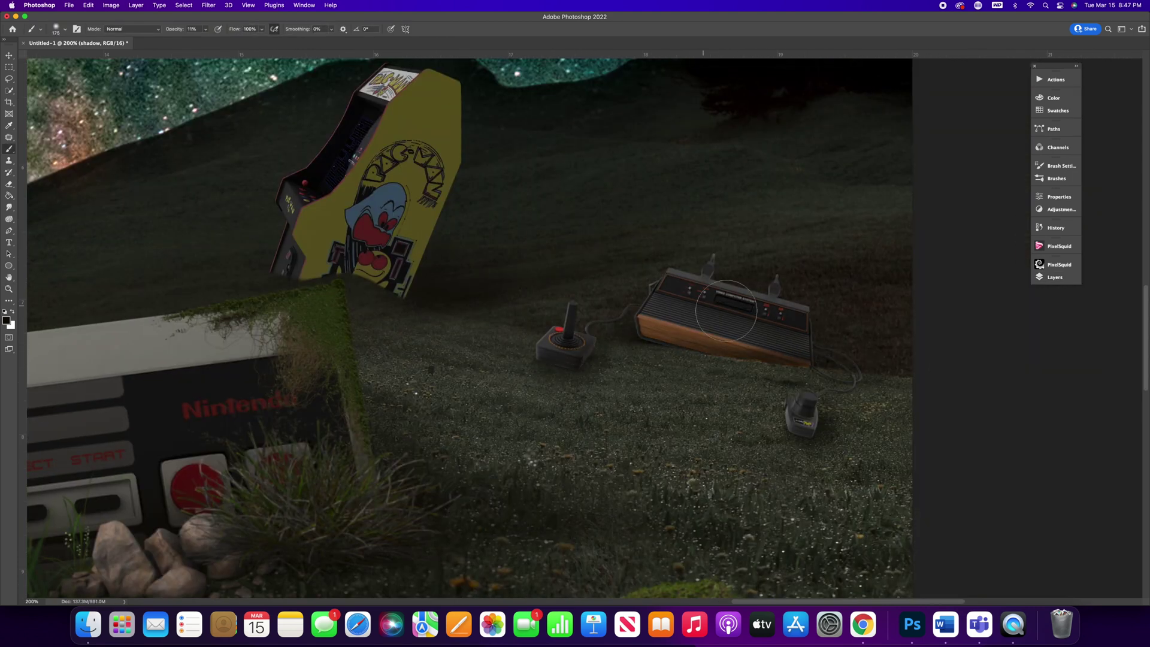
{"action": "key", "text": "]"}
{"action": "key", "text": "]"}
{"action": "key", "text": "]"}
{"action": "key", "text": "]"}
{"action": "key", "text": "z"}
{"action": "left_click", "coordinate": [277, 29]}
Add a clipped layer named shadow above Hue/Saturation 3 in the pacman group.
{"action": "left_click", "coordinate": [1054, 278]}
{"action": "left_click", "coordinate": [901, 346]}
{"action": "left_click", "coordinate": [900, 324]}
{"action": "left_click", "coordinate": [971, 336]}
{"action": "left_click", "coordinate": [1002, 426]}
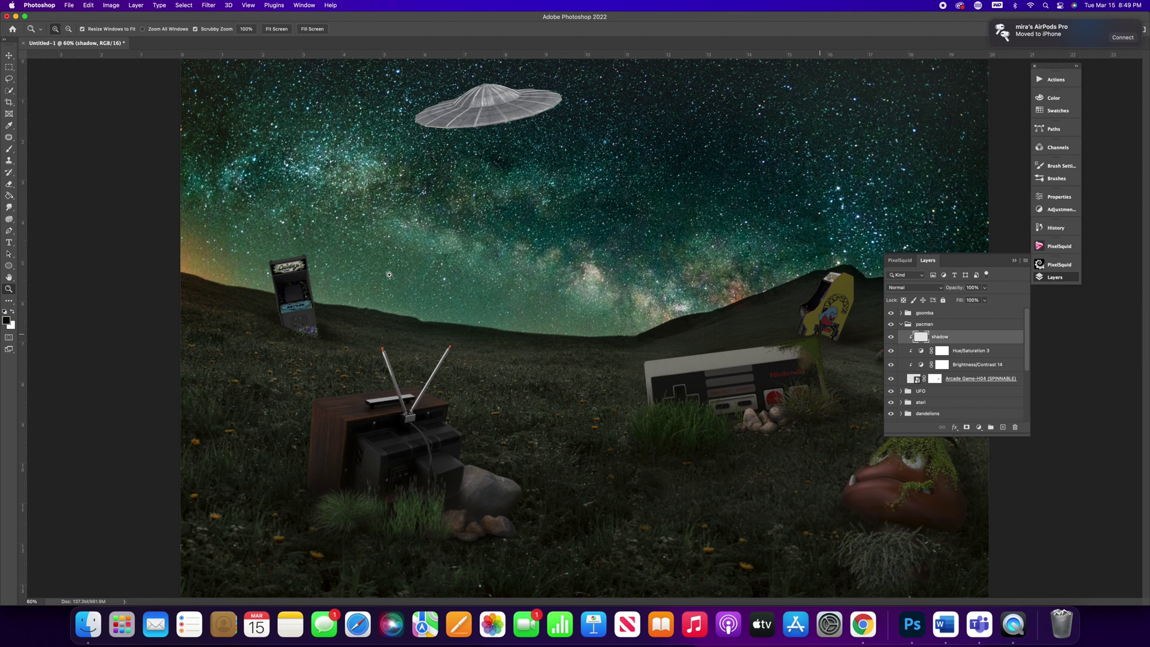
Shade the Pac-Man arcade cabinet with a larger soft black brush on its shadow layer.
{"action": "left_click_drag", "start_coordinate": [868, 319], "coordinate": [952, 321]}
{"action": "key", "text": "b"}
{"action": "mouse_move", "coordinate": [587, 383]}
{"action": "left_mouse_down"}
{"action": "mouse_move", "coordinate": [510, 395]}
{"action": "mouse_move", "coordinate": [696, 424]}
{"action": "left_mouse_up"}
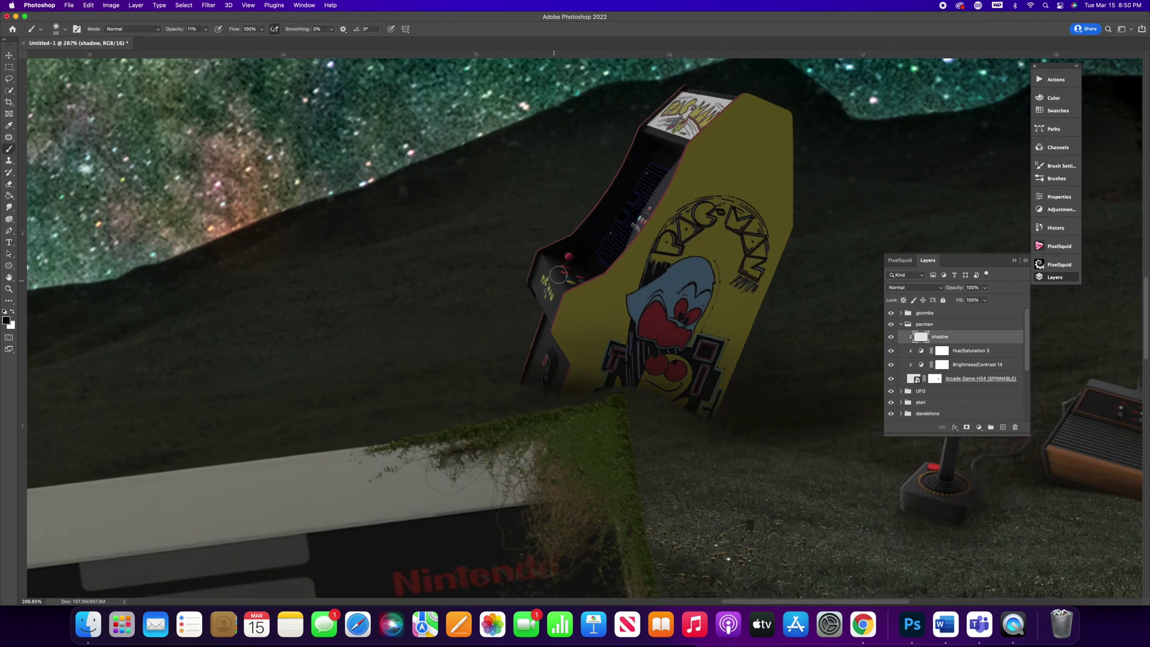
{"action": "key", "text": "bracketright"}
{"action": "key", "text": "bracketright"}
{"action": "key", "text": "bracketright"}
{"action": "key", "text": "bracketright"}
{"action": "key", "text": "bracketright"}
{"action": "key", "text": "bracketright"}
{"action": "key", "text": "bracketright"}
{"action": "key", "text": "bracketright"}
{"action": "key", "text": "bracketright"}
{"action": "key", "text": "bracketright"}
{"action": "key", "text": "bracketright"}
{"action": "key", "text": "bracketright"}
{"action": "key", "text": "bracketright"}
{"action": "key", "text": "bracketright"}
{"action": "left_click_drag", "start_coordinate": [812, 165], "coordinate": [769, 323]}
Add a clipped layer named shadow above Hue/Saturation 2 in the galaga group.
{"action": "key", "text": "super+0"}
{"action": "key", "text": "z"}
{"action": "left_click_drag", "start_coordinate": [301, 318], "coordinate": [390, 318]}
{"action": "left_click", "coordinate": [901, 323]}
{"action": "left_click", "coordinate": [901, 369]}
{"action": "left_click", "coordinate": [1002, 427]}
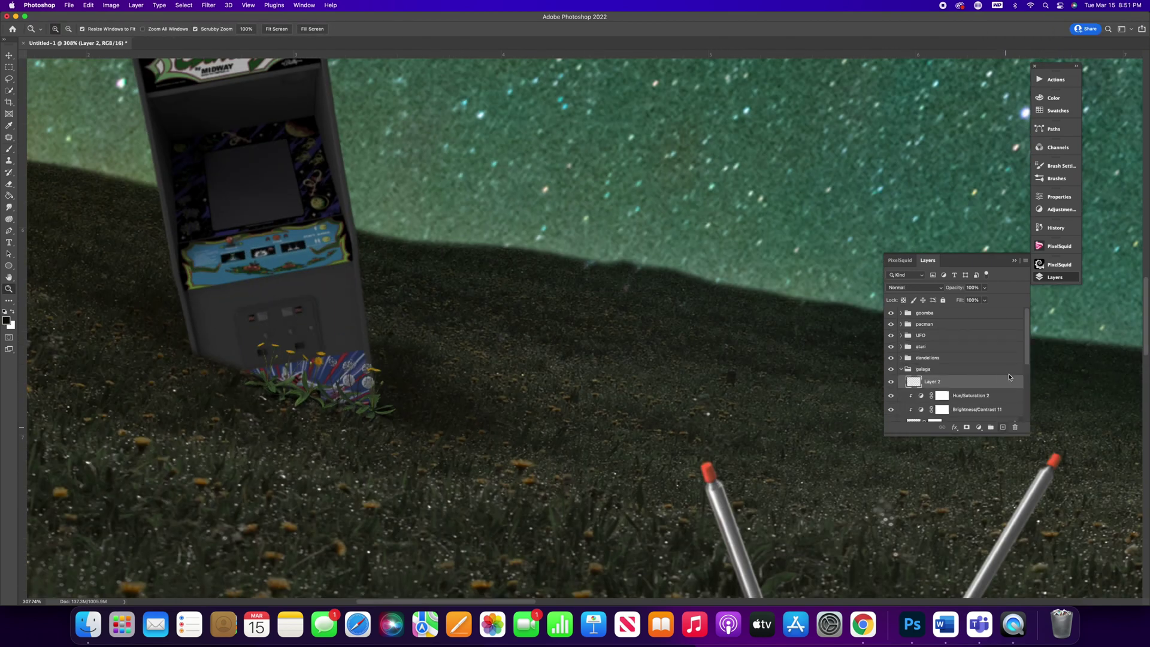
{"action": "key", "text": "Return"}
Shade the Galaga arcade cabinet, including its lower part, on the new shadow layer.
{"action": "key", "text": "b"}
{"action": "mouse_move", "coordinate": [302, 376]}
{"action": "left_mouse_down"}
{"action": "mouse_move", "coordinate": [269, 366]}
{"action": "mouse_move", "coordinate": [339, 374]}
{"action": "left_mouse_up"}
{"action": "scroll", "coordinate": [339, 488], "scroll_direction": "up", "scroll_amount": 5}
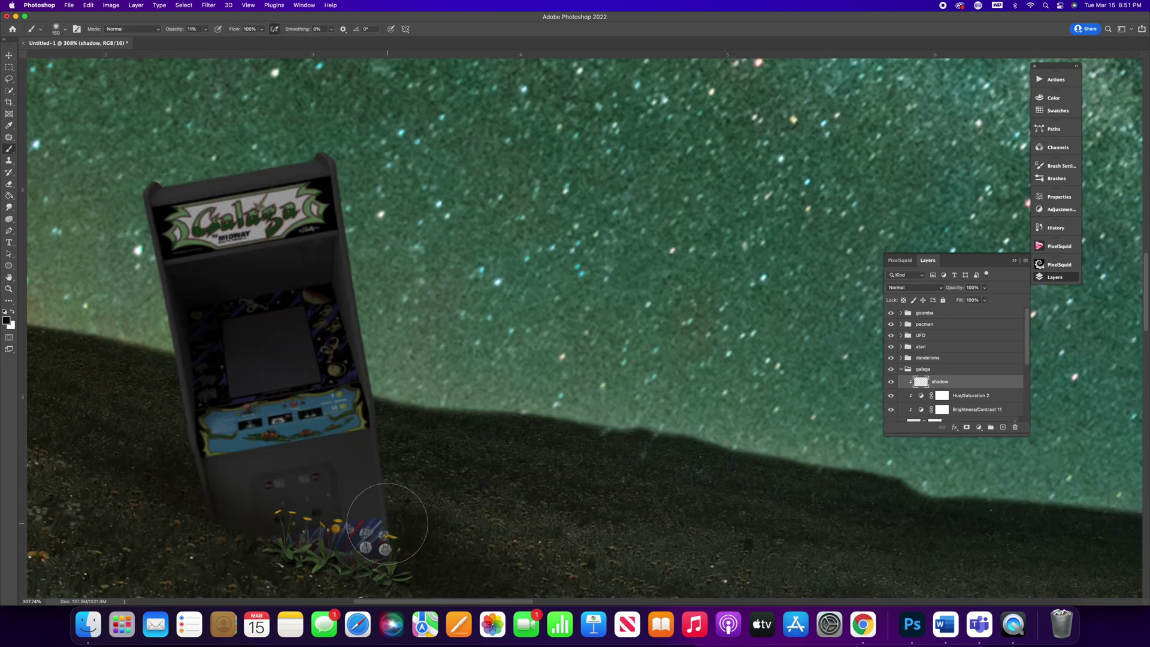
{"action": "scroll", "coordinate": [338, 487], "scroll_direction": "down", "scroll_amount": 5}
{"action": "key", "text": "z"}
{"action": "key", "text": "super+0"}
{"action": "left_click", "coordinate": [900, 369]}
Add a Brightness/Contrast adjustment layer above the goomba group and lower the brightness of the whole scene.
{"action": "left_click_drag", "start_coordinate": [598, 372], "coordinate": [569, 358]}
{"action": "left_click_drag", "start_coordinate": [634, 382], "coordinate": [611, 381]}
{"action": "left_click", "coordinate": [924, 313]}
{"action": "left_click", "coordinate": [978, 427]}
{"action": "left_click", "coordinate": [938, 318]}
{"action": "left_click_drag", "start_coordinate": [962, 247], "coordinate": [948, 248]}
{"action": "left_click_drag", "start_coordinate": [962, 265], "coordinate": [986, 300]}
{"action": "left_click", "coordinate": [1054, 277]}
{"action": "left_click", "coordinate": [978, 428]}
{"action": "left_click", "coordinate": [938, 328]}
{"action": "left_click", "coordinate": [1055, 278]}
{"action": "left_click", "coordinate": [891, 313]}
{"action": "key", "text": "Delete"}
Turn on the glow layers for the arcade screens, including Layer 2 and Layer 3.
{"action": "scroll", "coordinate": [952, 384], "scroll_direction": "down", "scroll_amount": 5}
{"action": "left_click", "coordinate": [952, 390]}
{"action": "left_click", "coordinate": [984, 287]}
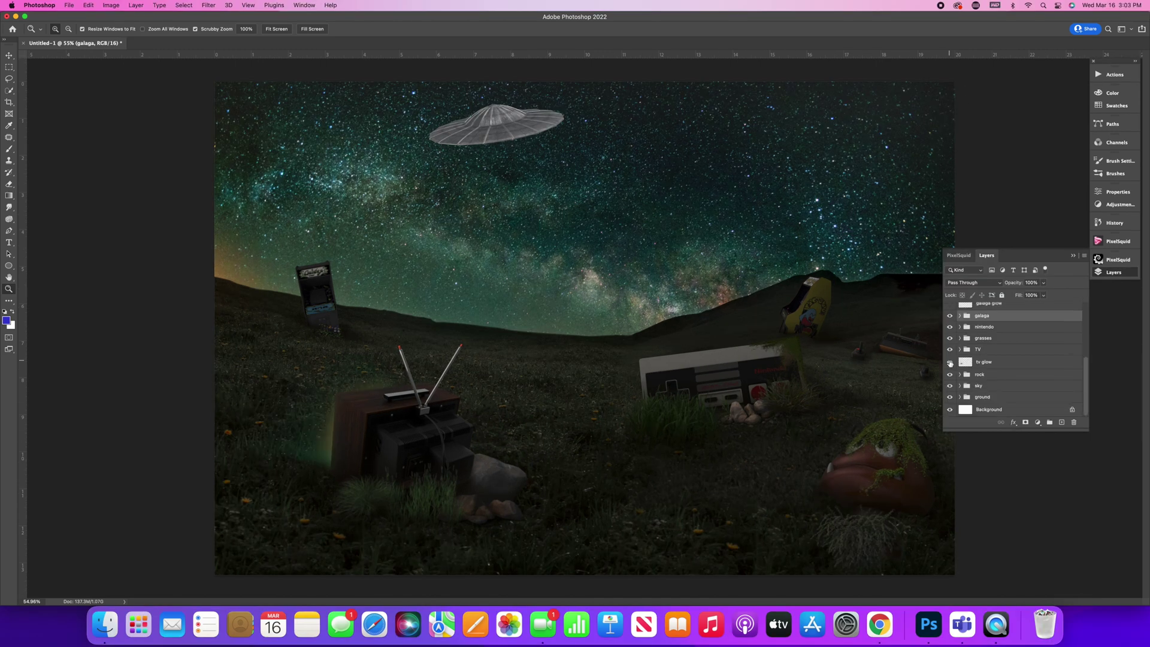
{"action": "left_click", "coordinate": [950, 348]}
{"action": "left_click", "coordinate": [949, 334]}
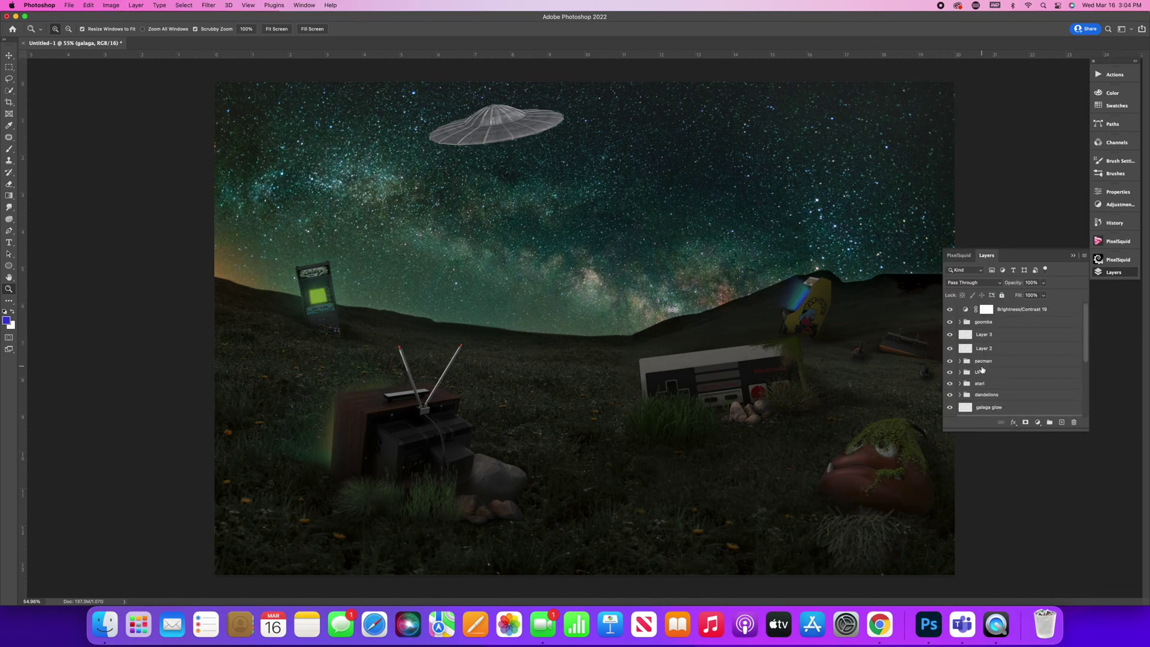
Name the shading layer in the UFO group and shade the craft with a soft black brush at 12% opacity.
{"action": "left_click", "coordinate": [959, 372]}
{"action": "double_click", "coordinate": [997, 385]}
{"action": "key", "text": "Return"}
{"action": "left_click", "coordinate": [9, 148]}
{"action": "left_click", "coordinate": [5, 311]}
{"action": "left_click", "coordinate": [58, 28]}
{"action": "left_click", "coordinate": [205, 29]}
{"action": "left_click_drag", "start_coordinate": [207, 40], "coordinate": [170, 43]}
{"action": "key", "text": "bracketright"}
{"action": "key", "text": "bracketright"}
{"action": "key", "text": "bracketright"}
{"action": "mouse_move", "coordinate": [446, 137]}
{"action": "left_mouse_down"}
{"action": "mouse_move", "coordinate": [522, 127]}
{"action": "mouse_move", "coordinate": [525, 111]}
{"action": "left_mouse_up"}
{"action": "key", "text": "bracketleft"}
{"action": "key", "text": "bracketleft"}
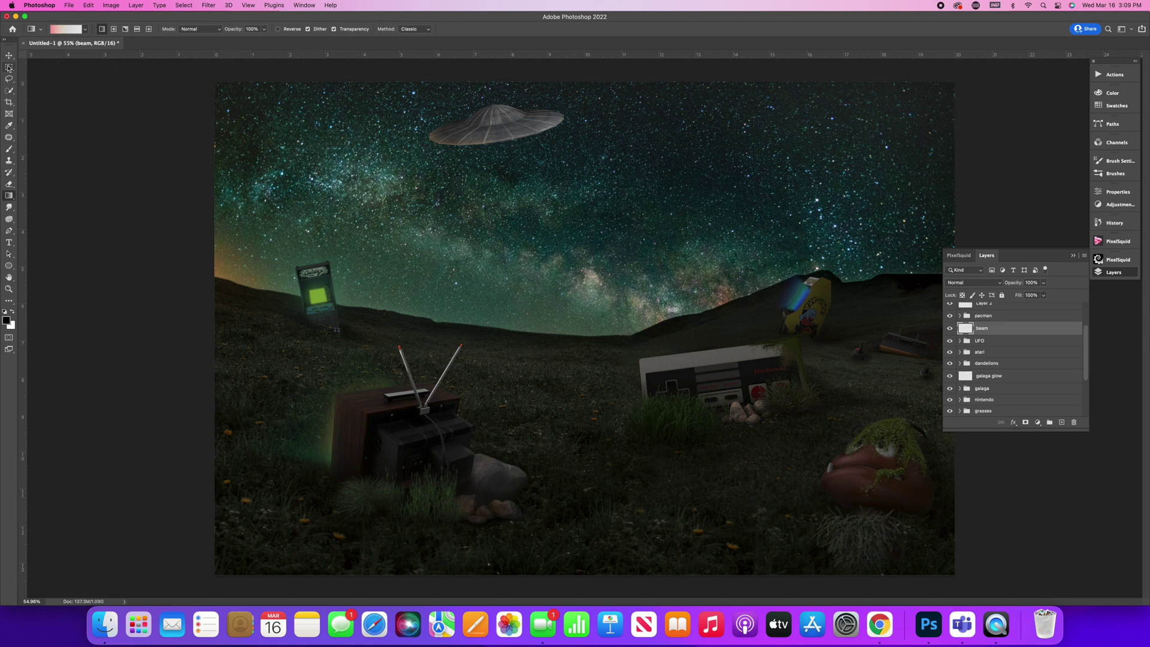
Fill a tall rectangular selection below the UFO on the beam layer with a green to yellow-green gradient.
{"action": "key", "text": "m"}
{"action": "left_click_drag", "start_coordinate": [457, 159], "coordinate": [619, 492]}
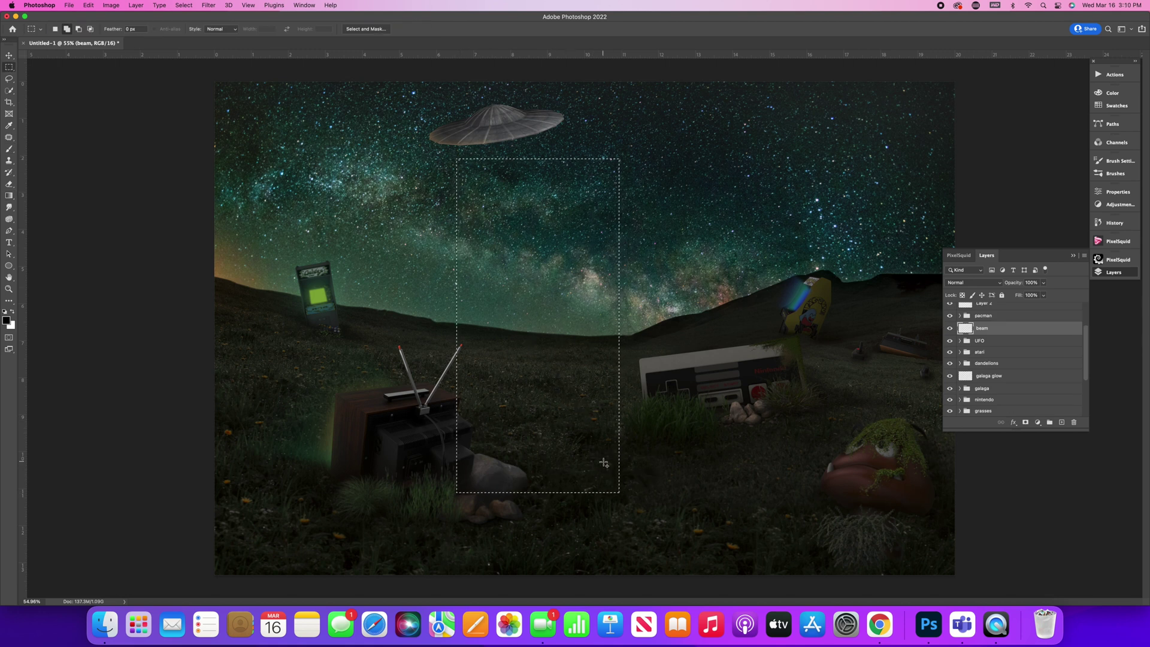
{"action": "left_click", "coordinate": [9, 195]}
{"action": "left_click", "coordinate": [71, 29]}
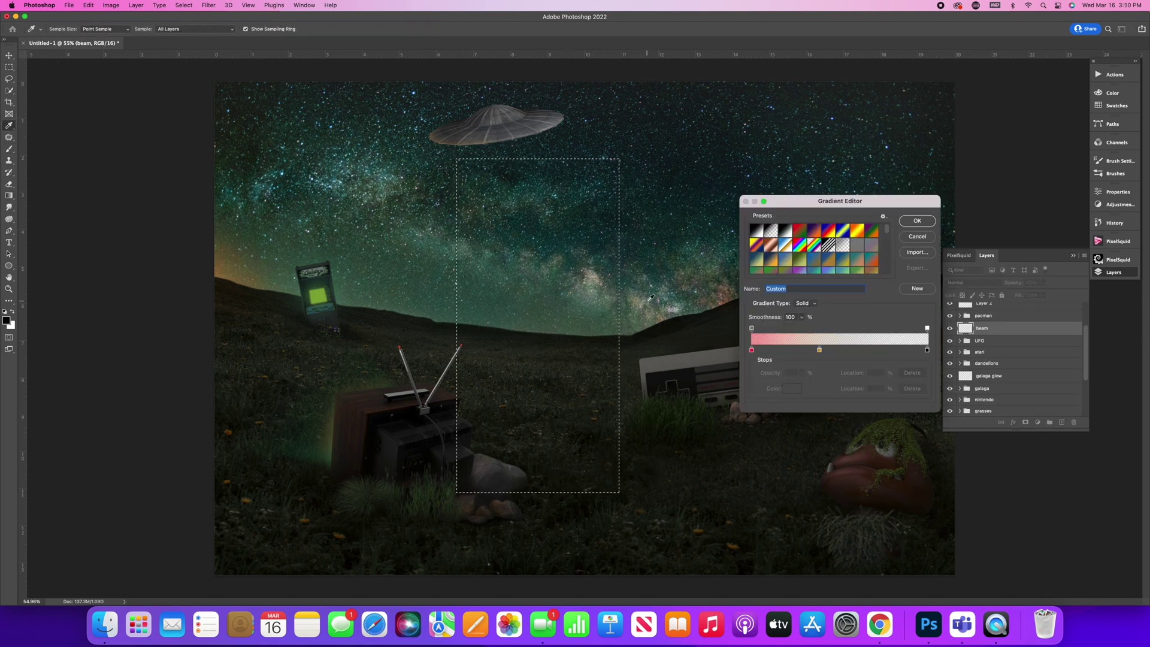
{"action": "double_click", "coordinate": [751, 350]}
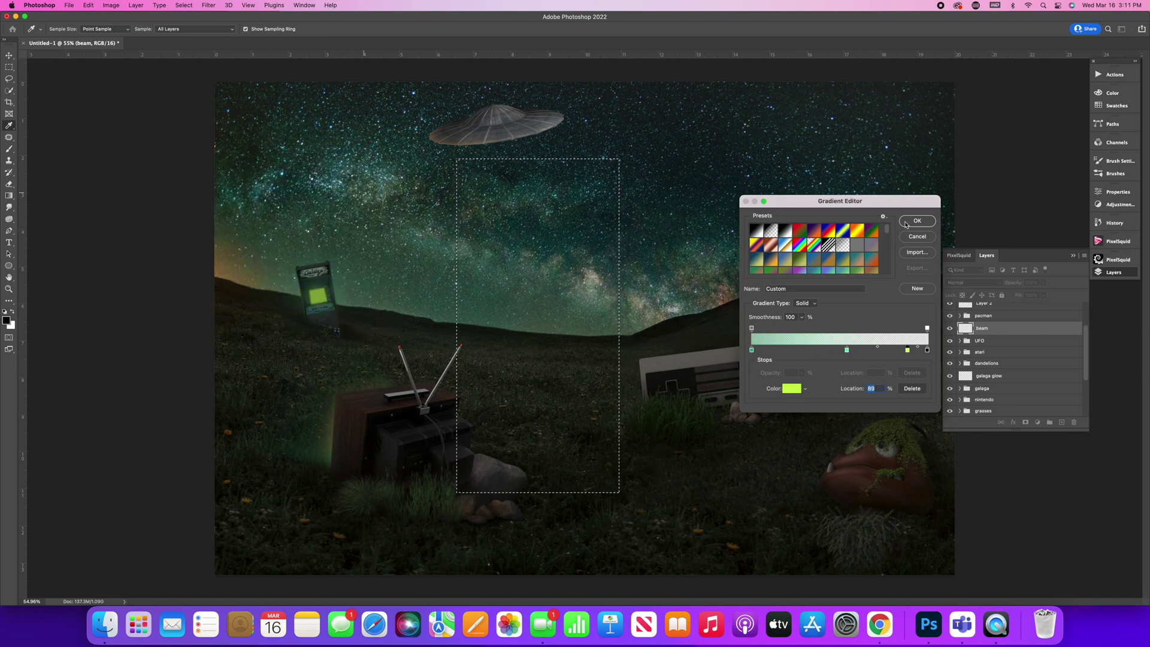
{"action": "left_click", "coordinate": [916, 220]}
{"action": "left_click_drag", "start_coordinate": [538, 593], "coordinate": [537, 159]}
Reshape the gradient rectangle into a cone that is narrow at the UFO and wide at the ground.
{"action": "key", "text": "super+t"}
{"action": "left_click_drag", "start_coordinate": [457, 160], "coordinate": [530, 158]}
{"action": "left_click_drag", "start_coordinate": [619, 492], "coordinate": [689, 484]}
{"action": "key", "text": "Return"}
Rotate the beam by about -10° and position its narrow end directly under the UFO.
{"action": "key", "text": "super+t"}
{"action": "left_click_drag", "start_coordinate": [576, 445], "coordinate": [573, 427]}
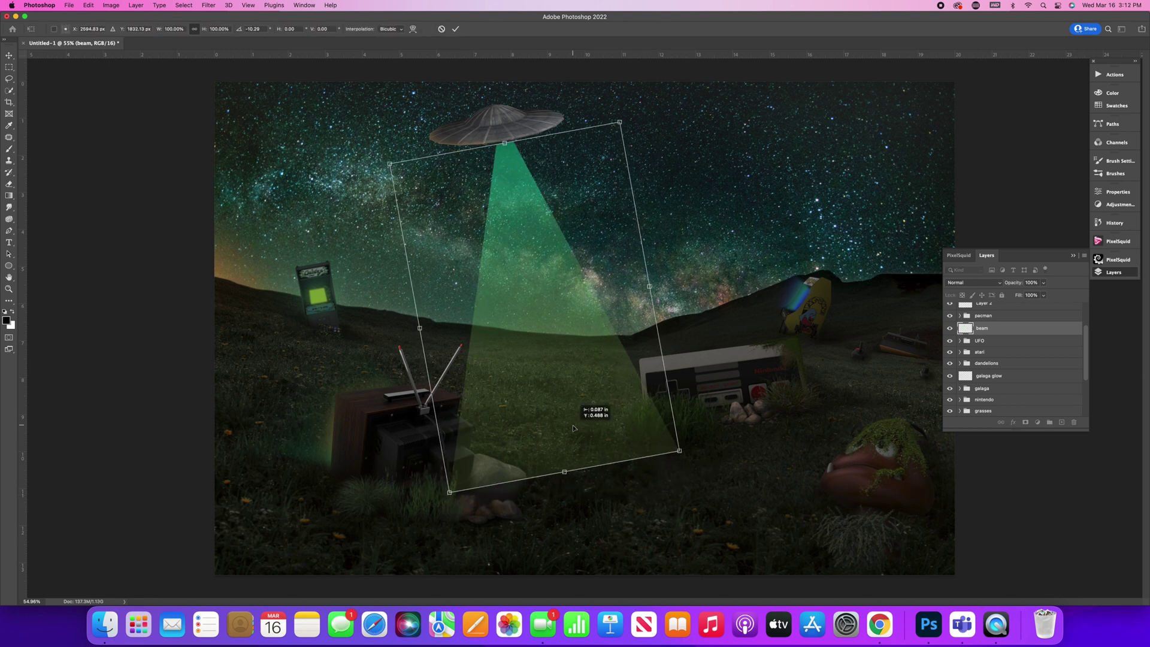
{"action": "left_click_drag", "start_coordinate": [531, 265], "coordinate": [528, 260]}
{"action": "key", "text": "Return"}
Move the beam layer below the UFO group and scale it to about 75% width and 76% height.
{"action": "left_click_drag", "start_coordinate": [1005, 335], "coordinate": [1009, 346]}
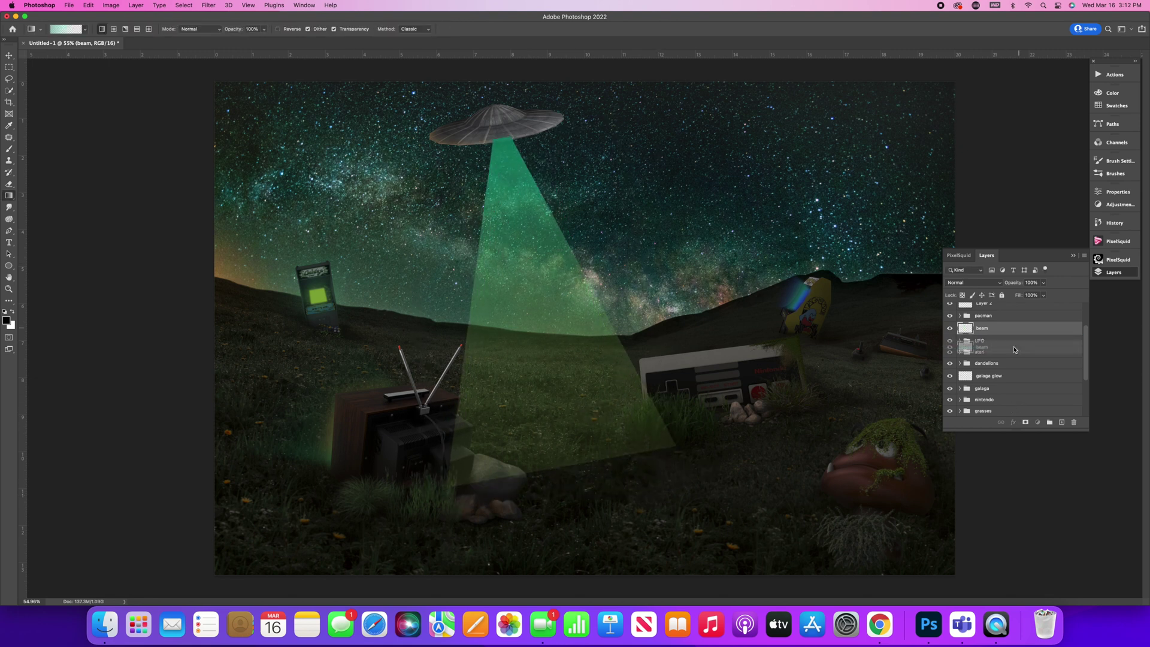
{"action": "key", "text": "super+t"}
{"action": "left_click_drag", "start_coordinate": [539, 488], "coordinate": [539, 403]}
{"action": "left_click_drag", "start_coordinate": [675, 270], "coordinate": [617, 269]}
{"action": "left_click_drag", "start_coordinate": [554, 289], "coordinate": [566, 288]}
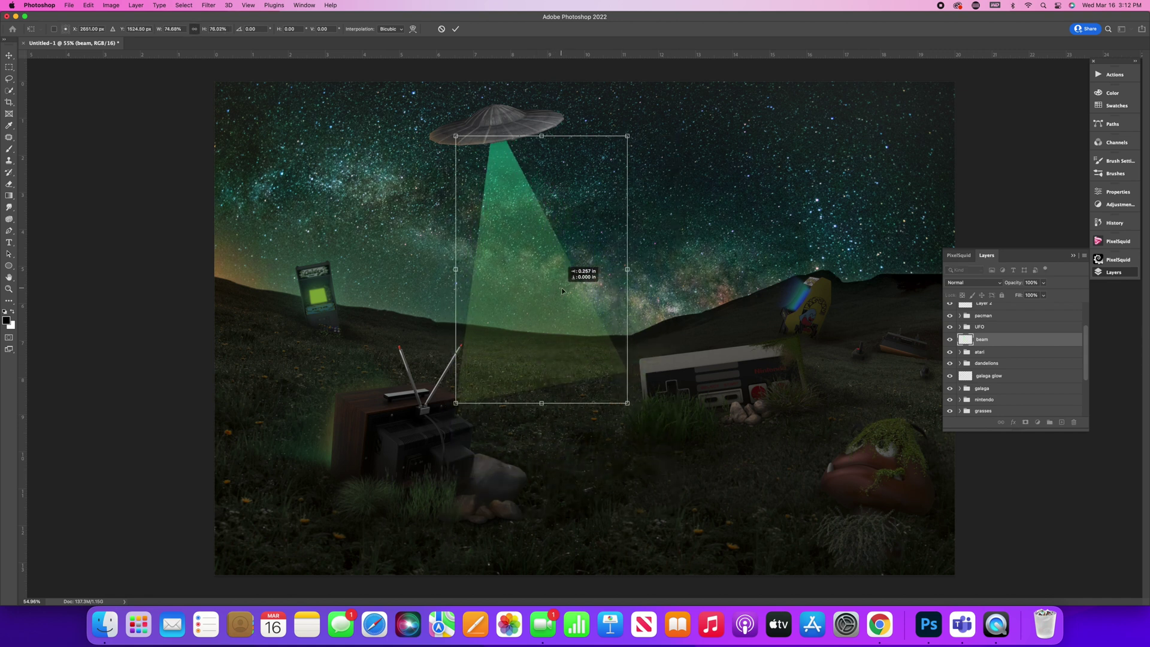
{"action": "key", "text": "Return"}
Apply a Gaussian Blur with a 13.4-pixel radius to the beam.
{"action": "left_click", "coordinate": [209, 5]}
{"action": "left_click", "coordinate": [359, 153]}
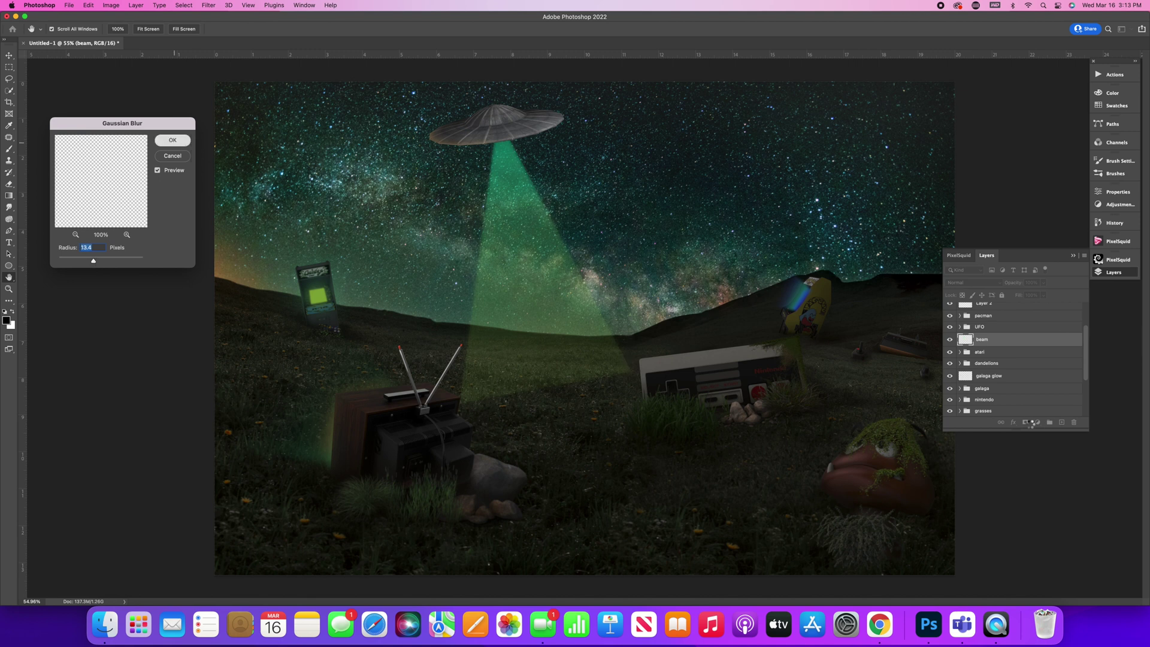
{"action": "key", "text": "Return"}
Add a mask to the beam layer and fade the beam's lower end with a black brush at 49% opacity.
{"action": "left_click", "coordinate": [1025, 422]}
{"action": "key", "text": "b"}
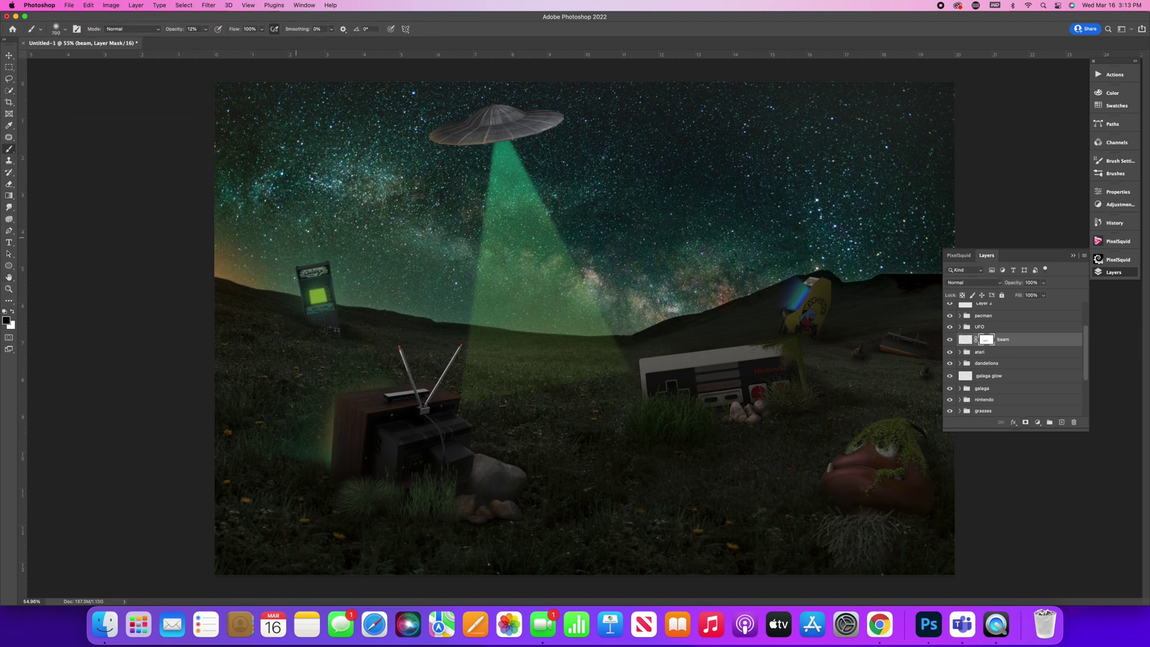
{"action": "left_click_drag", "start_coordinate": [252, 41], "coordinate": [240, 41]}
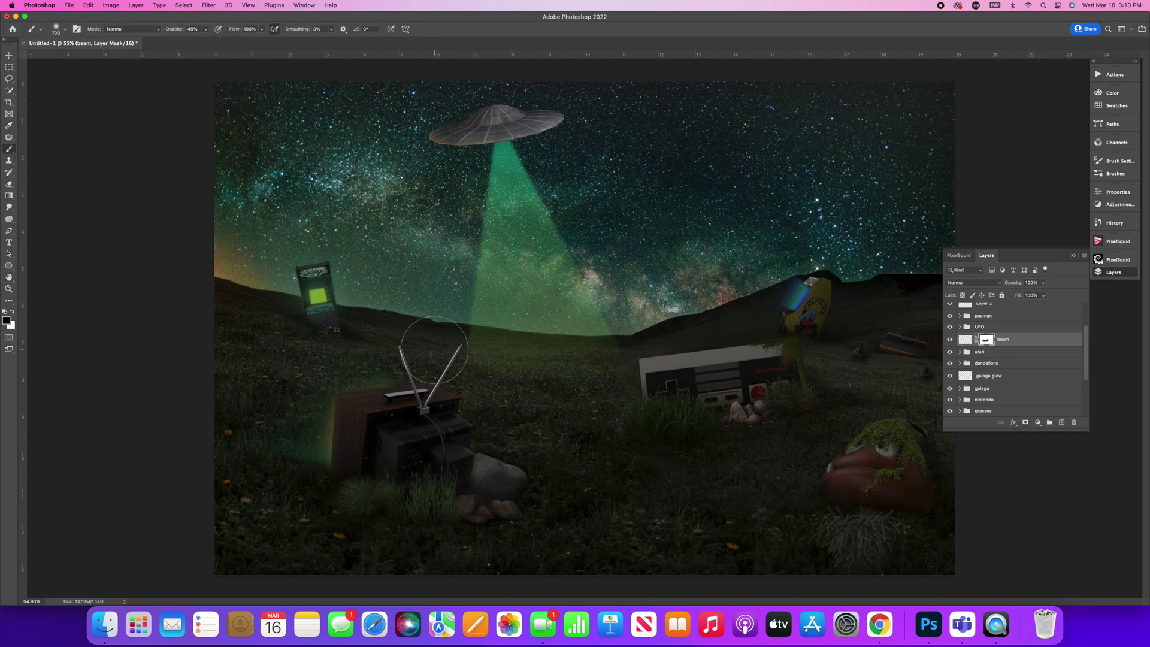
Add a new layer beneath the beam layer and select a flat ellipse on the ground at the beam's base.
{"action": "left_click", "coordinate": [1015, 341]}
{"action": "left_click", "coordinate": [1010, 353]}
{"action": "left_click", "coordinate": [1061, 422]}
{"action": "left_click", "coordinate": [9, 68]}
{"action": "left_click", "coordinate": [48, 79]}
{"action": "mouse_move", "coordinate": [613, 347]}
{"action": "left_mouse_down"}
{"action": "mouse_move", "coordinate": [462, 372]}
{"action": "mouse_move", "coordinate": [460, 382]}
{"action": "left_mouse_up"}
Fill the ground ellipse with yellow and lower the layer's opacity.
{"action": "left_click", "coordinate": [9, 196]}
{"action": "left_click", "coordinate": [50, 203]}
{"action": "left_click", "coordinate": [6, 320]}
{"action": "left_click", "coordinate": [365, 199]}
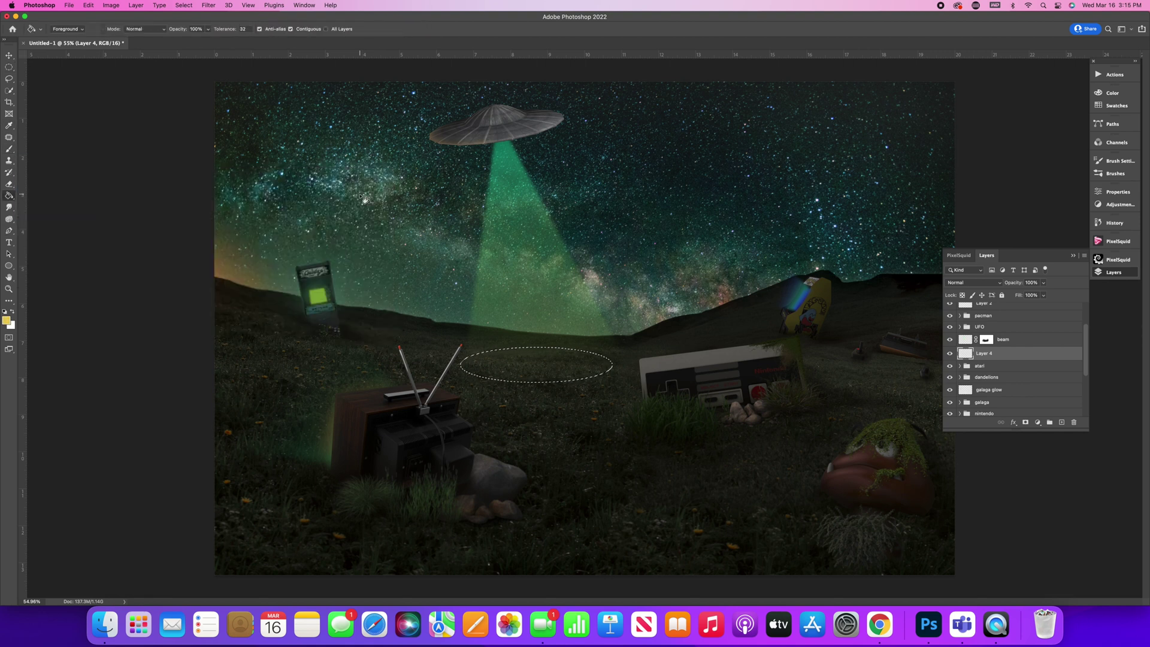
{"action": "left_click", "coordinate": [536, 364]}
{"action": "left_click", "coordinate": [1043, 282]}
{"action": "left_click_drag", "start_coordinate": [1045, 292], "coordinate": [1010, 296]}
Deselect the ellipse and apply a Gaussian Blur with a 43-pixel radius to the yellow ground glow.
{"action": "left_click", "coordinate": [184, 5]}
{"action": "left_click", "coordinate": [187, 25]}
{"action": "left_click", "coordinate": [208, 5]}
{"action": "mouse_move", "coordinate": [214, 120]}
{"action": "left_click", "coordinate": [382, 157]}
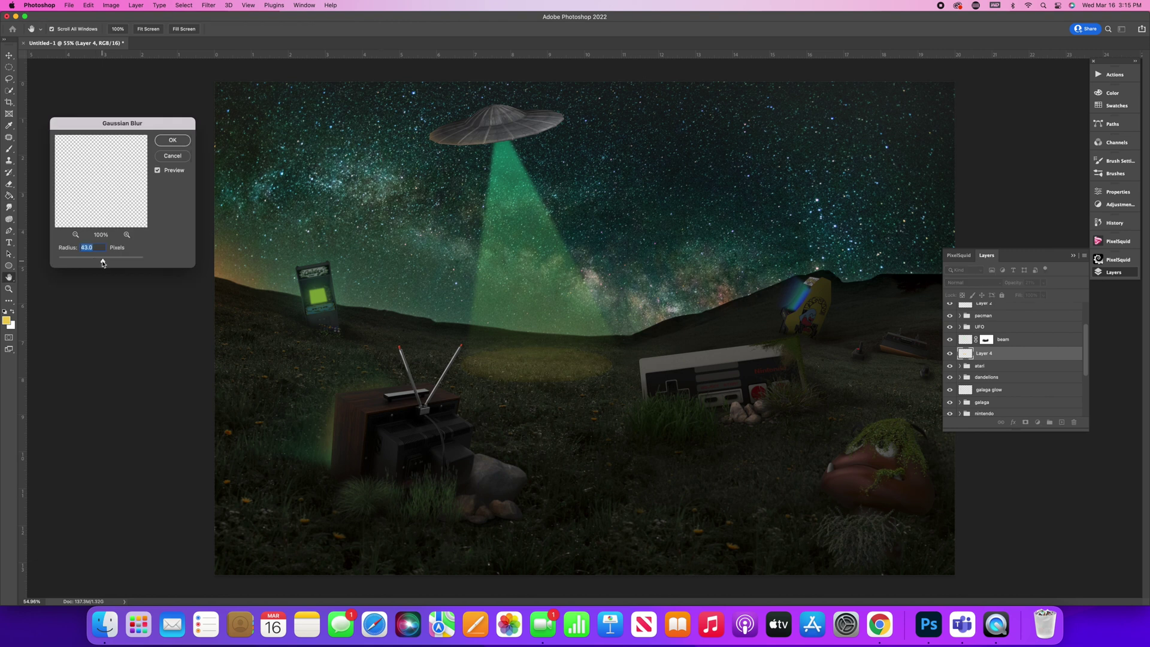
{"action": "left_click", "coordinate": [172, 140]}
Enlarge the yellow ground glow slightly beneath the beam.
{"action": "key", "text": "ctrl+t"}
{"action": "left_click_drag", "start_coordinate": [651, 400], "coordinate": [661, 408]}
{"action": "key", "text": "Return"}
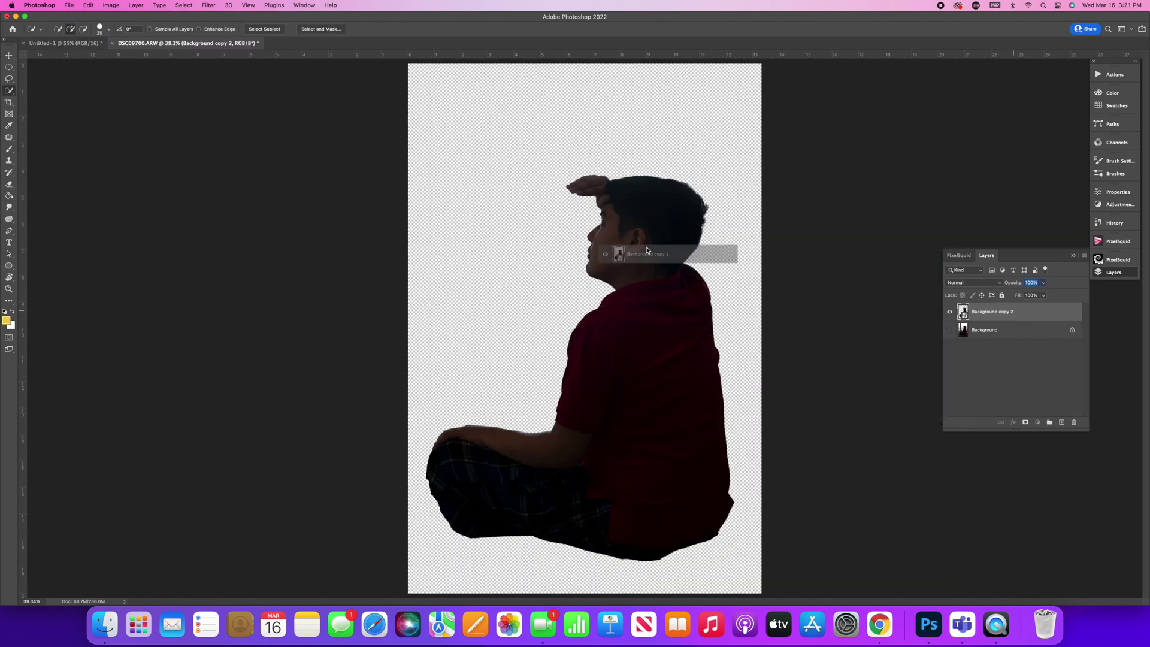
Copy the seated figure's cutout from DSC09700.ARW into Untitled-1, accept the depth difference, and shrink it onto the Nintendo controller.
{"action": "left_click_drag", "start_coordinate": [598, 251], "coordinate": [596, 217]}
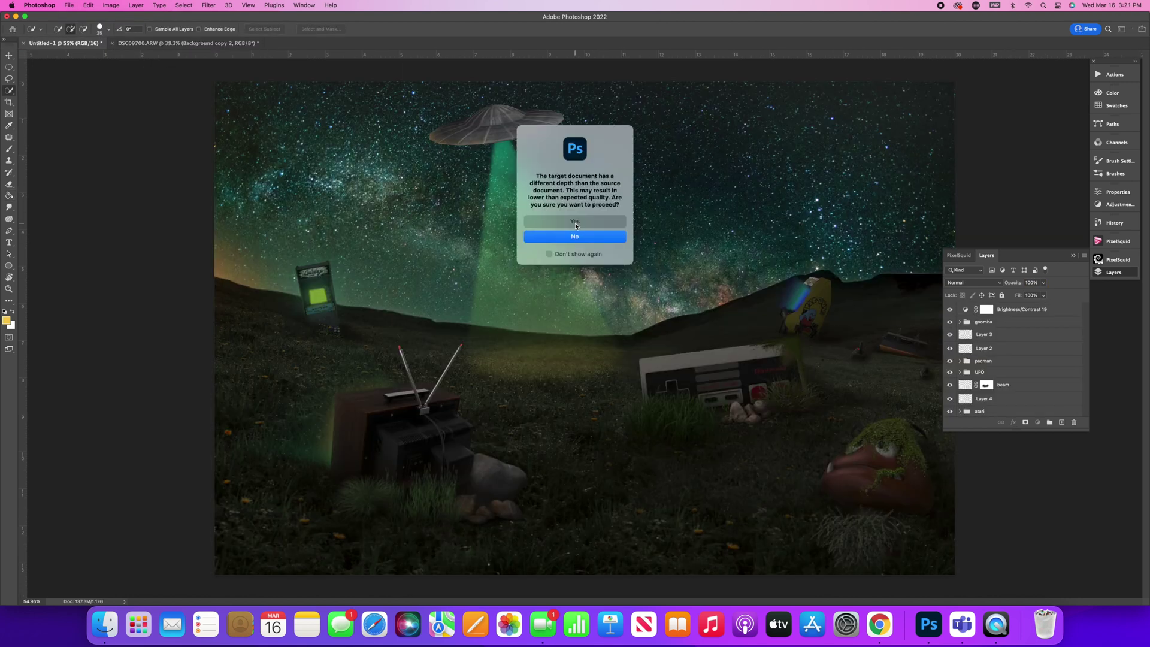
{"action": "left_click", "coordinate": [575, 223]}
{"action": "left_click_drag", "start_coordinate": [688, 270], "coordinate": [647, 372]}
{"action": "left_click_drag", "start_coordinate": [783, 108], "coordinate": [536, 418]}
{"action": "left_click_drag", "start_coordinate": [503, 531], "coordinate": [767, 254]}
{"action": "left_click_drag", "start_coordinate": [801, 142], "coordinate": [710, 284]}
{"action": "left_click_drag", "start_coordinate": [681, 346], "coordinate": [716, 328]}
{"action": "left_click_drag", "start_coordinate": [726, 259], "coordinate": [704, 287]}
{"action": "mouse_move", "coordinate": [695, 327]}
{"action": "left_mouse_down"}
{"action": "mouse_move", "coordinate": [709, 325]}
{"action": "mouse_move", "coordinate": [702, 344]}
{"action": "left_mouse_up"}
{"action": "left_click", "coordinate": [440, 28]}
Fine-tune the seated figure's size and position so it rests on the Nintendo controller's upper edge.
{"action": "key", "text": "super+t"}
{"action": "left_click_drag", "start_coordinate": [726, 362], "coordinate": [731, 354]}
{"action": "left_click_drag", "start_coordinate": [712, 277], "coordinate": [710, 280]}
{"action": "left_click_drag", "start_coordinate": [702, 320], "coordinate": [720, 319]}
{"action": "key", "text": "Return"}
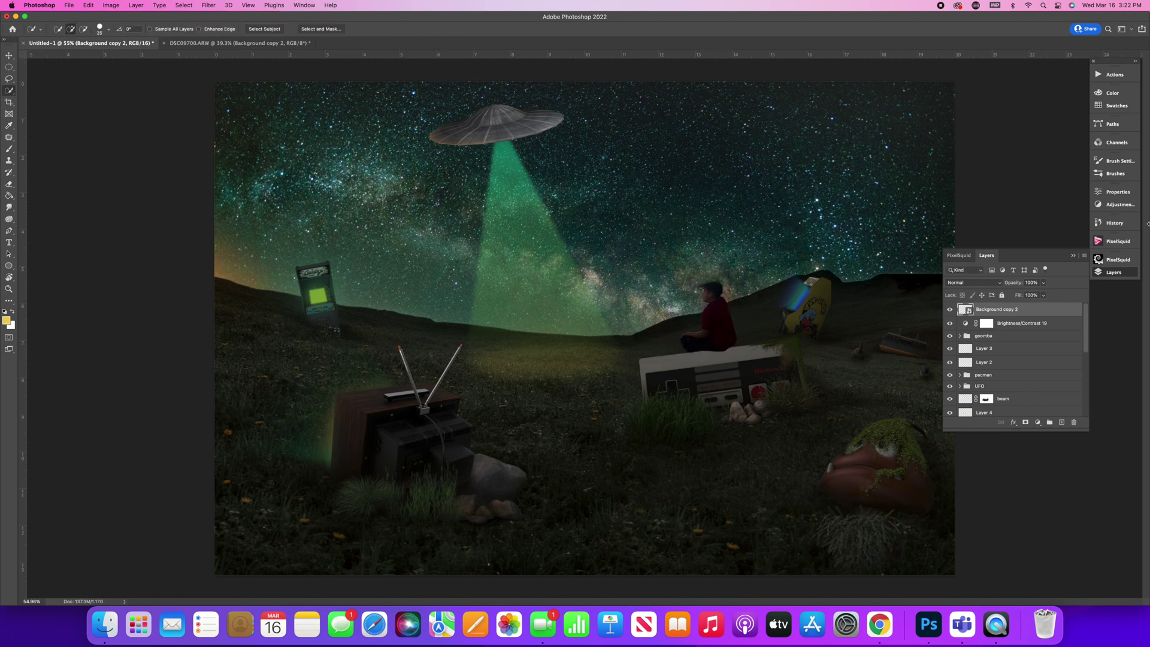
Shrink the seated figure slightly on the controller and rename its layer with the person's first name.
{"action": "key", "text": "super+t"}
{"action": "left_click_drag", "start_coordinate": [727, 280], "coordinate": [719, 293]}
{"action": "left_click", "coordinate": [439, 29]}
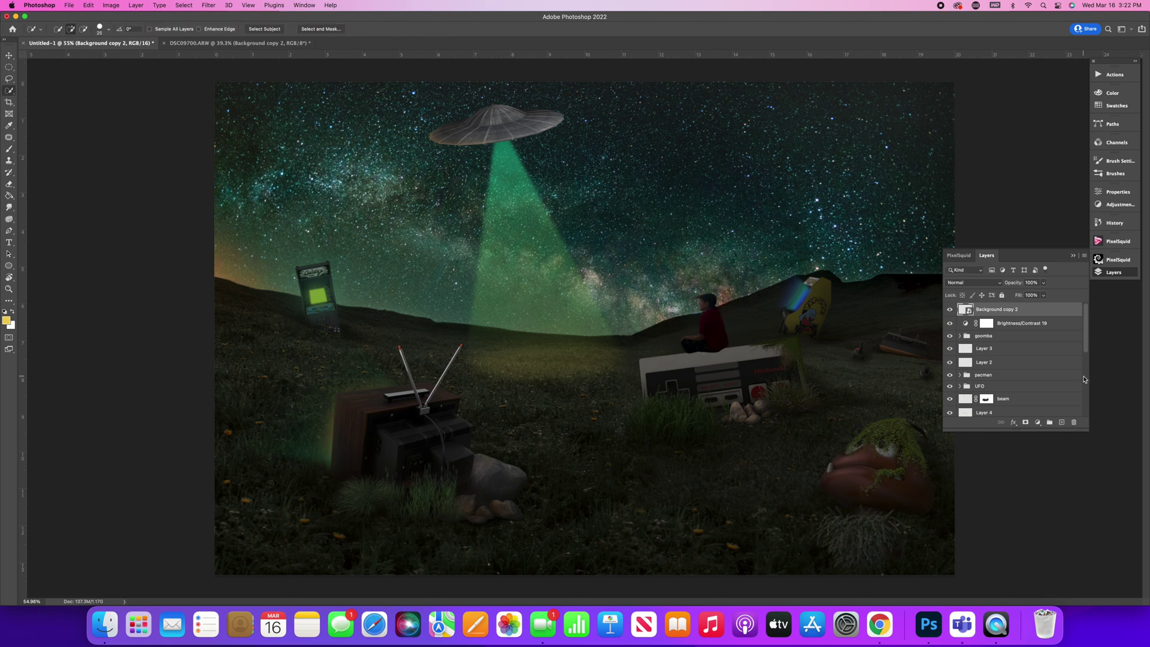
{"action": "key", "text": "z"}
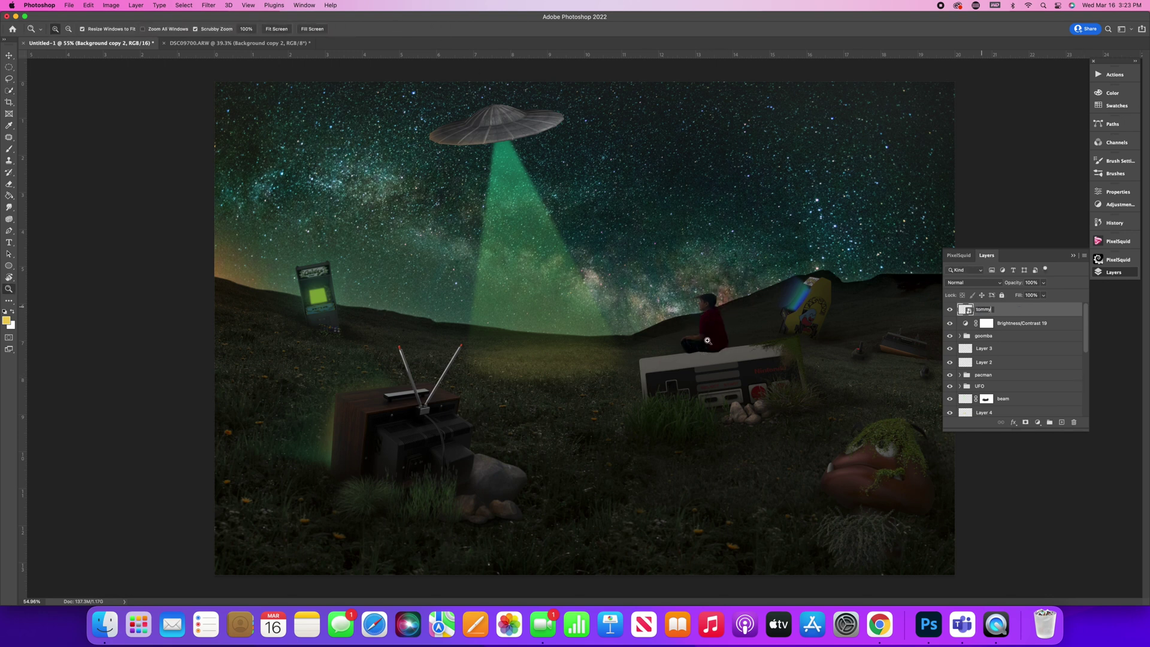
{"action": "left_click_drag", "start_coordinate": [702, 301], "coordinate": [707, 301]}
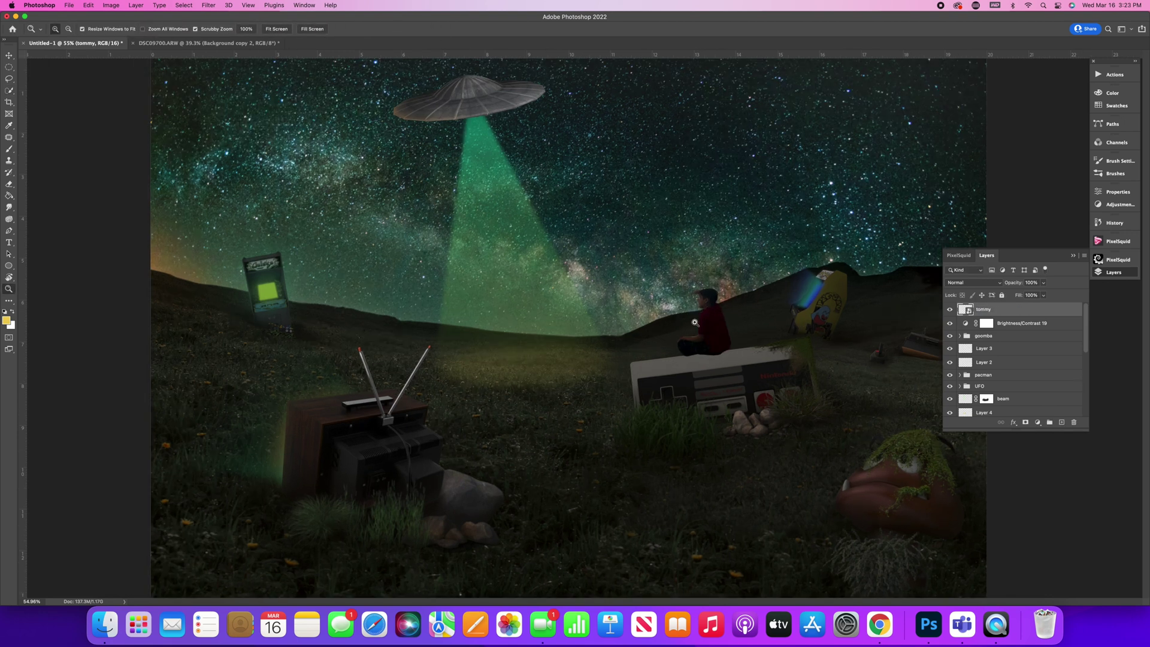
Fine-tune the seated figure's transform and nudge the figure into place on the Nintendo controller's upper edge.
{"action": "left_click_drag", "start_coordinate": [701, 316], "coordinate": [923, 334]}
{"action": "key", "text": "super+t"}
{"action": "left_click_drag", "start_coordinate": [860, 506], "coordinate": [849, 518]}
{"action": "mouse_move", "coordinate": [763, 485]}
{"action": "left_mouse_down"}
{"action": "mouse_move", "coordinate": [759, 470]}
{"action": "mouse_move", "coordinate": [758, 487]}
{"action": "left_mouse_up"}
{"action": "left_click", "coordinate": [441, 29]}
Add a layer mask to the seated figure and mask its lower edge along the controller with a black brush at 100% opacity.
{"action": "left_click", "coordinate": [1024, 422]}
{"action": "left_click", "coordinate": [9, 149]}
{"action": "key", "text": "bracketright"}
{"action": "key", "text": "bracketright"}
{"action": "key", "text": "bracketright"}
{"action": "key", "text": "bracketright"}
{"action": "left_click", "coordinate": [114, 28]}
{"action": "left_click", "coordinate": [66, 32]}
{"action": "left_click", "coordinate": [65, 30]}
{"action": "left_click_drag", "start_coordinate": [50, 77], "coordinate": [95, 76]}
{"action": "left_click", "coordinate": [205, 29]}
{"action": "left_click_drag", "start_coordinate": [206, 40], "coordinate": [232, 40]}
{"action": "key", "text": "bracketleft"}
{"action": "key", "text": "bracketleft"}
{"action": "key", "text": "bracketleft"}
{"action": "left_click_drag", "start_coordinate": [834, 488], "coordinate": [746, 508]}
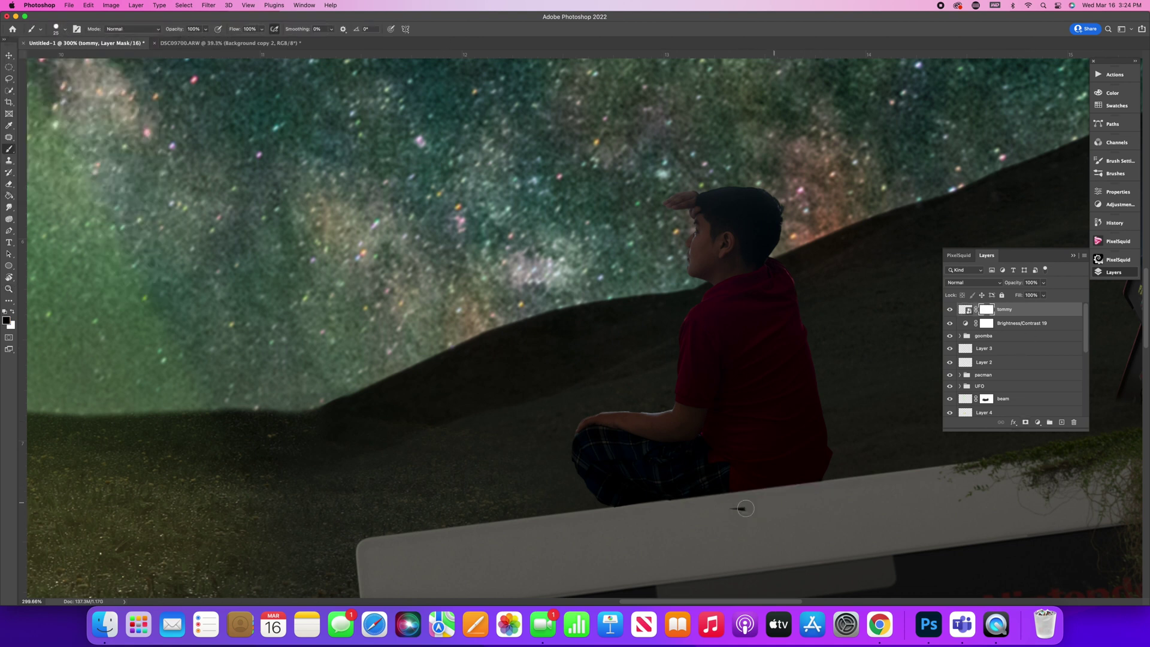
Add a Color Balance adjustment clipped to the seated figure and shift its midtones slightly toward cyan.
{"action": "left_click", "coordinate": [9, 289]}
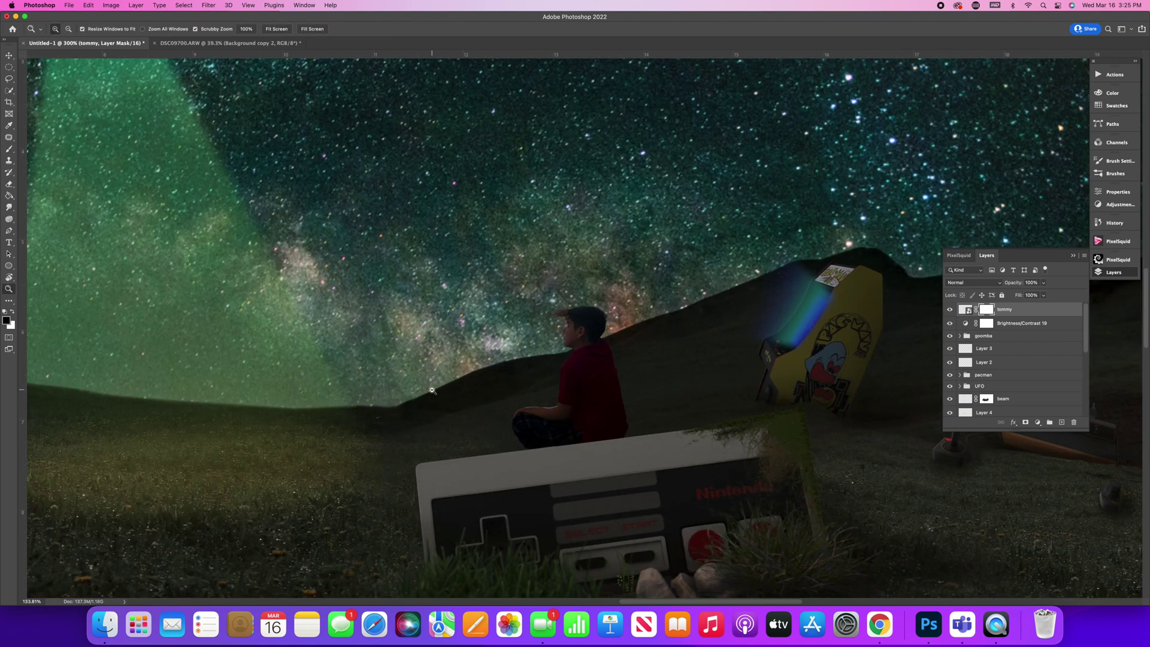
{"action": "left_click_drag", "start_coordinate": [813, 415], "coordinate": [707, 416]}
{"action": "left_click", "coordinate": [1038, 422]}
{"action": "left_click", "coordinate": [1054, 514]}
{"action": "left_click", "coordinate": [1113, 272]}
{"action": "left_click", "coordinate": [1084, 256]}
{"action": "left_click", "coordinate": [1006, 493]}
{"action": "left_click_drag", "start_coordinate": [760, 355], "coordinate": [1015, 238]}
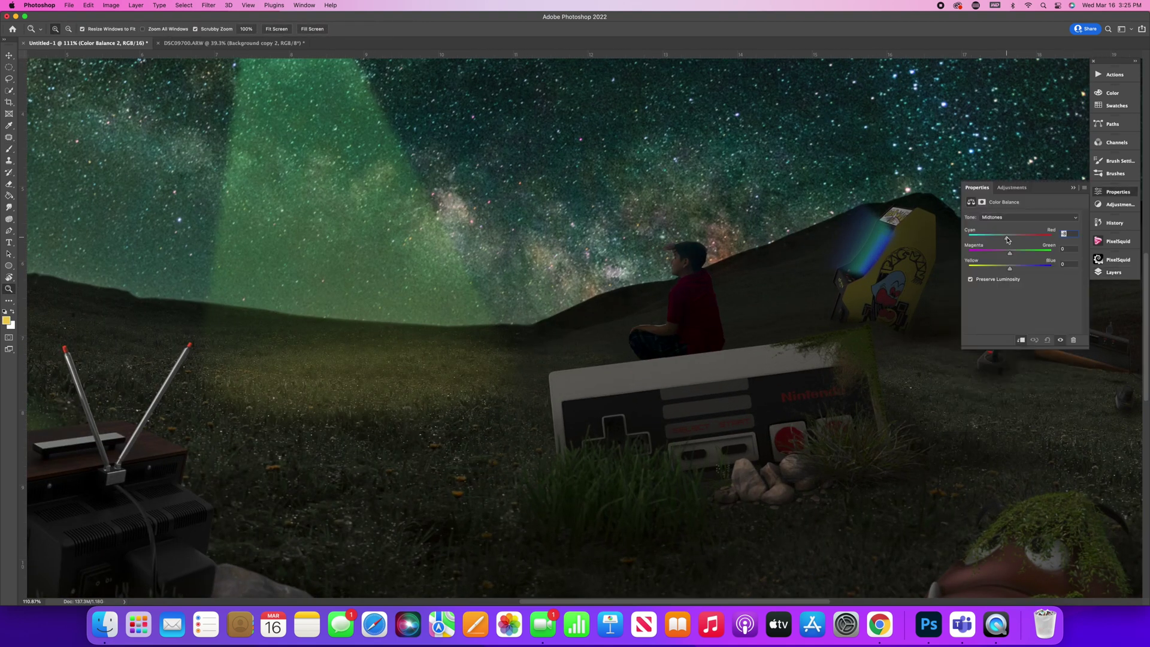
Paint green rim light on the beam-facing side of the seated figure on the clipped Layer 5.
{"action": "left_click", "coordinate": [284, 30]}
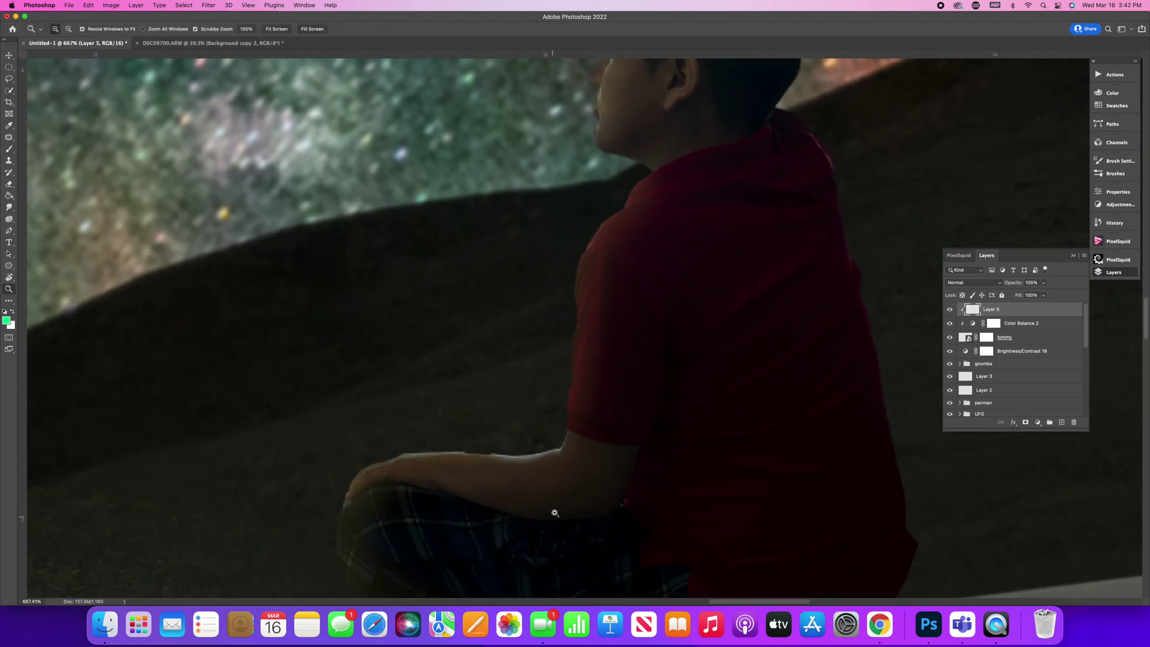
{"action": "scroll", "coordinate": [554, 514], "scroll_direction": "down", "scroll_amount": 1}
{"action": "key", "text": "b"}
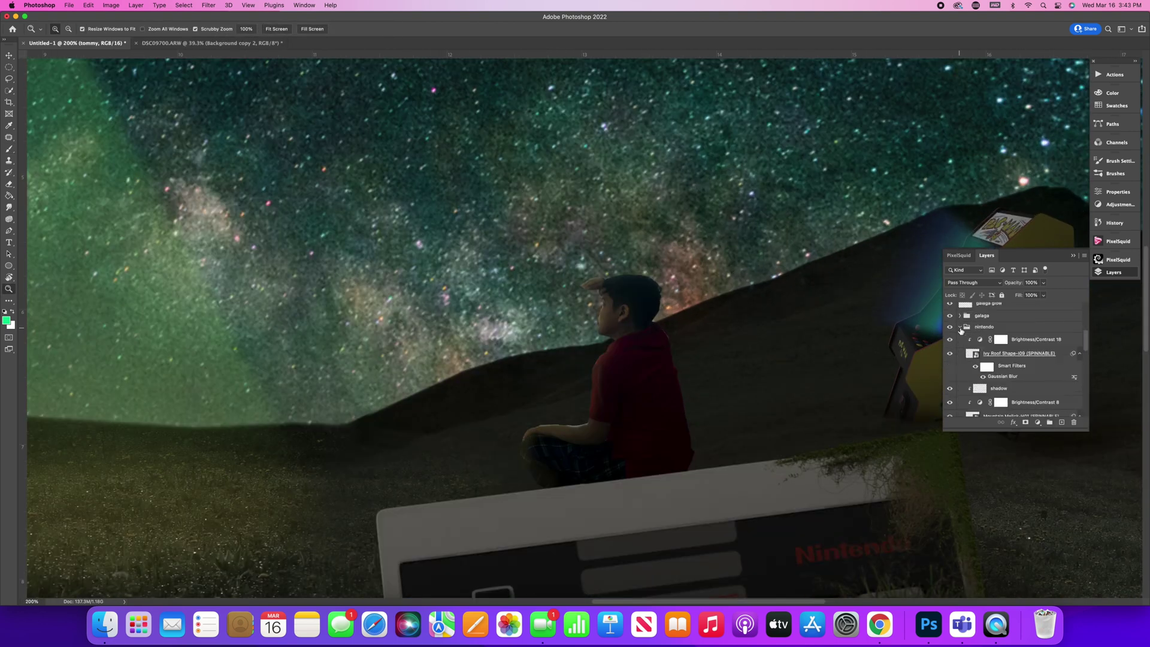
Paint a faint green light on the controller's upper-left edge using the clipped Layer 1 in the nintendo group.
{"action": "scroll", "coordinate": [1032, 381], "scroll_direction": "down", "scroll_amount": 3}
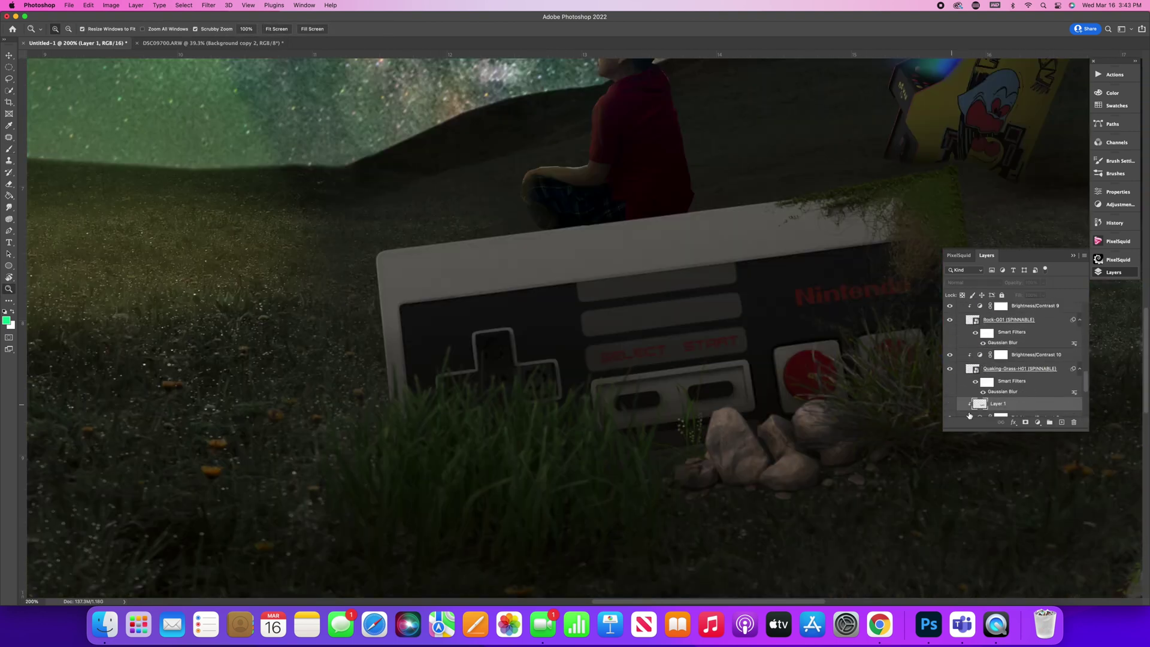
{"action": "left_click", "coordinate": [950, 404]}
{"action": "left_click_drag", "start_coordinate": [1085, 384], "coordinate": [1086, 390]}
{"action": "key", "text": "b"}
{"action": "left_click", "coordinate": [6, 320]}
{"action": "left_click", "coordinate": [361, 189]}
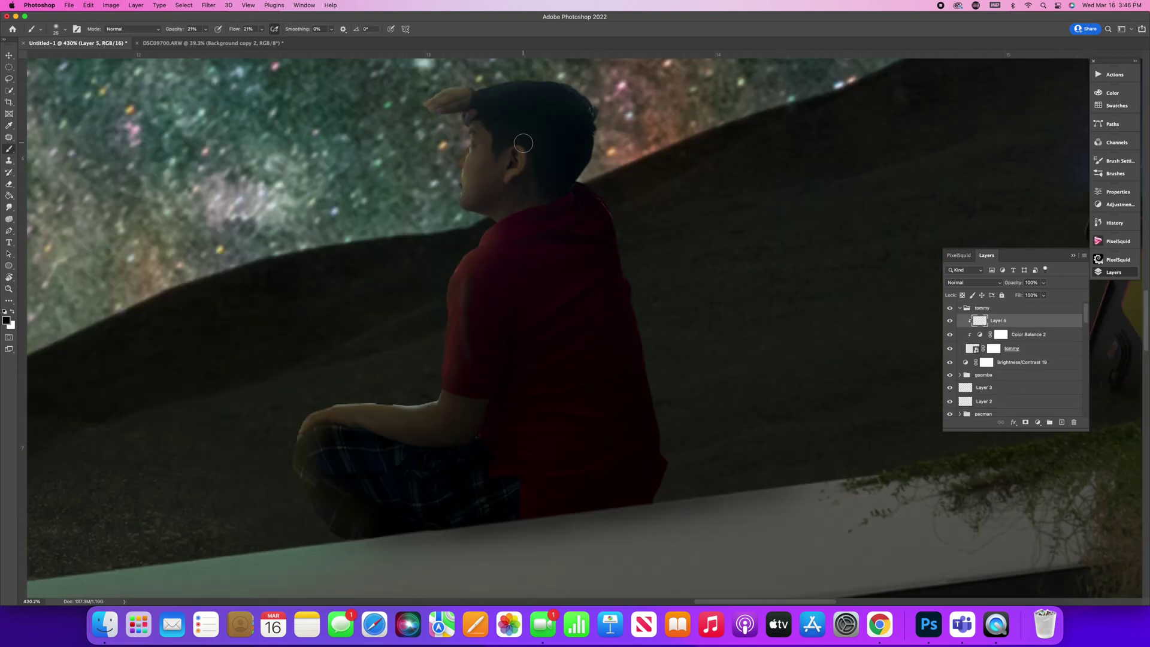
Shade the seated figure's lower shirt and crossed legs with black on Layer 5, and switch the brush to white with adjusted opacity.
{"action": "scroll", "coordinate": [714, 262], "scroll_direction": "down", "scroll_amount": 5}
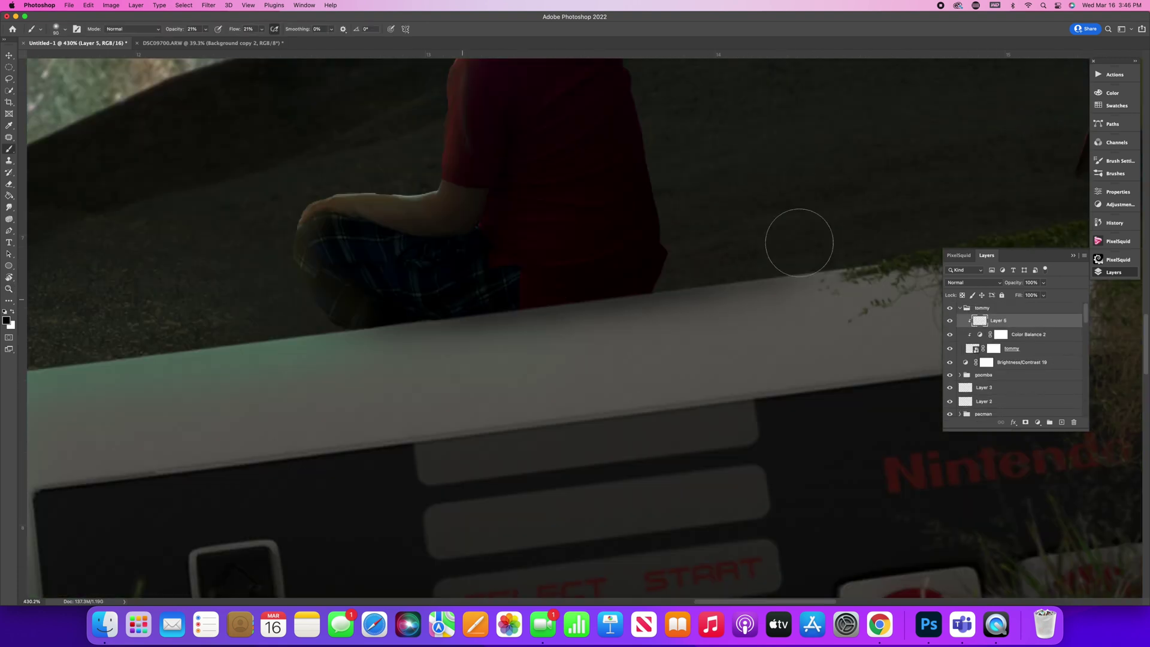
{"action": "left_click_drag", "start_coordinate": [548, 293], "coordinate": [467, 293]}
{"action": "left_click_drag", "start_coordinate": [532, 258], "coordinate": [635, 259]}
{"action": "key", "text": "x"}
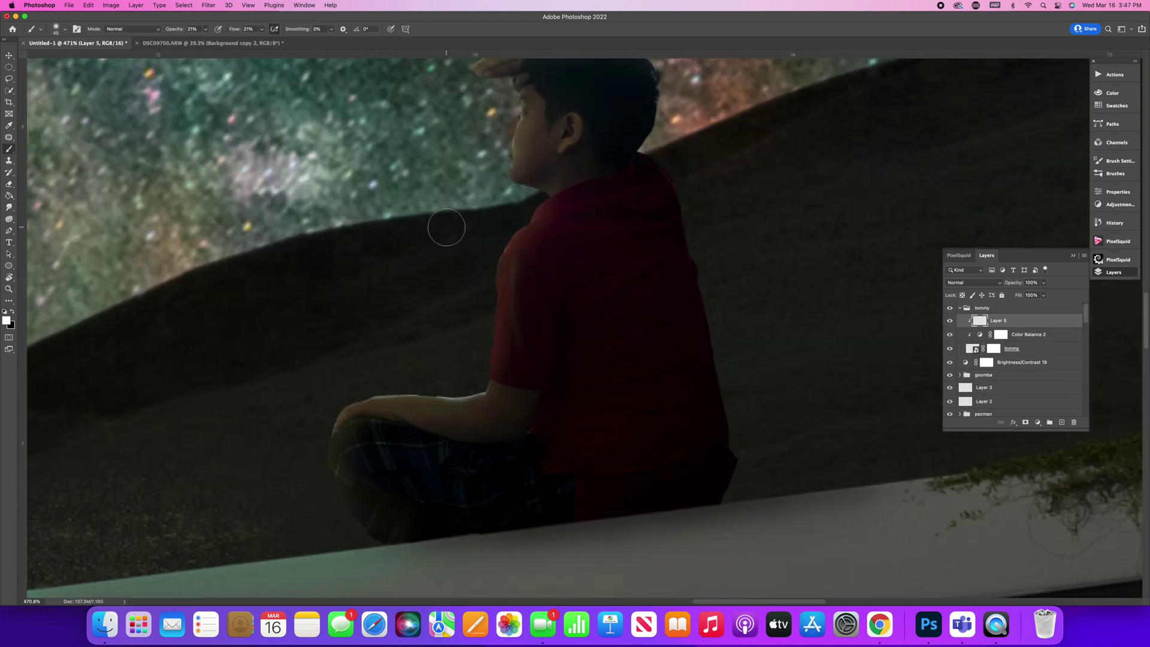
{"action": "left_click", "coordinate": [65, 28]}
{"action": "left_click", "coordinate": [206, 29]}
{"action": "left_click_drag", "start_coordinate": [205, 39], "coordinate": [201, 39]}
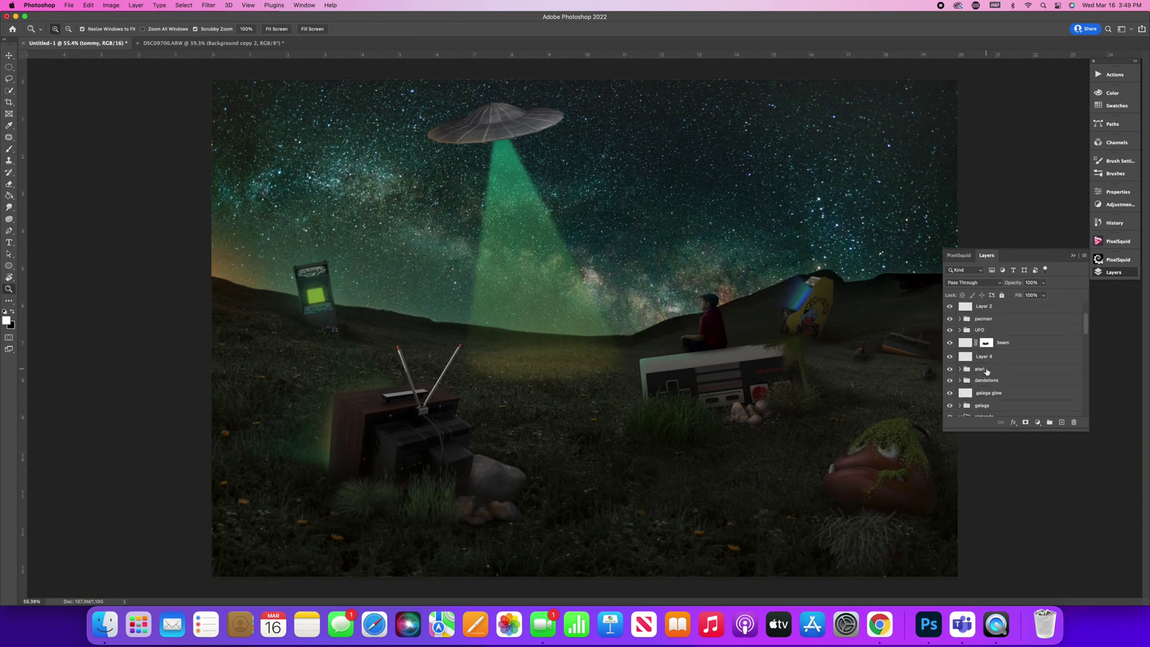
Search the PixelSquid library for "super mario" and browse the result pages.
{"action": "left_click", "coordinate": [1117, 241]}
{"action": "type", "text": "super mario"}
{"action": "key", "text": "Return"}
{"action": "left_click", "coordinate": [1039, 480]}
{"action": "left_click", "coordinate": [1039, 481]}
{"action": "left_click", "coordinate": [1039, 480]}
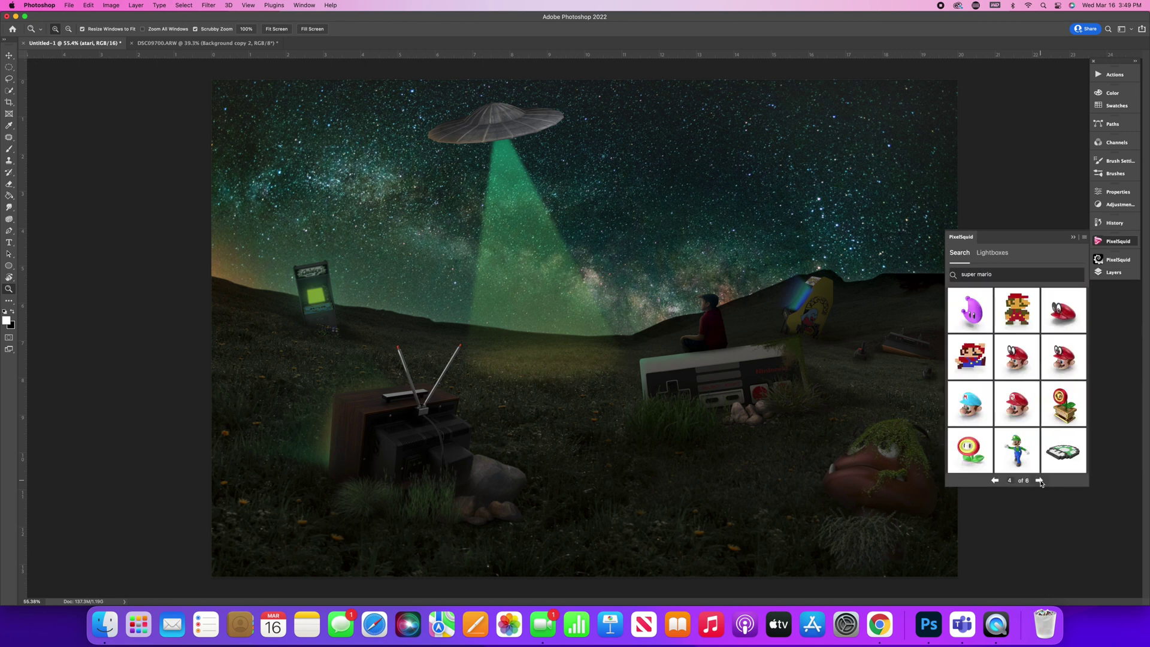
{"action": "left_click", "coordinate": [1039, 481]}
Search the PixelSquid library for "video game" and look through the result pages for a suitable object.
{"action": "triple_click", "coordinate": [995, 277]}
{"action": "type", "text": "video game"}
{"action": "key", "text": "Return"}
{"action": "left_click", "coordinate": [1039, 480]}
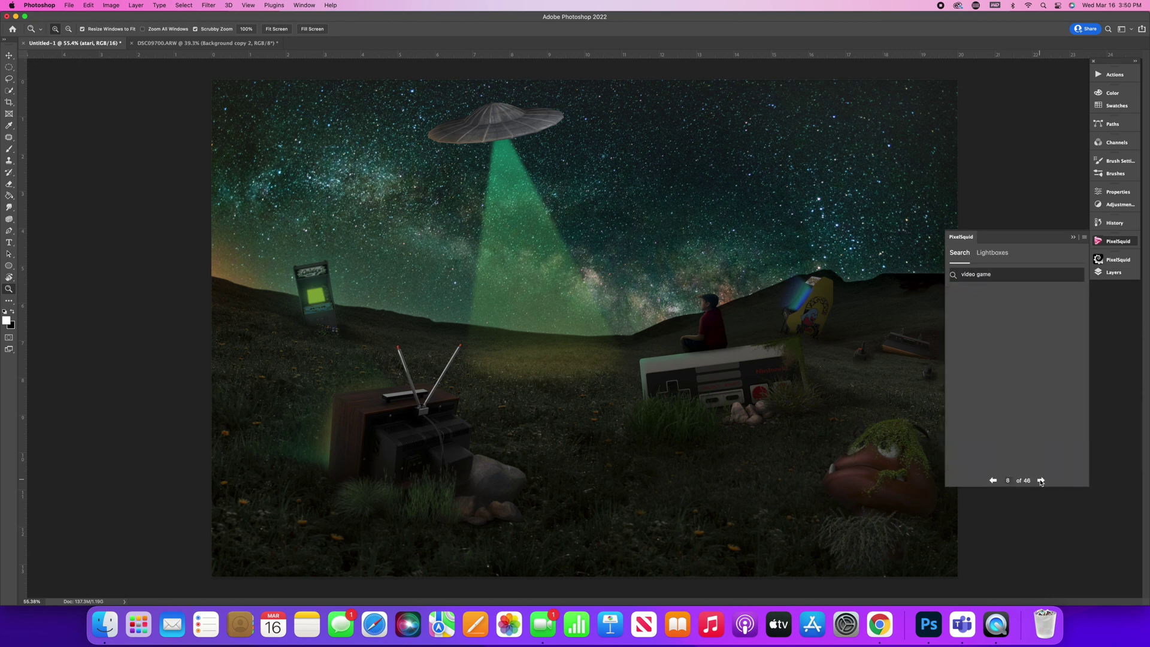
{"action": "left_click", "coordinate": [1041, 481]}
{"action": "left_click", "coordinate": [1040, 480]}
{"action": "left_click", "coordinate": [1040, 481]}
{"action": "left_click", "coordinate": [1041, 480]}
{"action": "left_click", "coordinate": [1040, 480]}
{"action": "left_click", "coordinate": [1041, 481]}
{"action": "left_click", "coordinate": [1040, 481]}
{"action": "left_click", "coordinate": [1040, 480]}
{"action": "left_click", "coordinate": [1040, 481]}
{"action": "left_click", "coordinate": [1041, 481]}
{"action": "left_click", "coordinate": [1041, 480]}
{"action": "left_click", "coordinate": [1041, 480]}
{"action": "left_click", "coordinate": [1041, 481]}
{"action": "left_click", "coordinate": [1041, 481]}
{"action": "left_click", "coordinate": [1041, 481]}
{"action": "left_click", "coordinate": [1041, 480]}
{"action": "left_click", "coordinate": [1040, 481]}
{"action": "left_click", "coordinate": [1040, 481]}
{"action": "left_click", "coordinate": [1041, 480]}
{"action": "left_click", "coordinate": [1040, 481]}
{"action": "left_click", "coordinate": [1041, 481]}
{"action": "left_click", "coordinate": [1040, 481]}
{"action": "left_click", "coordinate": [1041, 481]}
{"action": "left_click", "coordinate": [1041, 481]}
{"action": "left_click", "coordinate": [1041, 481]}
{"action": "left_click", "coordinate": [1040, 480]}
{"action": "left_click", "coordinate": [1041, 481]}
{"action": "left_click", "coordinate": [1040, 480]}
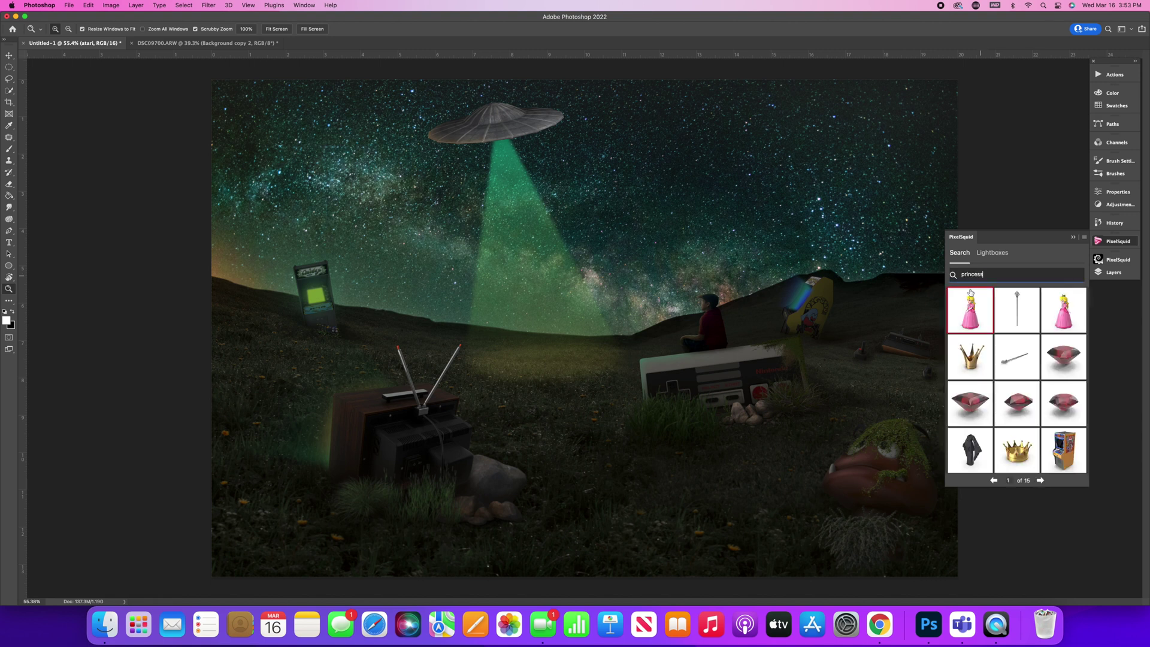
Try the princess model from the PixelSquid library and rotate it to a suitable angle.
{"action": "triple_click", "coordinate": [1011, 274]}
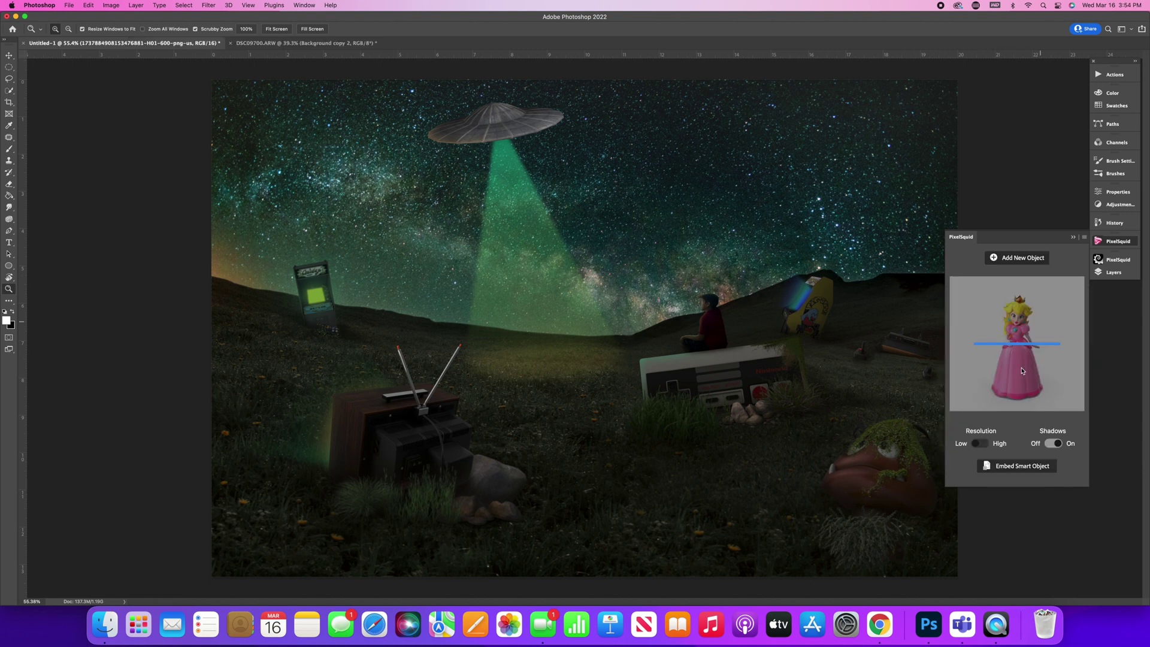
{"action": "mouse_move", "coordinate": [1021, 370]}
{"action": "left_mouse_down"}
{"action": "mouse_move", "coordinate": [1019, 329]}
{"action": "mouse_move", "coordinate": [1018, 372]}
{"action": "left_mouse_up"}
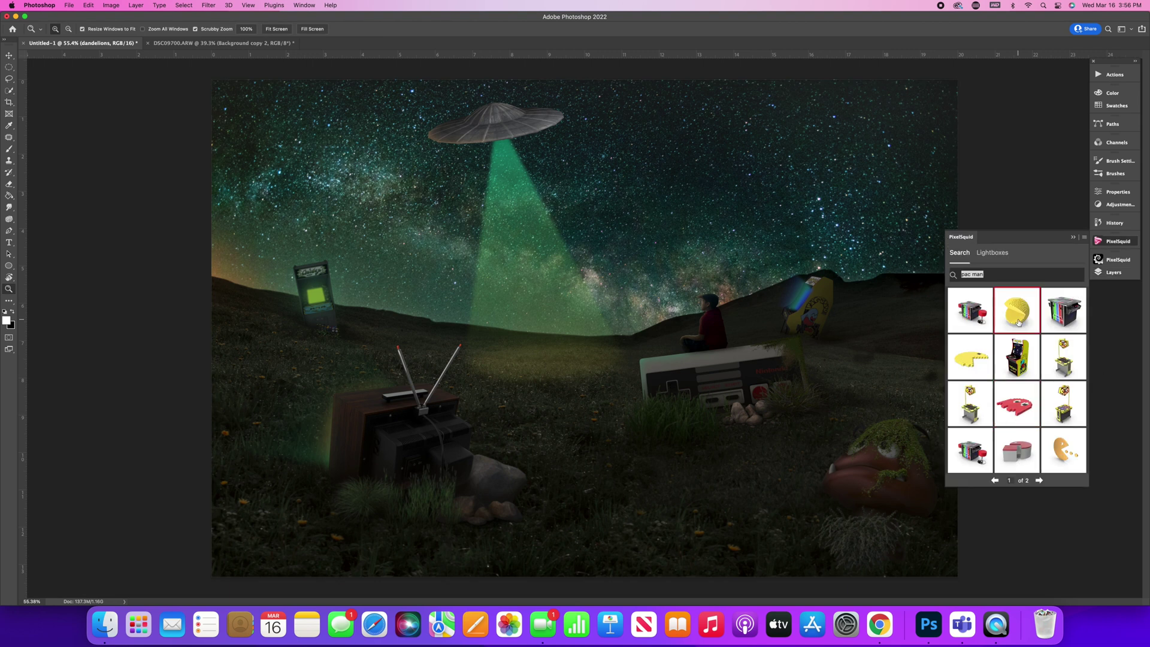
Place the pixelated Pac-Man model from the PixelSquid library in the UFO beam and rotate it to a suitable angle.
{"action": "left_click", "coordinate": [1018, 322]}
{"action": "left_click_drag", "start_coordinate": [1051, 344], "coordinate": [1049, 423]}
{"action": "left_click", "coordinate": [1117, 272]}
Clip a Brightness/Contrast adjustment to the Pac-Man model to blend it with the beam.
{"action": "left_click", "coordinate": [1003, 374]}
{"action": "left_click", "coordinate": [1037, 423]}
{"action": "left_click", "coordinate": [1060, 456]}
{"action": "mouse_move", "coordinate": [1021, 242]}
{"action": "left_mouse_down"}
{"action": "mouse_move", "coordinate": [995, 243]}
{"action": "mouse_move", "coordinate": [1032, 262]}
{"action": "left_mouse_up"}
{"action": "left_click", "coordinate": [1021, 340]}
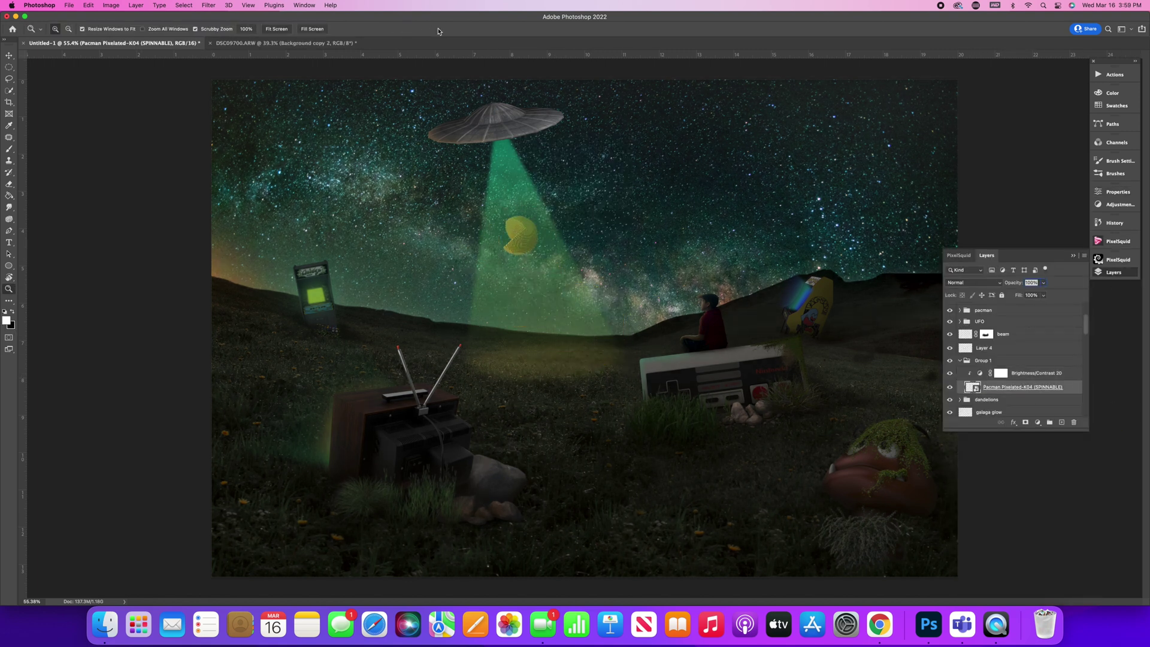
Add a clipped layer above Pac-Man's Brightness/Contrast adjustment and paint faint green beam light on the model.
{"action": "left_click", "coordinate": [1044, 375]}
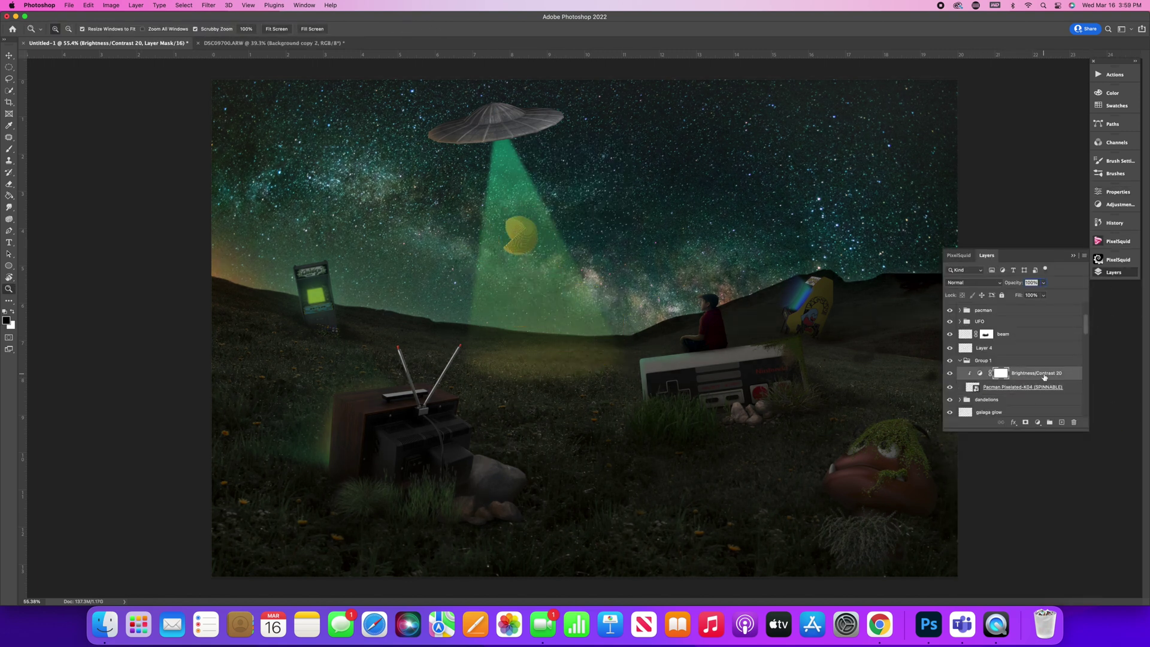
{"action": "left_click", "coordinate": [1062, 422]}
{"action": "key", "text": "alt+super+g"}
{"action": "mouse_move", "coordinate": [515, 239]}
{"action": "left_mouse_down"}
{"action": "mouse_move", "coordinate": [538, 247]}
{"action": "mouse_move", "coordinate": [590, 323]}
{"action": "mouse_move", "coordinate": [614, 317]}
{"action": "left_mouse_up"}
{"action": "key", "text": "b"}
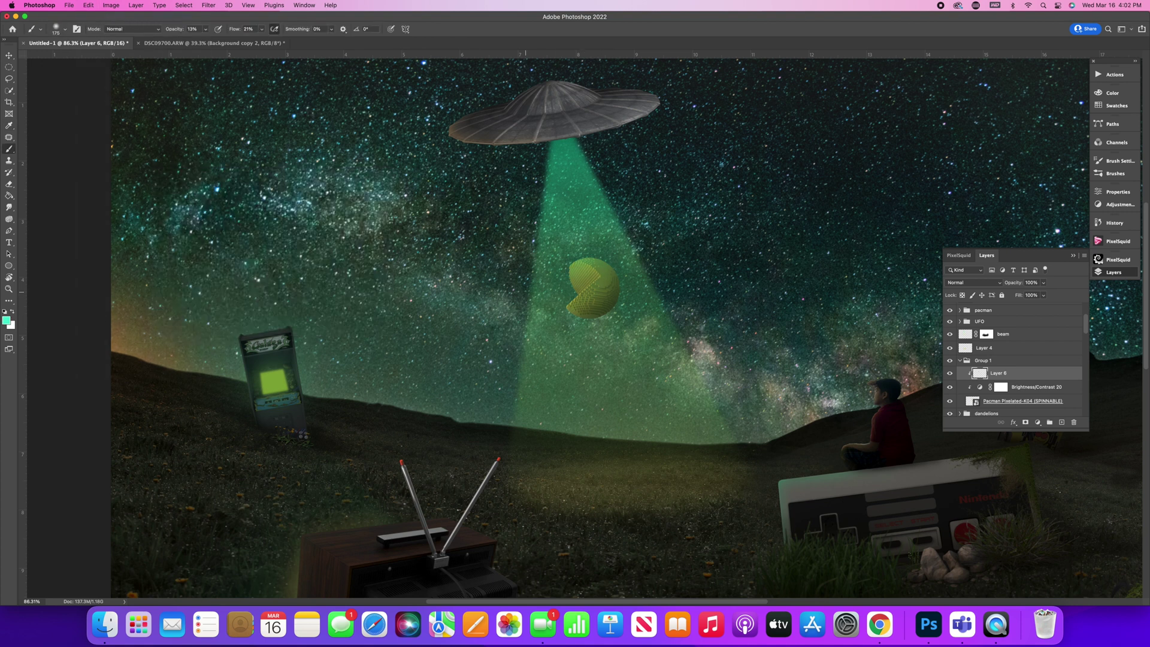
Apply a slight blur to the Pac-Man model as a smart filter and select the clipped layer above it.
{"action": "left_click", "coordinate": [209, 4]}
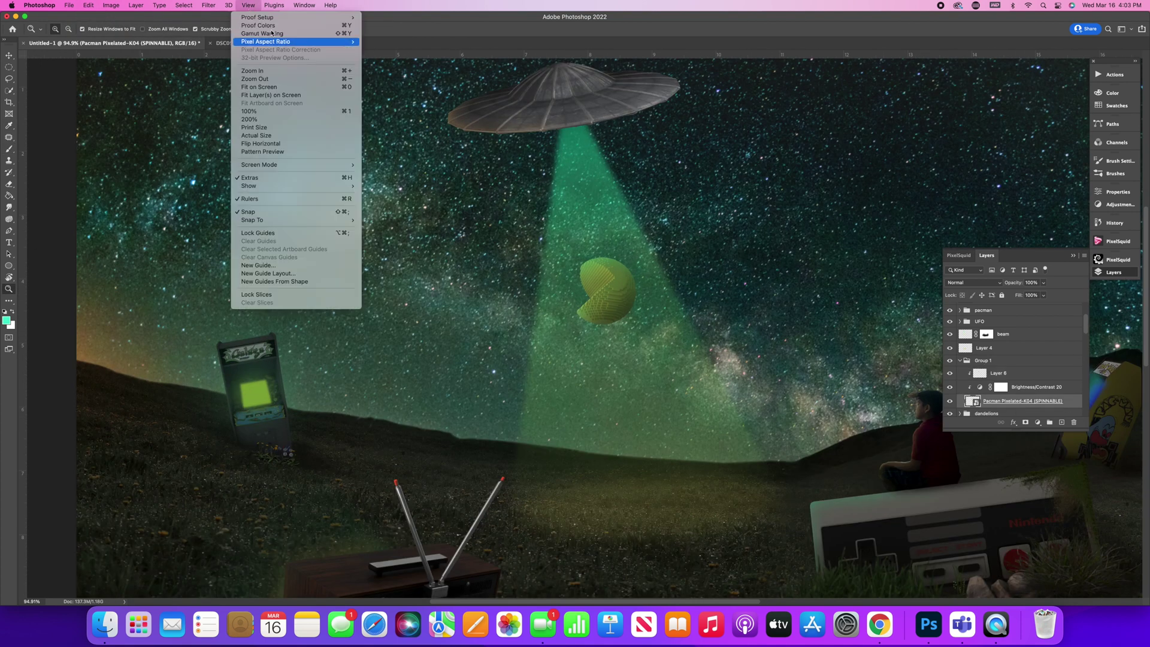
{"action": "left_click", "coordinate": [368, 159]}
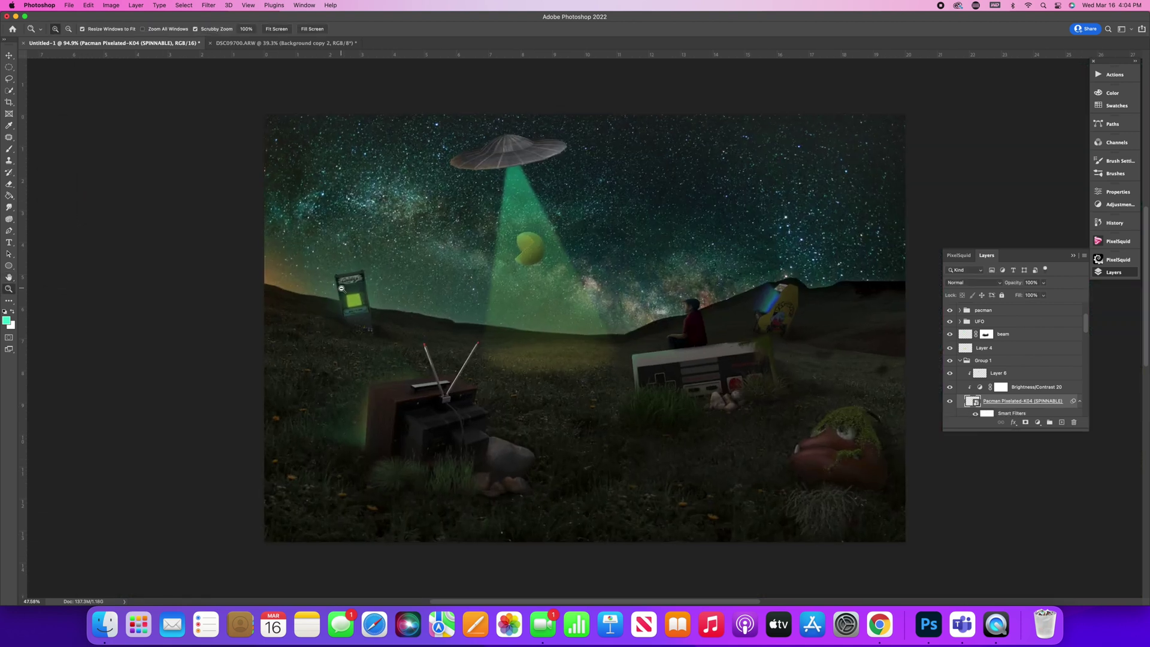
{"action": "left_click", "coordinate": [1062, 369]}
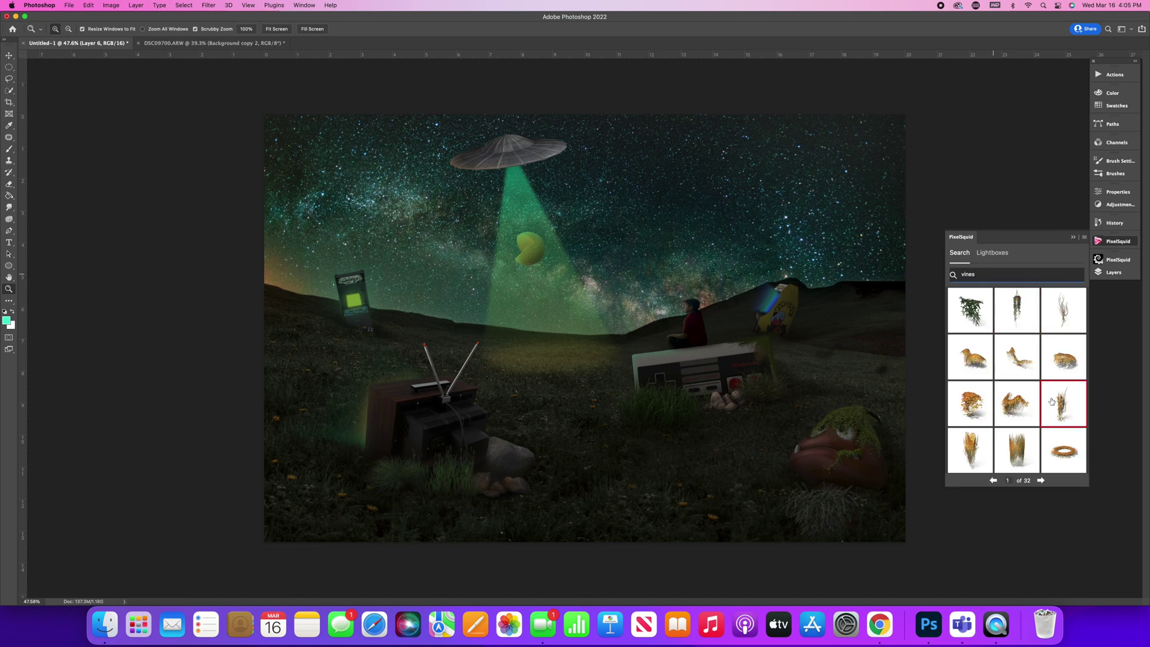
Browse the PixelSquid results for "vines" and "hanging vines" for foliage to put on Pac-Man.
{"action": "left_click", "coordinate": [1040, 481]}
{"action": "left_click", "coordinate": [1040, 480]}
{"action": "left_click", "coordinate": [1040, 480]}
{"action": "left_click", "coordinate": [1040, 480]}
{"action": "left_click", "coordinate": [1040, 480]}
{"action": "left_click", "coordinate": [1040, 480]}
{"action": "left_click", "coordinate": [1040, 480]}
{"action": "left_click", "coordinate": [1040, 480]}
{"action": "left_click", "coordinate": [1039, 480]}
{"action": "left_click", "coordinate": [1040, 480]}
{"action": "left_click", "coordinate": [1040, 480]}
{"action": "left_click", "coordinate": [1040, 480]}
{"action": "left_click", "coordinate": [1040, 480]}
{"action": "left_click", "coordinate": [1040, 480]}
{"action": "left_click", "coordinate": [1040, 480]}
{"action": "left_click", "coordinate": [1040, 480]}
{"action": "left_click", "coordinate": [1040, 480]}
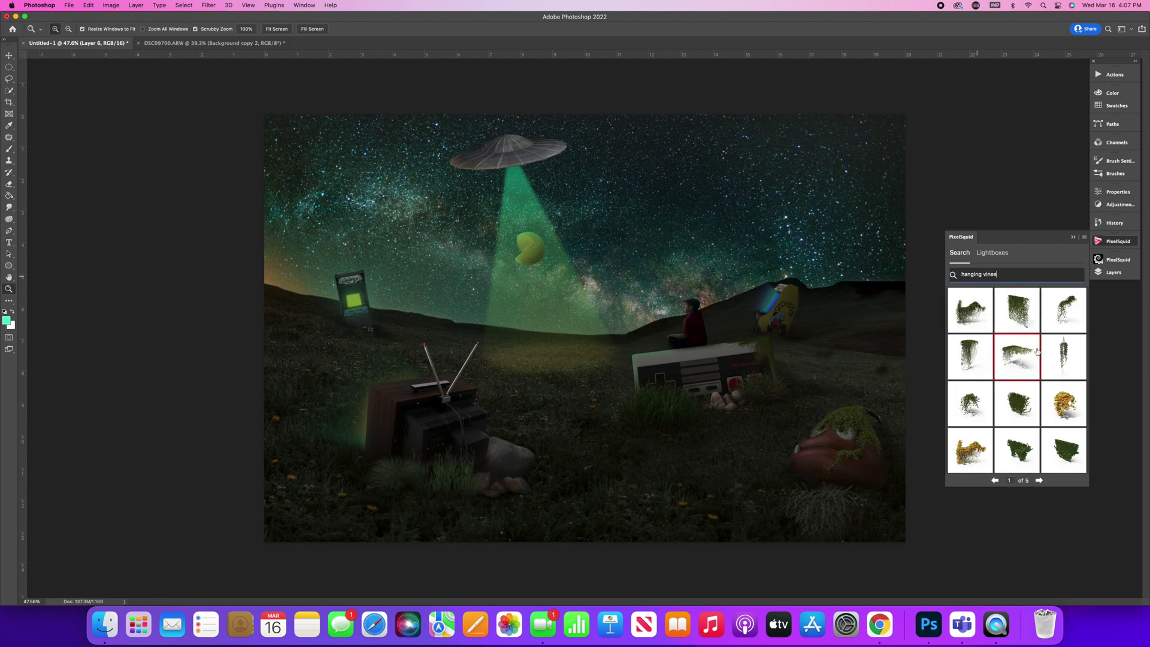
{"action": "left_click", "coordinate": [1040, 480]}
{"action": "left_click", "coordinate": [1040, 480]}
Try a scaled-down bushy ivy model over the floating Pac-Man and delete it.
{"action": "left_click", "coordinate": [1077, 442]}
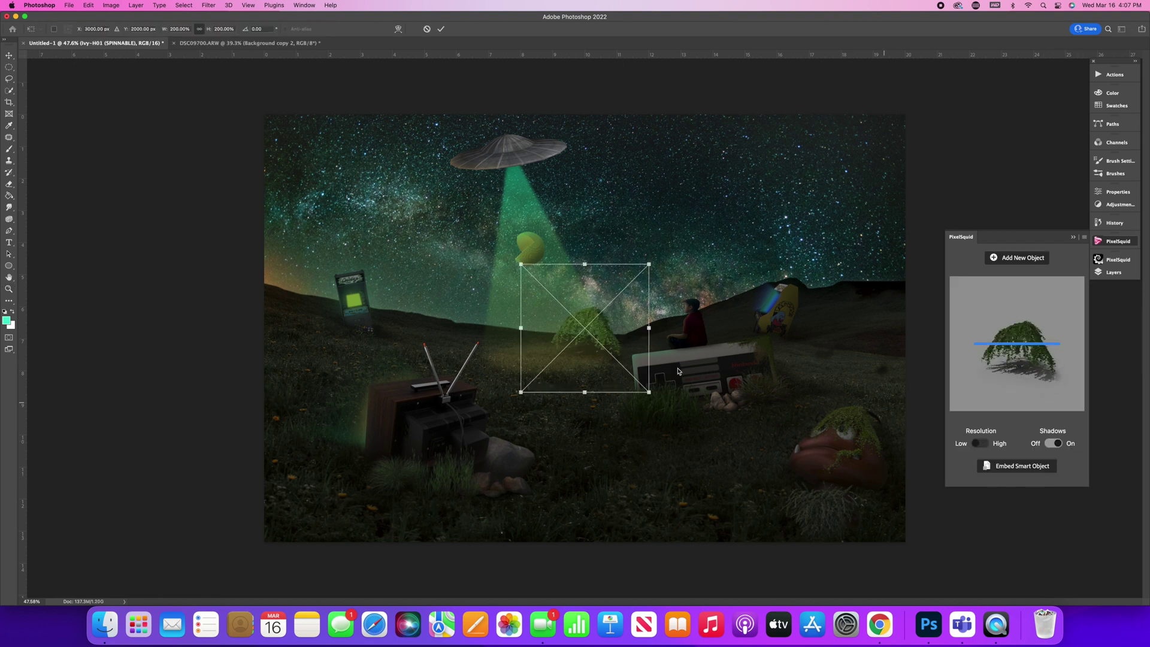
{"action": "left_click_drag", "start_coordinate": [649, 392], "coordinate": [606, 347]}
{"action": "left_click_drag", "start_coordinate": [563, 304], "coordinate": [523, 227]}
{"action": "left_click", "coordinate": [441, 29]}
{"action": "key", "text": "super+t"}
{"action": "left_click_drag", "start_coordinate": [565, 269], "coordinate": [552, 257]}
{"action": "left_click_drag", "start_coordinate": [517, 220], "coordinate": [537, 259]}
{"action": "left_click_drag", "start_coordinate": [571, 293], "coordinate": [561, 283]}
{"action": "key", "text": "Return"}
{"action": "left_click", "coordinate": [1112, 272]}
{"action": "left_click", "coordinate": [1073, 423]}
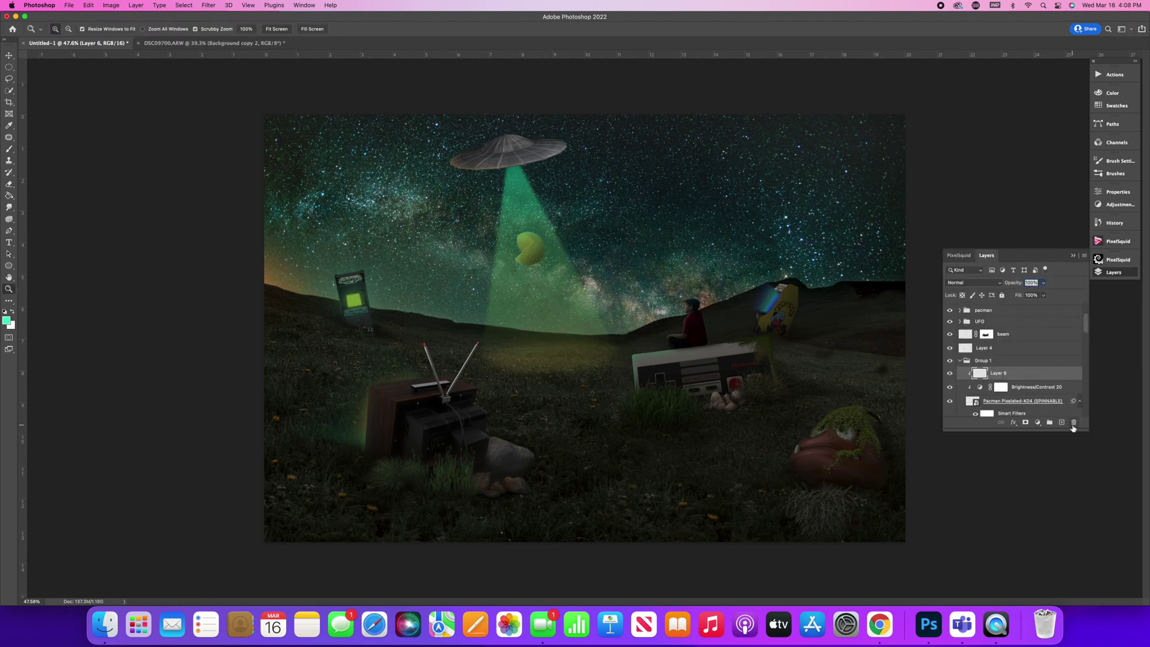
Try a shrunken hanging-vine model on Pac-Man in the beam and remove it.
{"action": "left_click", "coordinate": [1117, 241]}
{"action": "left_click", "coordinate": [1016, 257]}
{"action": "left_click", "coordinate": [1018, 403]}
{"action": "left_click_drag", "start_coordinate": [651, 261], "coordinate": [603, 309]}
{"action": "left_click_drag", "start_coordinate": [592, 343], "coordinate": [550, 267]}
{"action": "left_click_drag", "start_coordinate": [562, 232], "coordinate": [529, 266]}
{"action": "left_click_drag", "start_coordinate": [522, 279], "coordinate": [541, 255]}
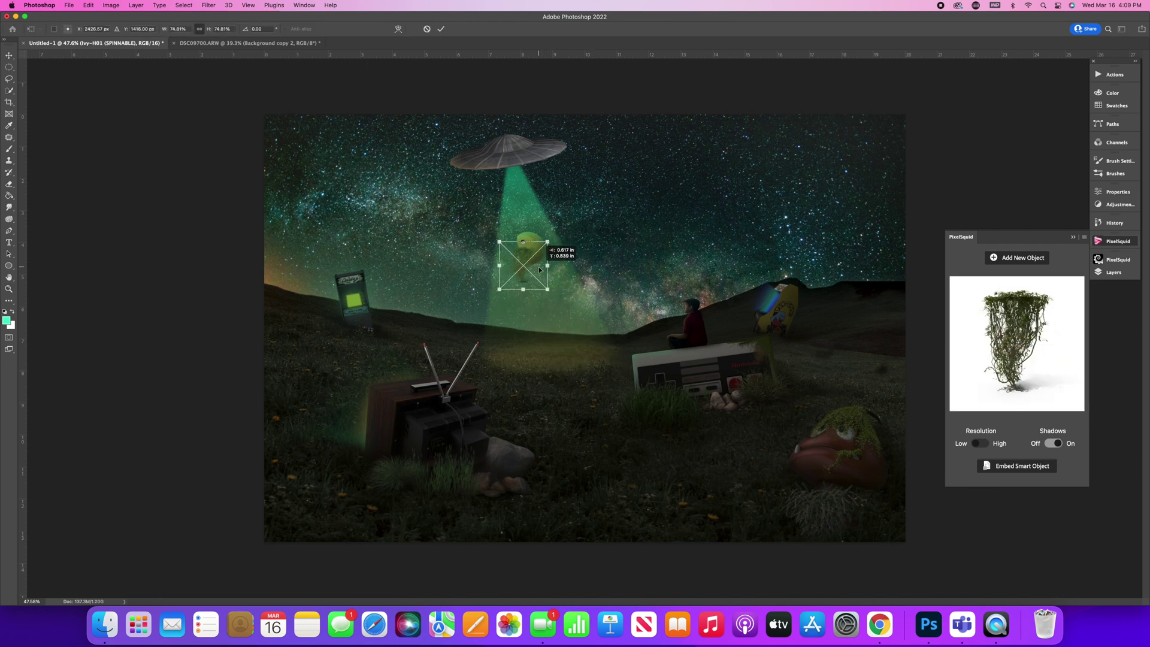
{"action": "left_click", "coordinate": [441, 29]}
{"action": "left_click", "coordinate": [1113, 272]}
{"action": "left_click", "coordinate": [1073, 423]}
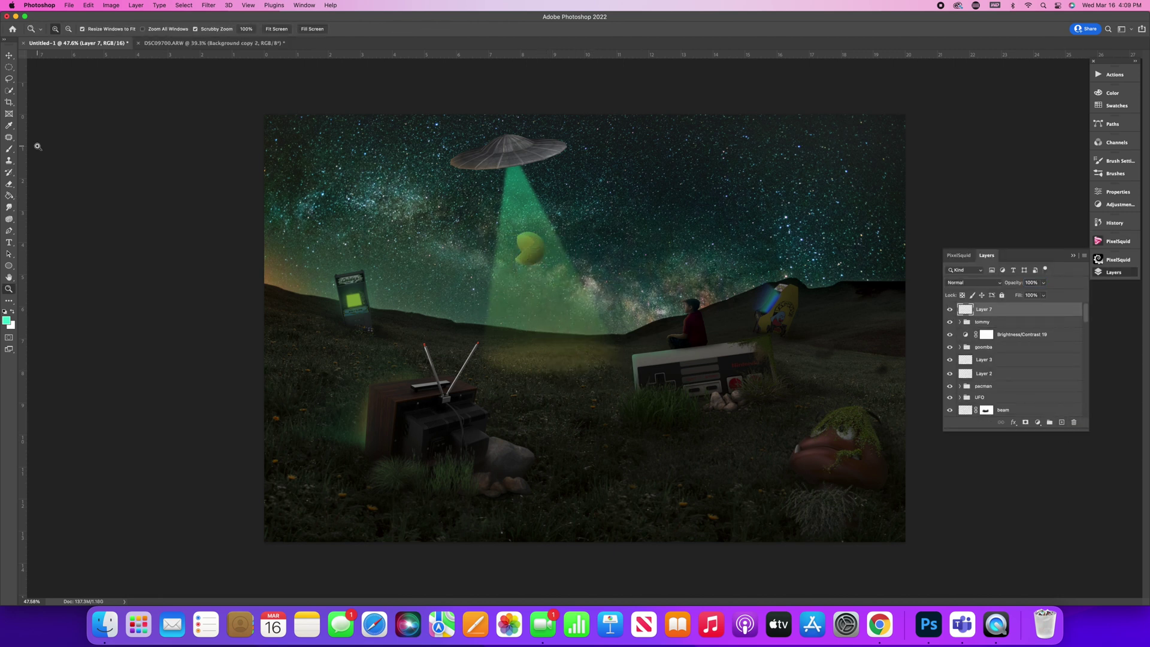
Set up an orange-to-navy linear gradient for the new top layer, Layer 7, by editing its colour stops.
{"action": "scroll", "coordinate": [814, 246], "scroll_direction": "down", "scroll_amount": 3}
{"action": "left_click", "coordinate": [756, 237]}
{"action": "double_click", "coordinate": [752, 350]}
{"action": "left_click", "coordinate": [264, 334]}
{"action": "double_click", "coordinate": [926, 349]}
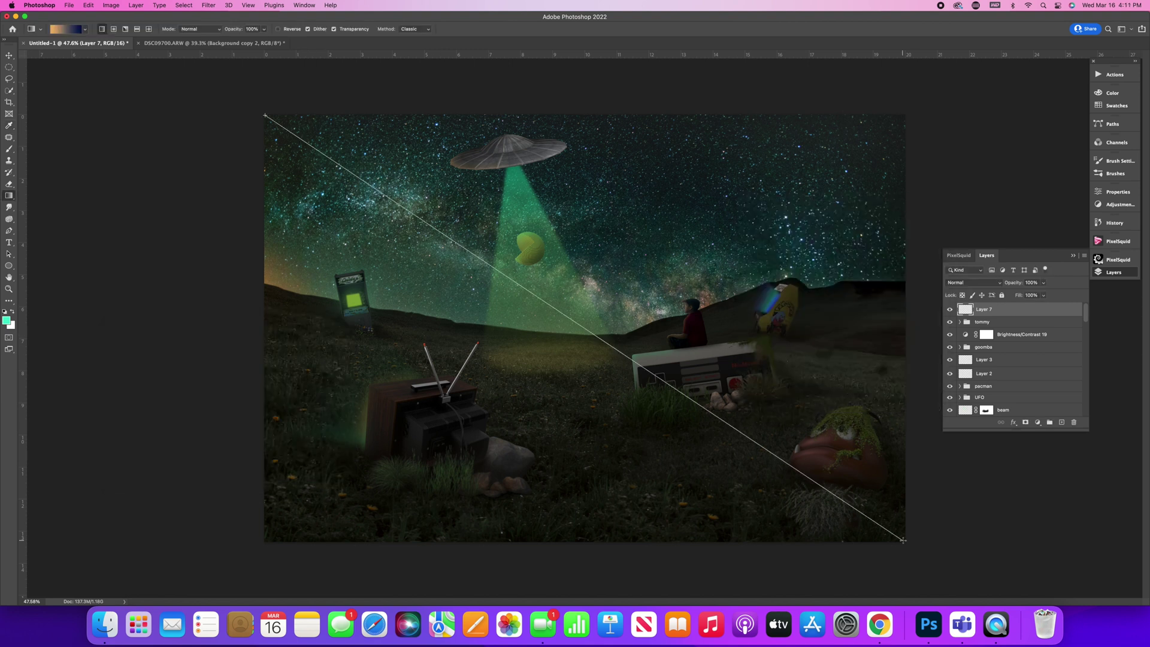
Try a corner-to-corner orange-to-navy gradient on Layer 7 in Screen mode at reduced opacity and undo it.
{"action": "left_click_drag", "start_coordinate": [265, 115], "coordinate": [902, 540]}
{"action": "left_click", "coordinate": [974, 283]}
{"action": "left_click", "coordinate": [965, 359]}
{"action": "left_click", "coordinate": [1043, 283]}
{"action": "left_click_drag", "start_coordinate": [1045, 294], "coordinate": [1009, 297]}
{"action": "key", "text": "super+z"}
{"action": "left_click", "coordinate": [1043, 282]}
{"action": "key", "text": "super+z"}
{"action": "key", "text": "super+z"}
{"action": "left_click", "coordinate": [88, 6]}
Draw the orange-to-navy gradient diagonally across Layer 7, with Screen blending and 22% opacity.
{"action": "left_click_drag", "start_coordinate": [175, 78], "coordinate": [870, 522]}
{"action": "left_click", "coordinate": [111, 25]}
{"action": "left_click", "coordinate": [974, 283]}
{"action": "left_click", "coordinate": [965, 360]}
{"action": "left_click", "coordinate": [1043, 282]}
{"action": "left_click_drag", "start_coordinate": [1045, 294], "coordinate": [1014, 297]}
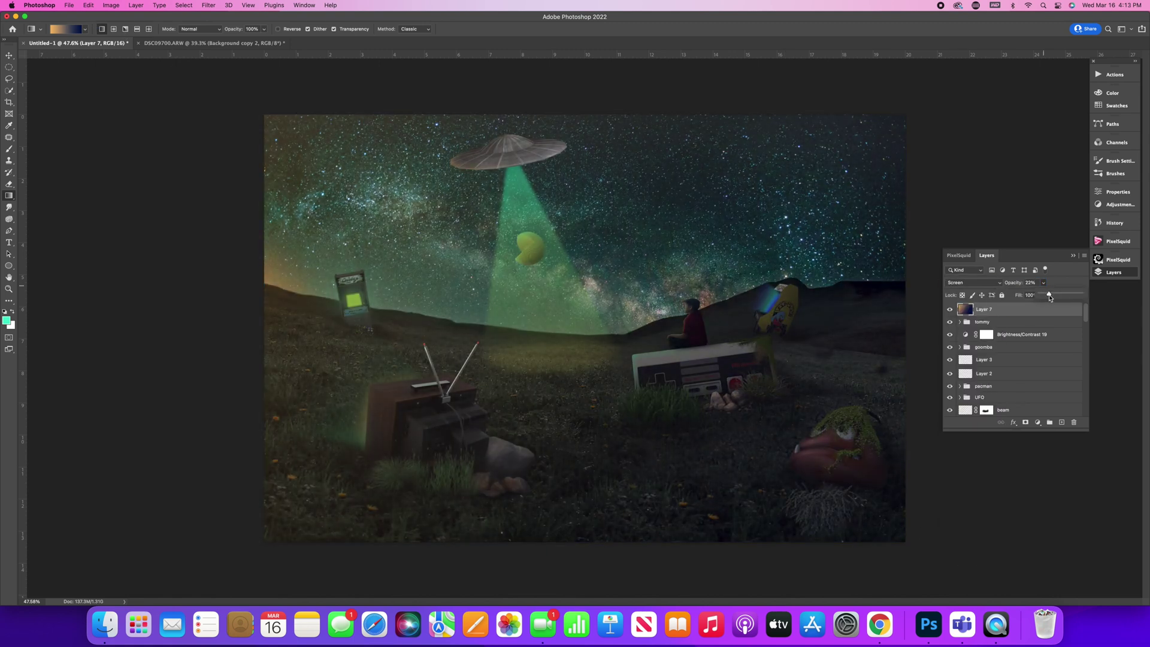
Add a mask to Layer 7 and softly paint black at 13% brush opacity over the gradient from the sky to the lower-right meadow.
{"action": "key", "text": "b"}
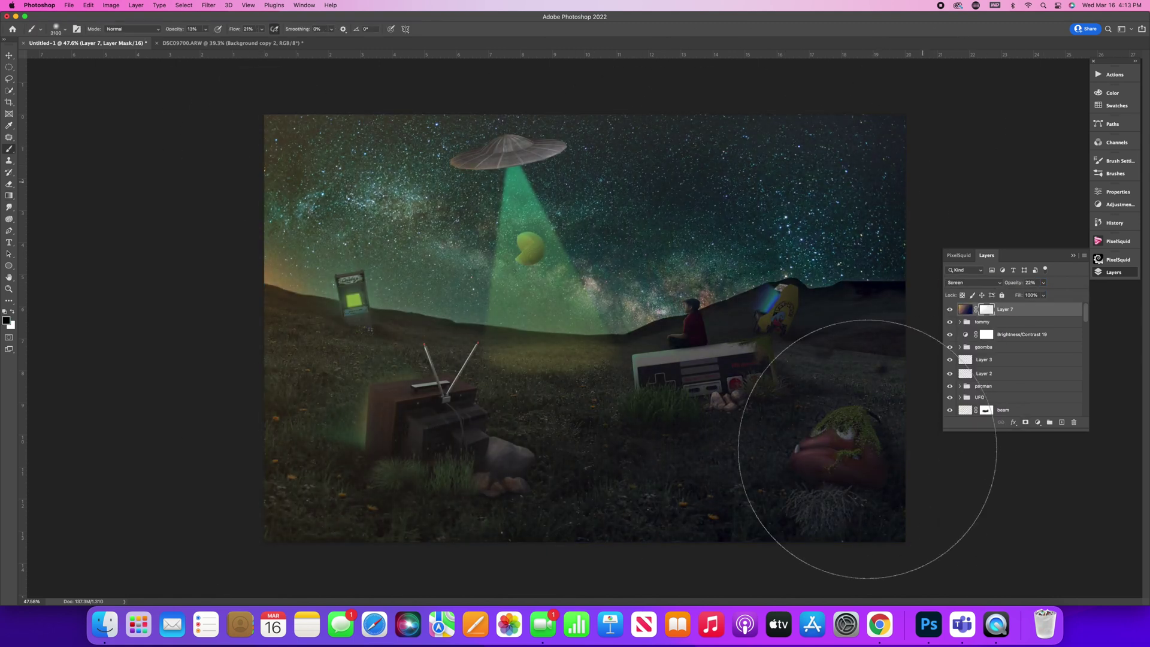
{"action": "left_click_drag", "start_coordinate": [680, 227], "coordinate": [914, 509]}
{"action": "key", "text": "bracketleft"}
{"action": "key", "text": "bracketleft"}
{"action": "key", "text": "bracketleft"}
{"action": "key", "text": "bracketleft"}
{"action": "key", "text": "bracketleft"}
{"action": "key", "text": "bracketleft"}
{"action": "key", "text": "bracketleft"}
{"action": "key", "text": "bracketleft"}
{"action": "key", "text": "bracketleft"}
{"action": "key", "text": "bracketleft"}
{"action": "key", "text": "bracketleft"}
{"action": "key", "text": "bracketleft"}
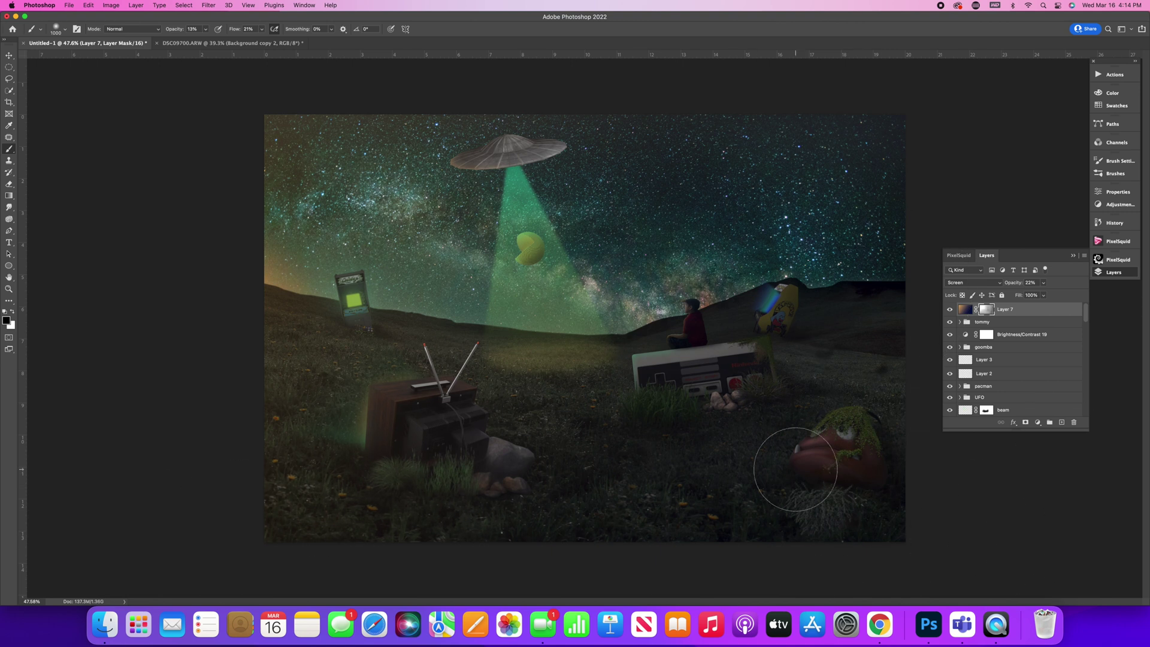
Lower Layer 7's opacity slightly and toggle its visibility to compare the colour grading.
{"action": "left_click", "coordinate": [1042, 283]}
{"action": "left_click_drag", "start_coordinate": [1014, 297], "coordinate": [1008, 297]}
{"action": "left_click", "coordinate": [949, 310]}
{"action": "left_click", "coordinate": [949, 309]}
{"action": "left_click", "coordinate": [950, 310]}
{"action": "left_click", "coordinate": [950, 309]}
Add a Levels adjustment layer above Layer 7 and adjust its tonal sliders.
{"action": "left_click", "coordinate": [1038, 422]}
{"action": "left_click", "coordinate": [1055, 472]}
{"action": "left_click_drag", "start_coordinate": [1075, 284], "coordinate": [1036, 296]}
{"action": "left_click", "coordinate": [1113, 273]}
Reduce the opacity of the sky group slightly.
{"action": "left_click", "coordinate": [1043, 283]}
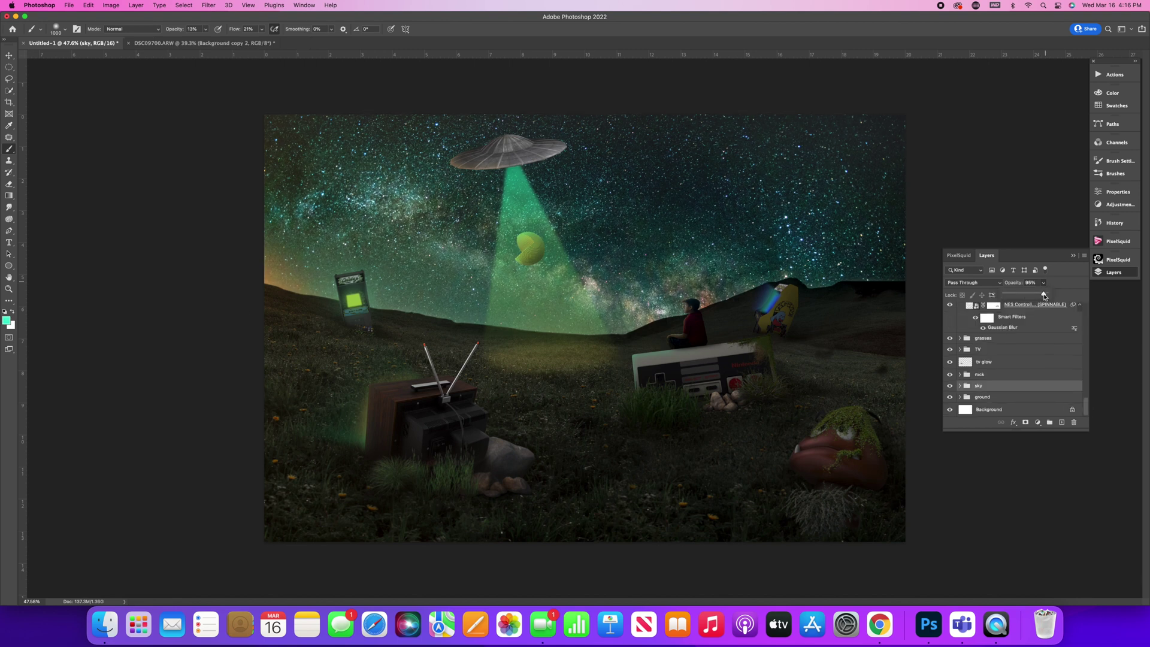
{"action": "left_click", "coordinate": [208, 5]}
{"action": "left_click", "coordinate": [407, 222]}
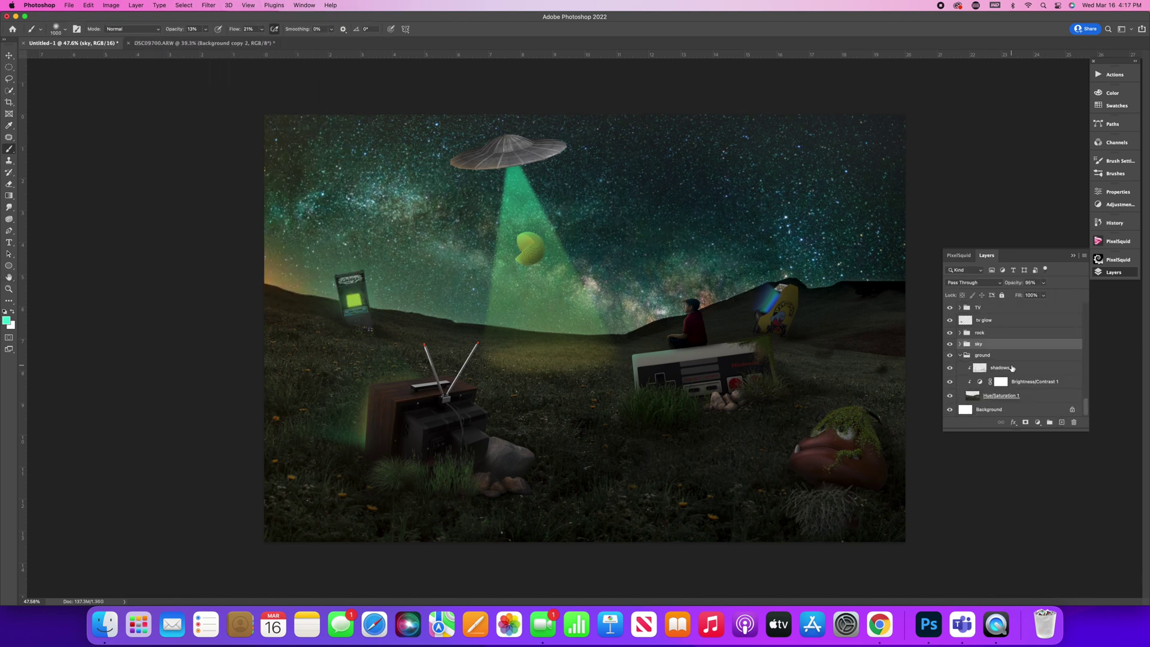
Try a Gaussian Blur on the ground group's Hue/Saturation 1 image layer and revert it to an earlier state.
{"action": "left_click", "coordinate": [209, 5]}
{"action": "left_click", "coordinate": [359, 154]}
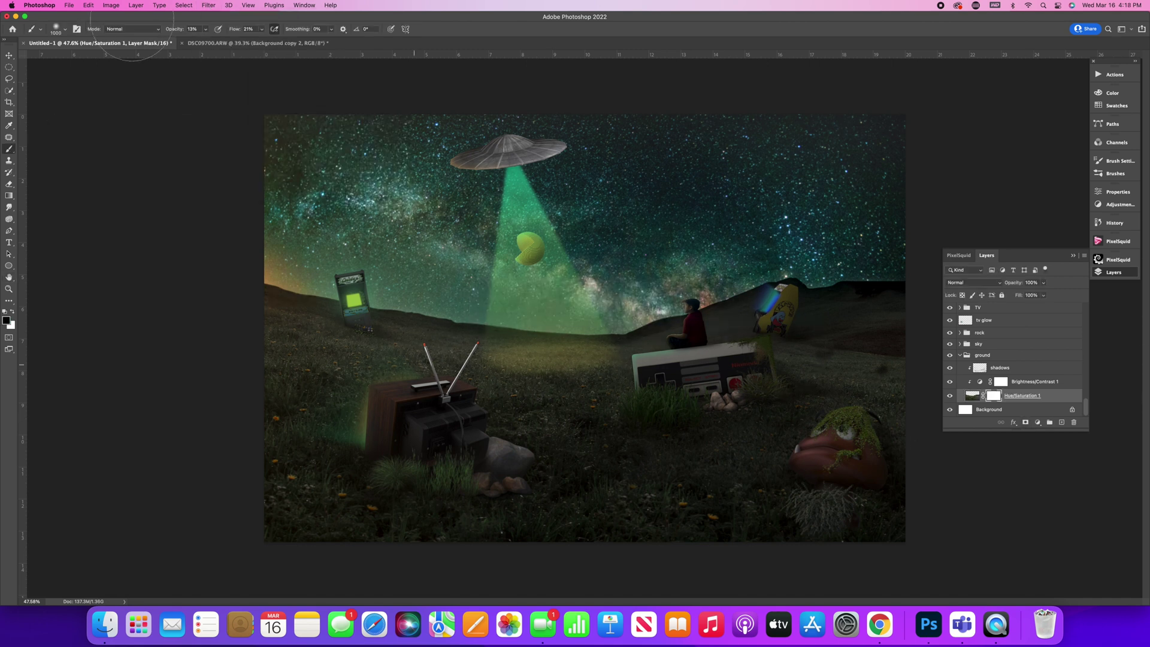
{"action": "left_click", "coordinate": [1114, 222]}
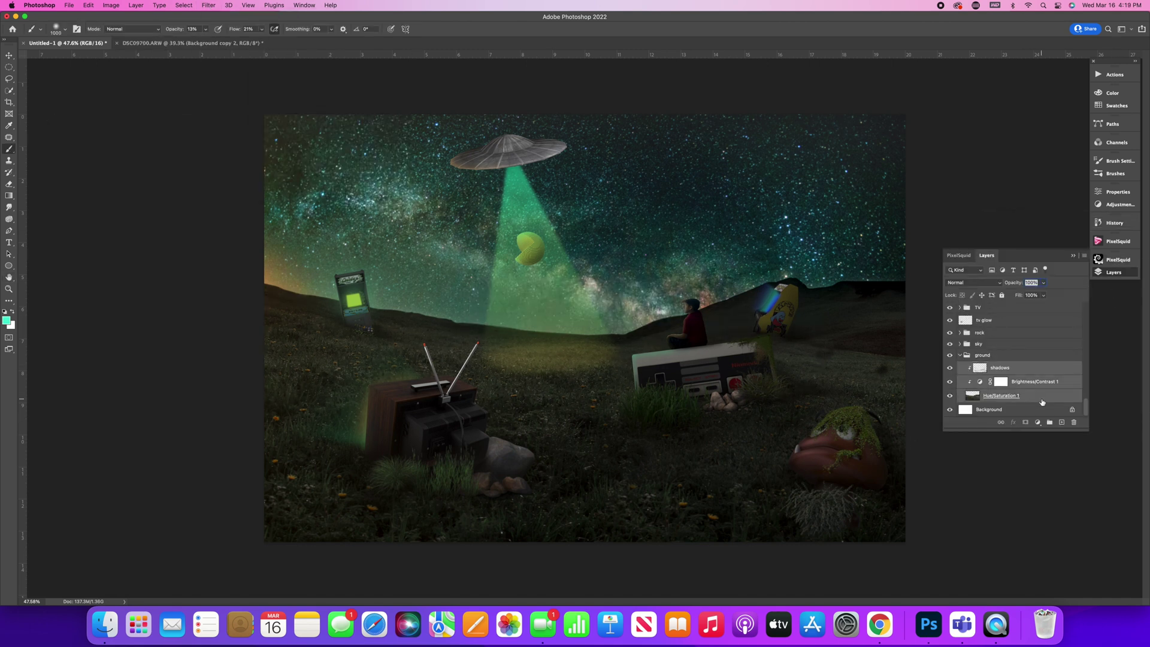
{"action": "left_click", "coordinate": [1114, 222]}
{"action": "left_click", "coordinate": [1027, 245]}
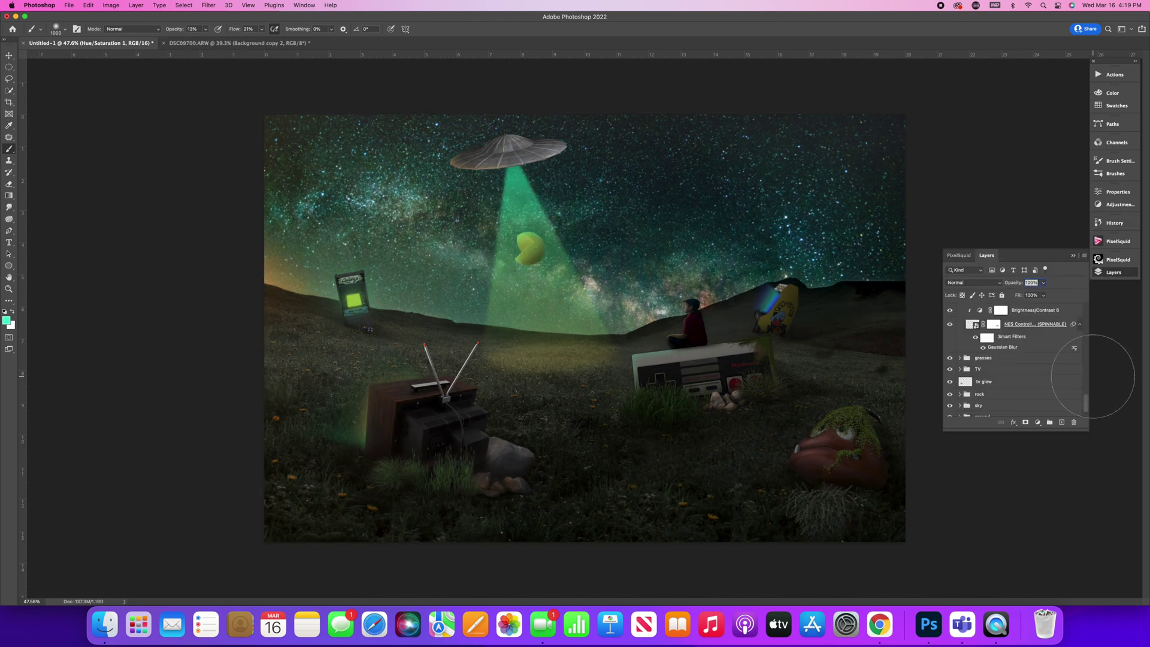
Find the Taraxacum Officinale model in the dandelions group and apply a Gaussian Blur to it.
{"action": "scroll", "coordinate": [1022, 376], "scroll_direction": "down", "scroll_amount": 3}
{"action": "scroll", "coordinate": [1022, 376], "scroll_direction": "up", "scroll_amount": 5}
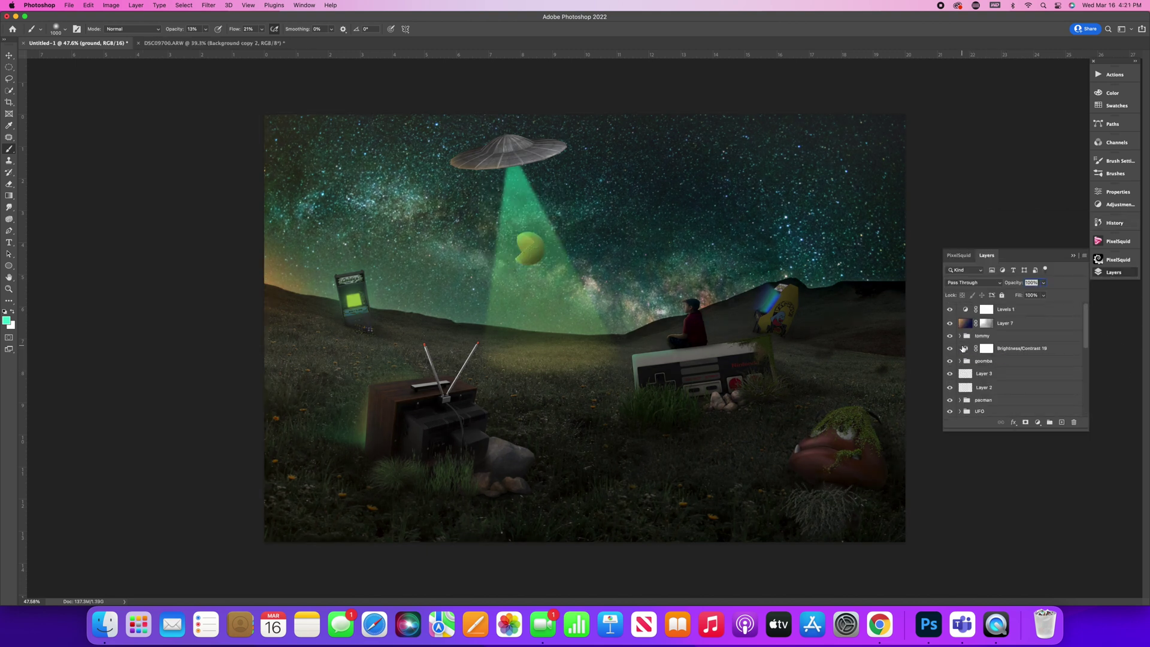
{"action": "scroll", "coordinate": [962, 348], "scroll_direction": "down", "scroll_amount": 5}
{"action": "left_click", "coordinate": [1000, 367]}
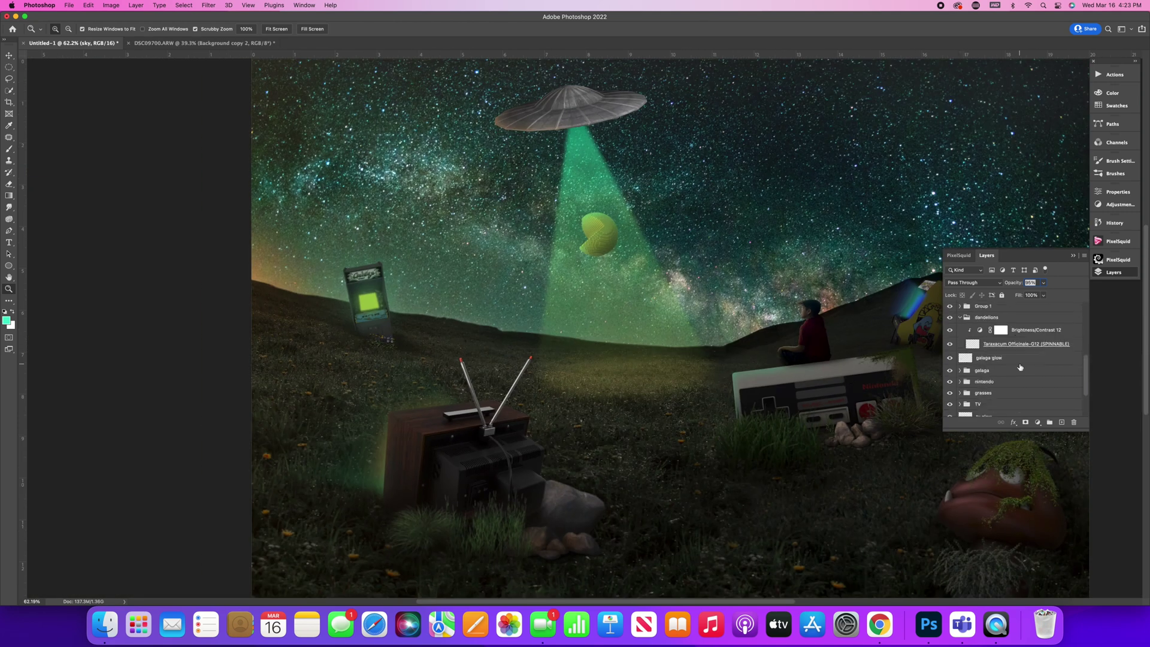
{"action": "left_click", "coordinate": [208, 5]}
{"action": "mouse_move", "coordinate": [237, 124]}
{"action": "left_click", "coordinate": [361, 153]}
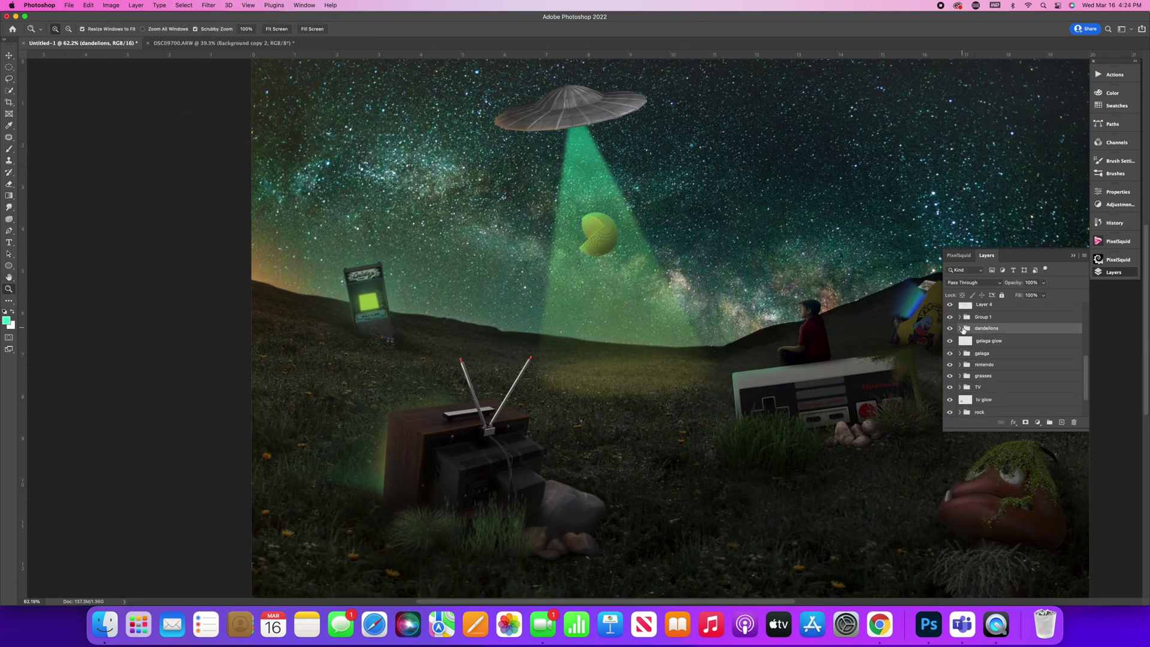
Apply a Gaussian Blur with a 1.4 pixel radius to the UFO model layer.
{"action": "left_click", "coordinate": [208, 5]}
{"action": "left_click", "coordinate": [361, 153]}
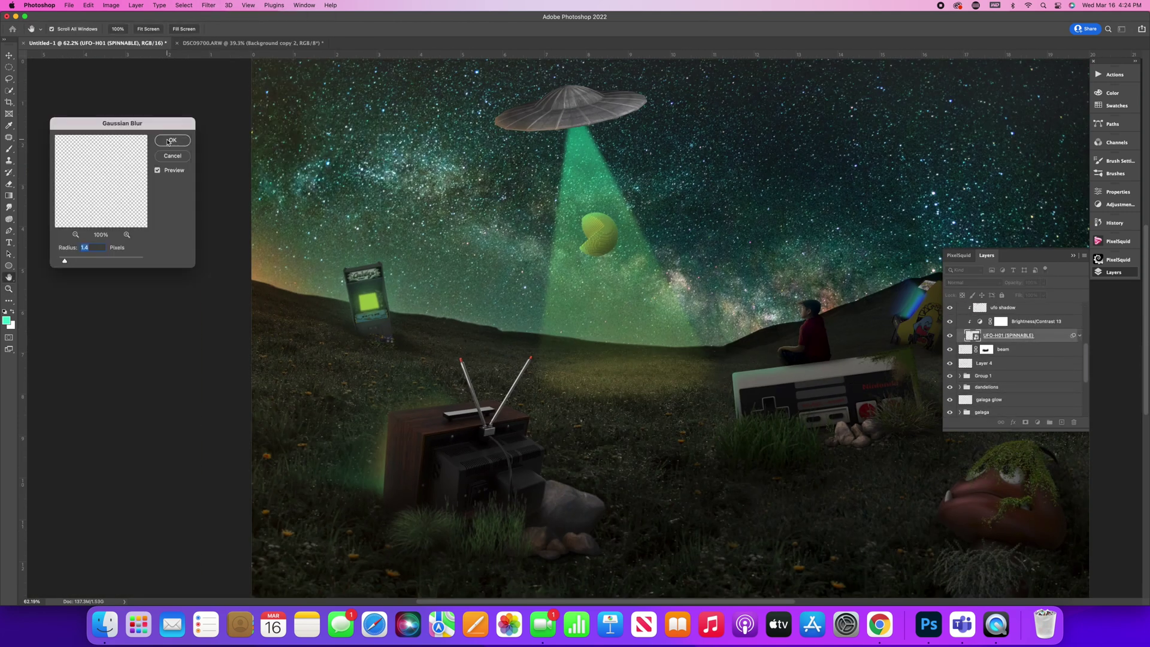
{"action": "left_click", "coordinate": [170, 140]}
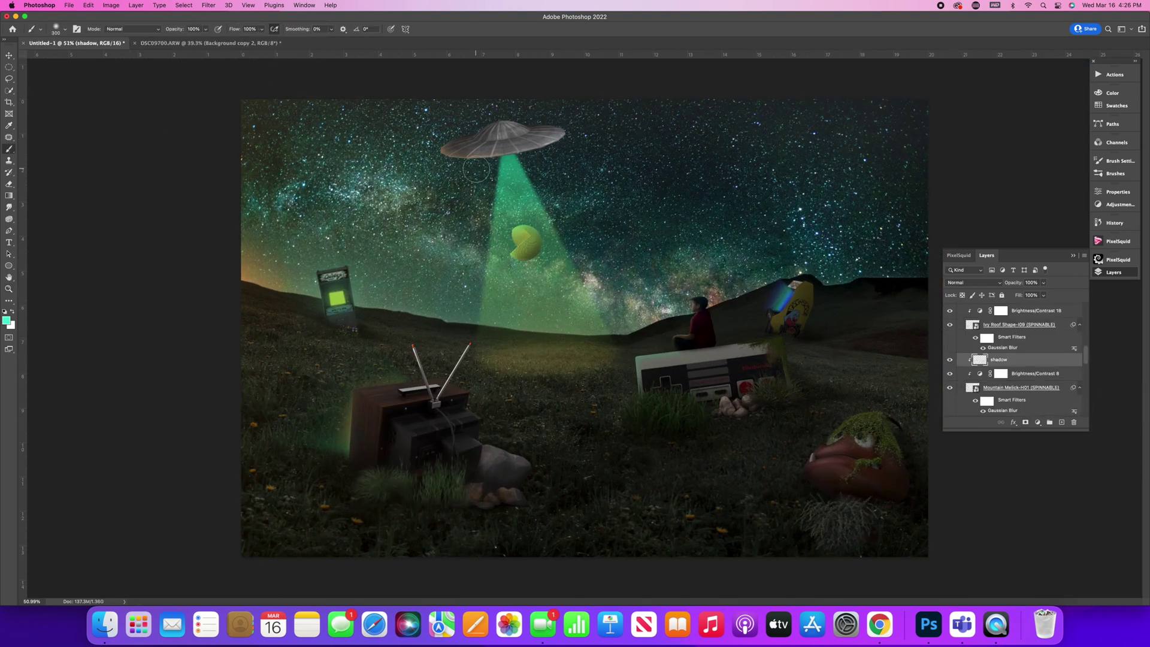
Paint faint green light at 5% brush opacity on the grass in front of the NES controller, using its shadow layer.
{"action": "left_click_drag", "start_coordinate": [751, 396], "coordinate": [783, 395]}
{"action": "key", "text": "ctrl+z"}
{"action": "left_click_drag", "start_coordinate": [205, 29], "coordinate": [165, 42]}
{"action": "scroll", "coordinate": [999, 392], "scroll_direction": "down", "scroll_amount": 3}
{"action": "left_click", "coordinate": [1006, 372]}
{"action": "key", "text": "bracketleft"}
{"action": "key", "text": "bracketleft"}
{"action": "key", "text": "bracketleft"}
{"action": "left_click_drag", "start_coordinate": [686, 395], "coordinate": [678, 408]}
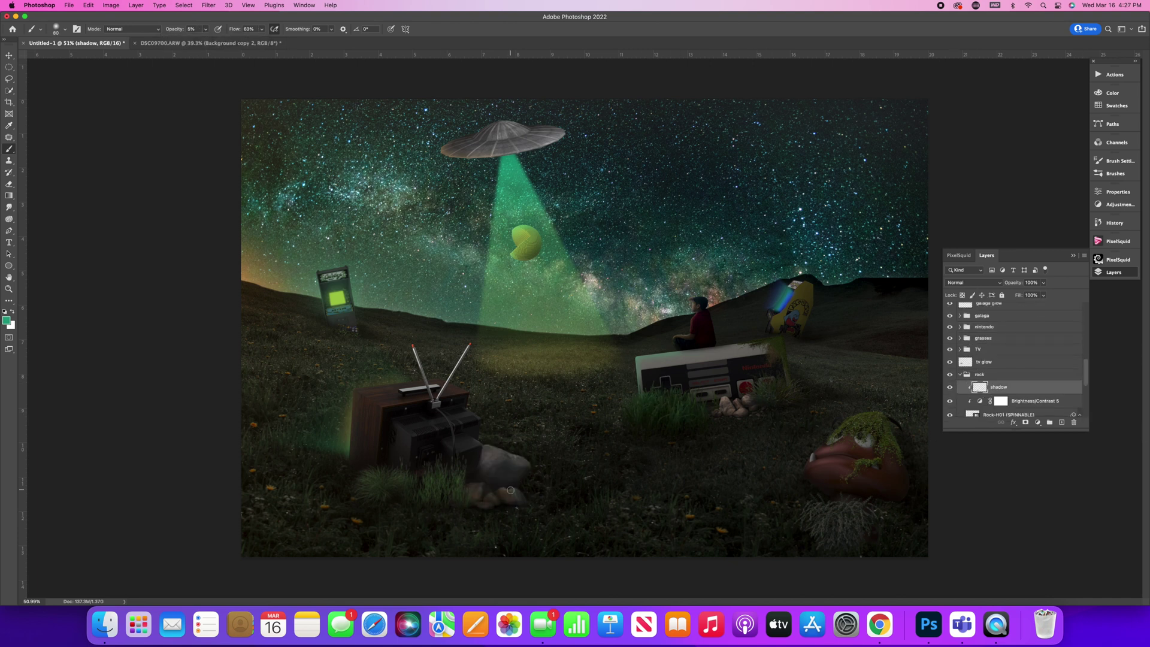
Paint a pale mint highlight on the large rock beside the TV, using the rock's own shadow layer.
{"action": "scroll", "coordinate": [1012, 383], "scroll_direction": "down", "scroll_amount": 3}
{"action": "left_click", "coordinate": [1012, 381]}
{"action": "key", "text": "bracketright"}
{"action": "key", "text": "bracketright"}
{"action": "key", "text": "bracketright"}
{"action": "key", "text": "bracketright"}
{"action": "left_click", "coordinate": [6, 321]}
{"action": "left_click", "coordinate": [147, 334]}
{"action": "left_click", "coordinate": [323, 330]}
{"action": "key", "text": "bracketleft"}
{"action": "key", "text": "bracketleft"}
{"action": "left_click_drag", "start_coordinate": [488, 451], "coordinate": [504, 458]}
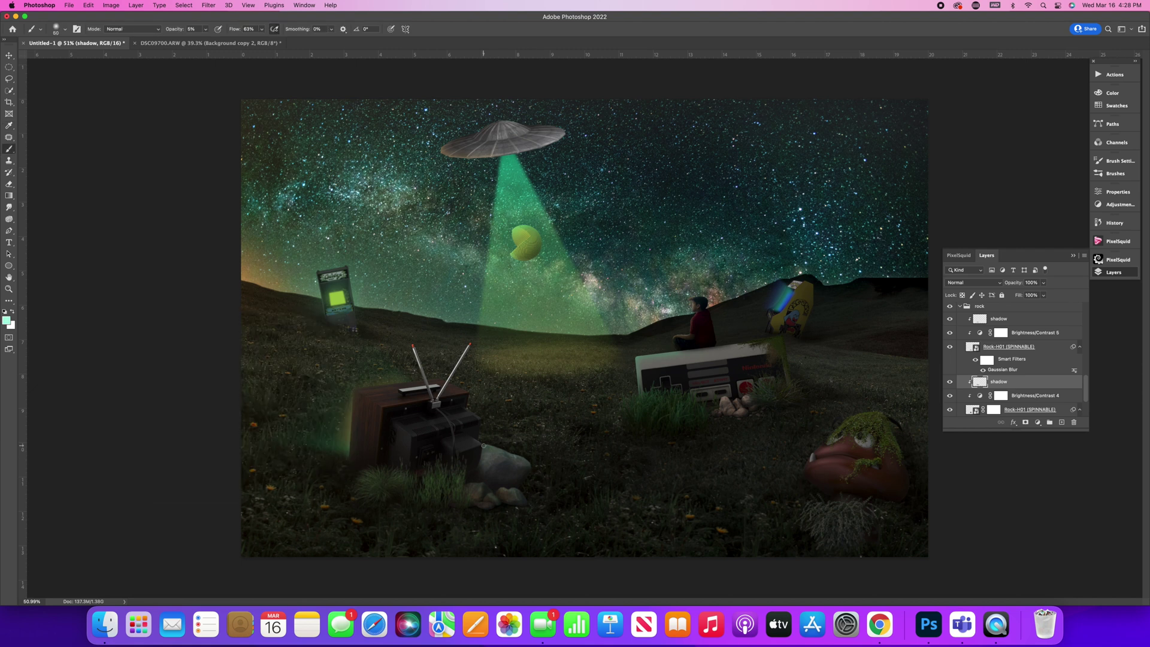
Compare earlier history states of the rock highlight painting.
{"action": "left_click", "coordinate": [1118, 223]}
{"action": "scroll", "coordinate": [1025, 277], "scroll_direction": "down", "scroll_amount": 5}
{"action": "left_click", "coordinate": [1022, 289]}
{"action": "scroll", "coordinate": [1020, 289], "scroll_direction": "up", "scroll_amount": 2}
{"action": "left_click", "coordinate": [1019, 308]}
{"action": "left_click", "coordinate": [1019, 287]}
{"action": "left_click", "coordinate": [1113, 272]}
{"action": "scroll", "coordinate": [978, 395], "scroll_direction": "down", "scroll_amount": 3}
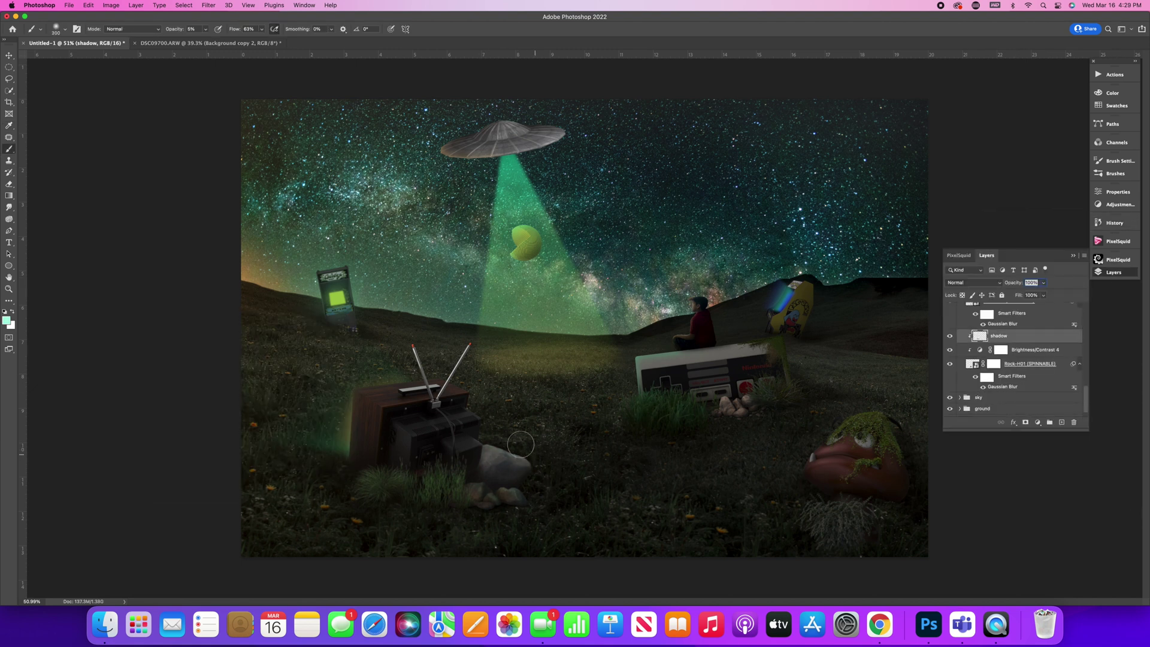
Paint a mint-green highlight along the TV's right antenna on the TV group's shadow layer.
{"action": "scroll", "coordinate": [1088, 398], "scroll_direction": "up", "scroll_amount": 5}
{"action": "key", "text": "z"}
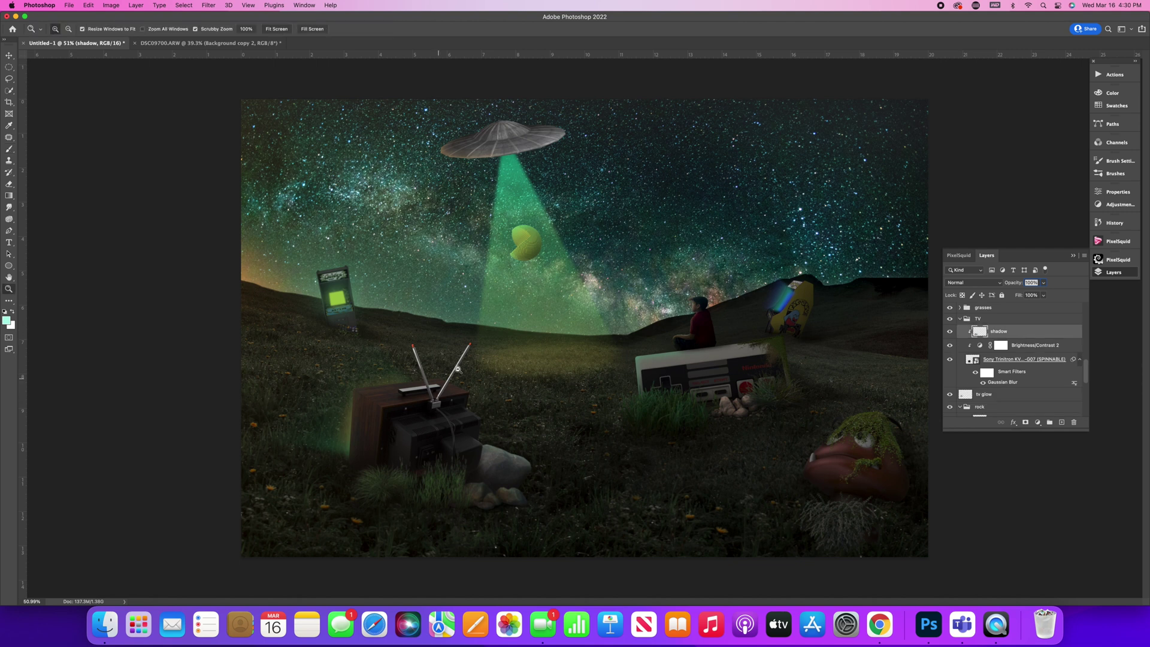
{"action": "left_click_drag", "start_coordinate": [445, 377], "coordinate": [502, 375]}
{"action": "left_click", "coordinate": [9, 148]}
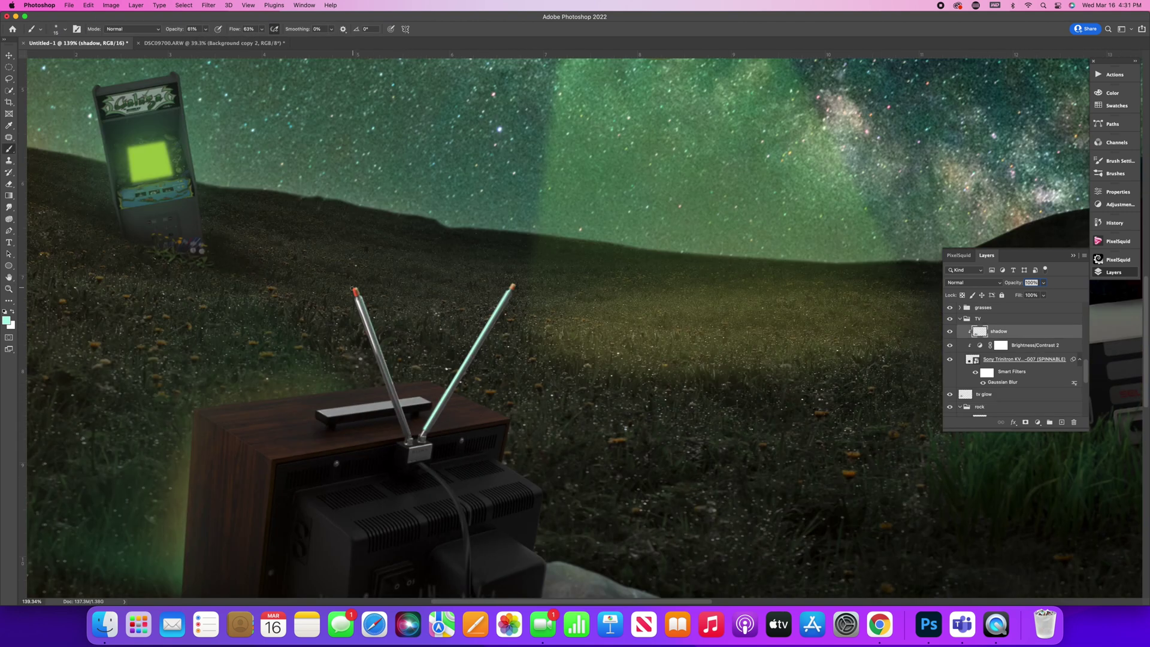
{"action": "left_click", "coordinate": [88, 6]}
Shrink the brush and set its opacity to 2% for faint light touches on the TV.
{"action": "key", "text": "bracketleft"}
{"action": "key", "text": "bracketleft"}
{"action": "key", "text": "bracketleft"}
{"action": "key", "text": "bracketleft"}
{"action": "key", "text": "bracketleft"}
{"action": "key", "text": "0"}
{"action": "key", "text": "2"}
{"action": "left_click_drag", "start_coordinate": [498, 493], "coordinate": [569, 275]}
Collapse the TV group and choose a blue colour and smaller brush for light on the Pac-Man arcade cabinet.
{"action": "key", "text": "z"}
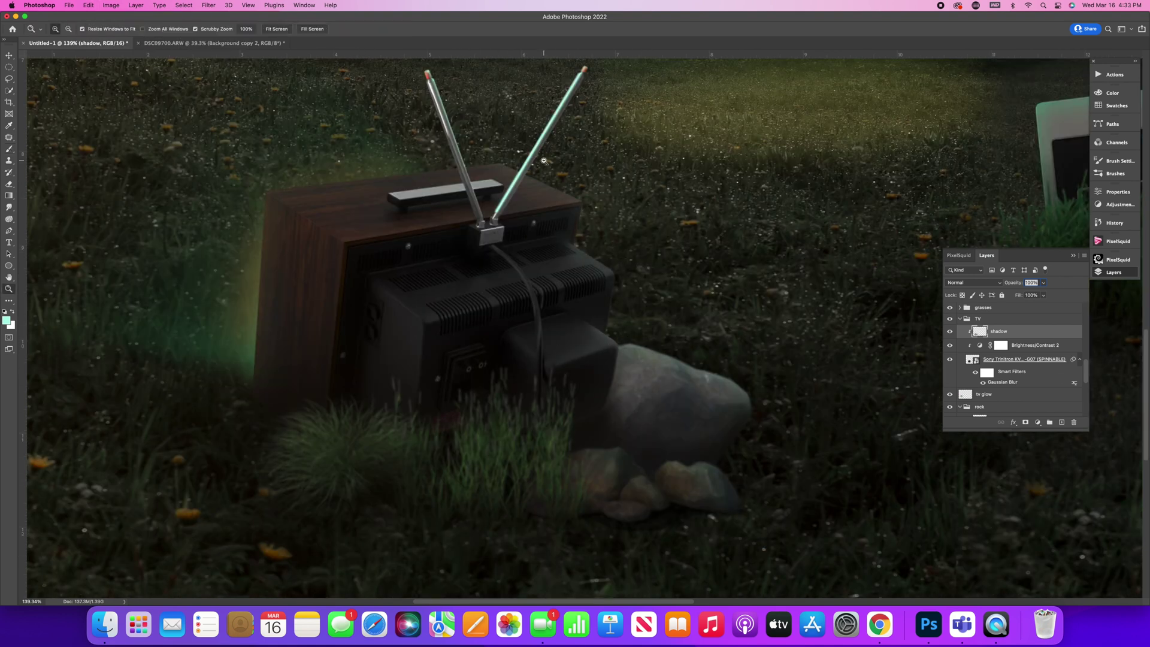
{"action": "left_click_drag", "start_coordinate": [617, 395], "coordinate": [585, 375]}
{"action": "left_click_drag", "start_coordinate": [838, 252], "coordinate": [419, 276]}
{"action": "left_click_drag", "start_coordinate": [578, 239], "coordinate": [623, 240]}
{"action": "left_click", "coordinate": [960, 319]}
{"action": "scroll", "coordinate": [964, 345], "scroll_direction": "up", "scroll_amount": 10}
{"action": "scroll", "coordinate": [964, 346], "scroll_direction": "down", "scroll_amount": 5}
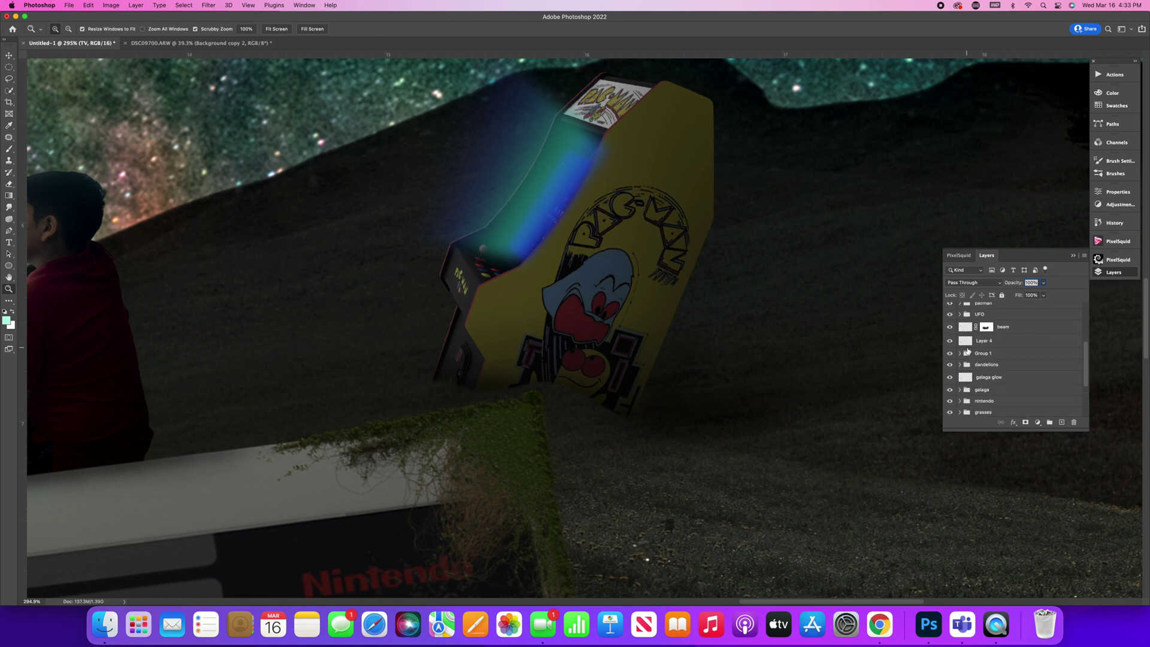
{"action": "scroll", "coordinate": [964, 346], "scroll_direction": "up", "scroll_amount": 1}
{"action": "left_click", "coordinate": [959, 318]}
{"action": "left_click", "coordinate": [994, 331]}
{"action": "key", "text": "b"}
{"action": "left_click", "coordinate": [6, 320]}
{"action": "left_click", "coordinate": [332, 331]}
{"action": "key", "text": "bracketleft"}
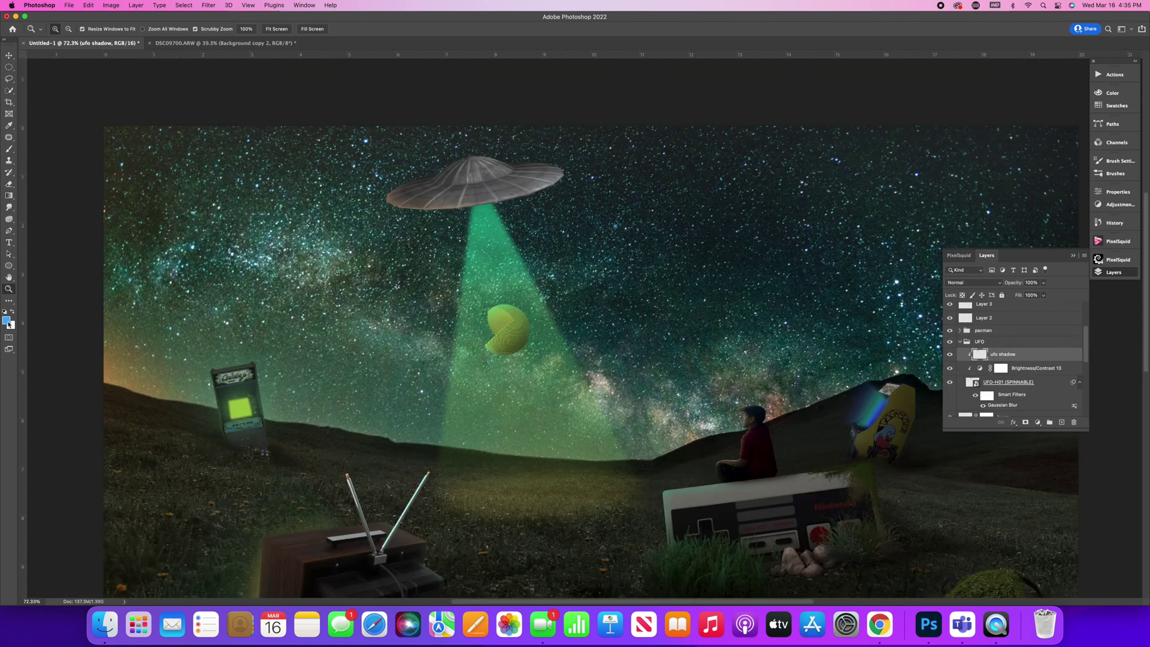
Sample the beam's green and pick an orange to paint coloured light on the UFO's rim in the ufo shadow layer.
{"action": "left_click", "coordinate": [487, 219], "text": "alt"}
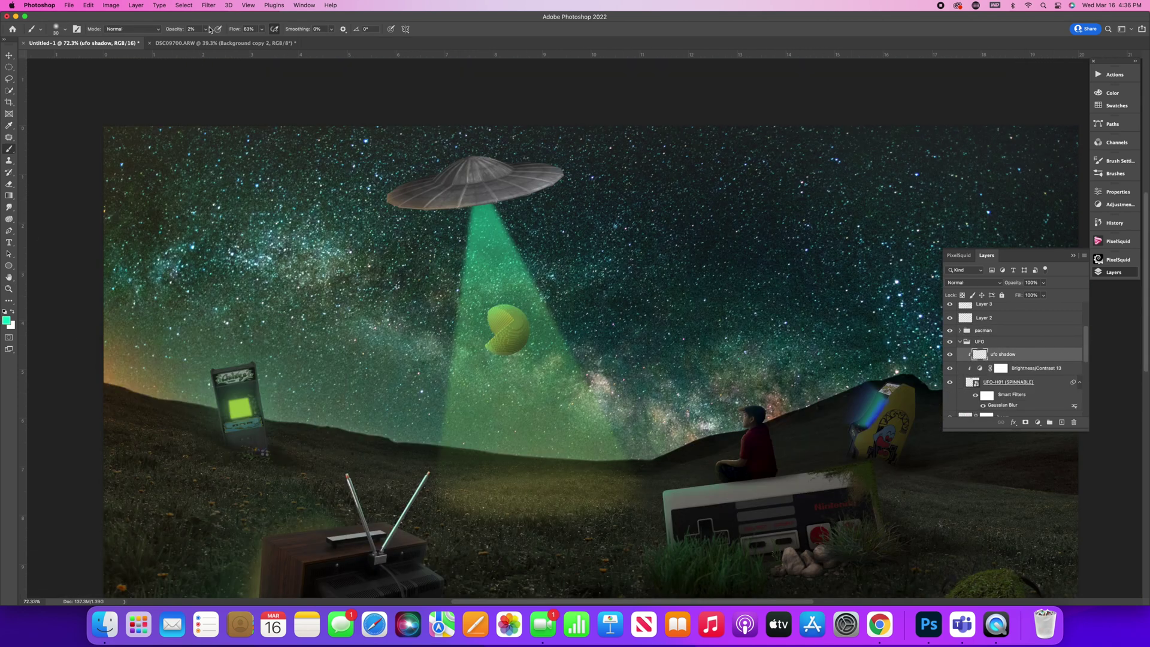
{"action": "left_click", "coordinate": [6, 321]}
{"action": "left_click", "coordinate": [329, 330]}
Reduce the brush to a fine tip for painting orange light on the UFO at 12% opacity.
{"action": "key", "text": "z"}
{"action": "left_click", "coordinate": [480, 180]}
{"action": "left_click", "coordinate": [480, 180]}
{"action": "key", "text": "b"}
{"action": "key", "text": "bracketleft"}
{"action": "key", "text": "bracketleft"}
{"action": "key", "text": "bracketleft"}
{"action": "key", "text": "bracketleft"}
{"action": "key", "text": "bracketleft"}
{"action": "key", "text": "bracketleft"}
{"action": "key", "text": "bracketleft"}
{"action": "key", "text": "bracketleft"}
{"action": "key", "text": "bracketleft"}
{"action": "key", "text": "bracketleft"}
{"action": "key", "text": "bracketleft"}
{"action": "key", "text": "bracketleft"}
{"action": "key", "text": "bracketleft"}
{"action": "key", "text": "bracketleft"}
{"action": "key", "text": "bracketleft"}
{"action": "key", "text": "bracketleft"}
{"action": "key", "text": "bracketleft"}
{"action": "key", "text": "bracketleft"}
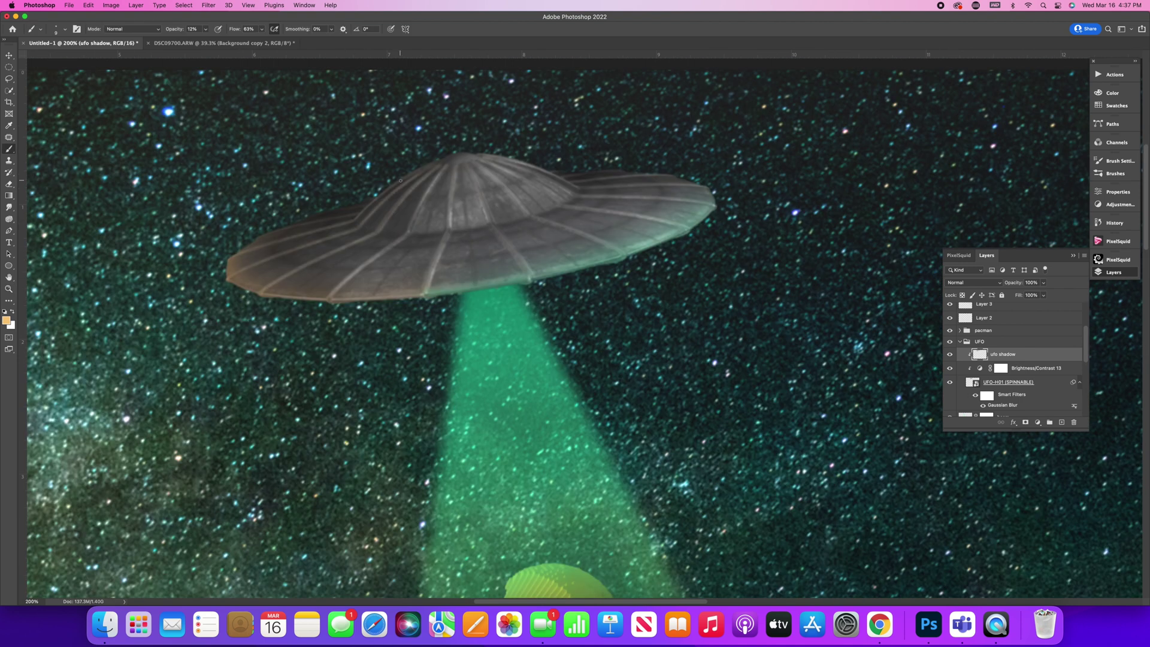
Pick a pale mint colour and paint a glow along the UFO's lower edge above the beam.
{"action": "left_click", "coordinate": [7, 321]}
{"action": "left_click", "coordinate": [231, 391]}
{"action": "left_click", "coordinate": [326, 331]}
{"action": "left_click", "coordinate": [88, 5]}
{"action": "left_click", "coordinate": [7, 321]}
{"action": "left_click", "coordinate": [154, 341]}
{"action": "left_click", "coordinate": [319, 334]}
{"action": "key", "text": "bracketright"}
{"action": "left_click_drag", "start_coordinate": [526, 280], "coordinate": [427, 294]}
Collapse the UFO group and add a new empty layer above the Levels 1 adjustment.
{"action": "key", "text": "z"}
{"action": "left_click", "coordinate": [277, 29]}
{"action": "mouse_move", "coordinate": [462, 352]}
{"action": "left_mouse_down"}
{"action": "mouse_move", "coordinate": [436, 352]}
{"action": "mouse_move", "coordinate": [471, 352]}
{"action": "left_mouse_up"}
{"action": "left_click", "coordinate": [959, 342]}
{"action": "scroll", "coordinate": [964, 347], "scroll_direction": "down", "scroll_amount": 2}
{"action": "scroll", "coordinate": [964, 347], "scroll_direction": "up", "scroll_amount": 5}
{"action": "scroll", "coordinate": [964, 348], "scroll_direction": "down", "scroll_amount": 8}
{"action": "left_click_drag", "start_coordinate": [593, 365], "coordinate": [563, 366]}
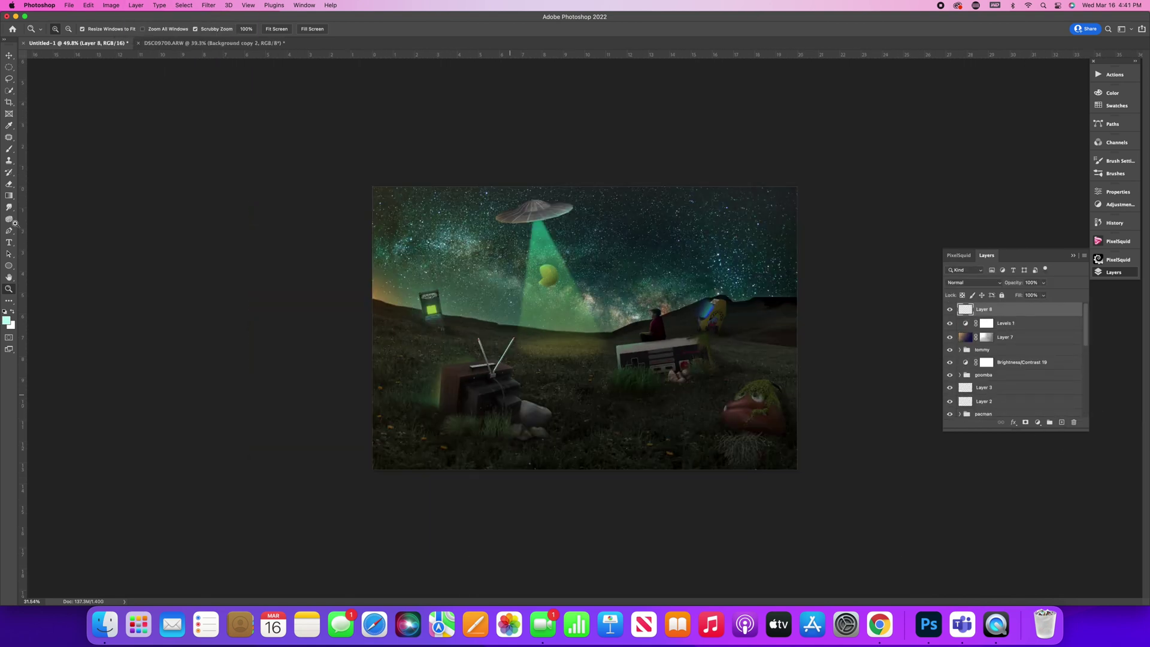
Set up a much larger black brush at 12% opacity for darkening the scene's outer edges on the new empty layer.
{"action": "left_click_drag", "start_coordinate": [15, 223], "coordinate": [2, 210]}
{"action": "key", "text": "o"}
{"action": "key", "text": "b"}
{"action": "key", "text": "d"}
{"action": "key", "text": "bracketright"}
{"action": "key", "text": "bracketright"}
{"action": "key", "text": "bracketright"}
{"action": "key", "text": "bracketright"}
{"action": "key", "text": "bracketright"}
{"action": "key", "text": "bracketright"}
{"action": "key", "text": "bracketright"}
{"action": "key", "text": "bracketright"}
{"action": "key", "text": "bracketright"}
{"action": "key", "text": "bracketright"}
{"action": "key", "text": "bracketright"}
{"action": "key", "text": "bracketright"}
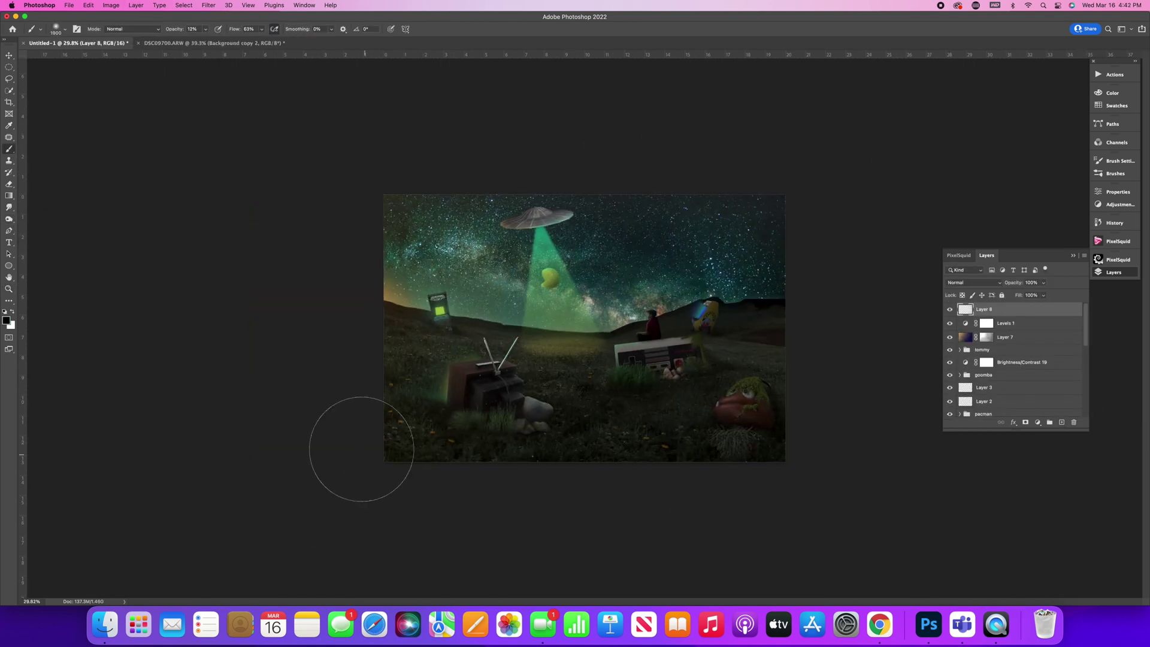
Add a Curves adjustment above the new layer, raise its curve slightly to brighten, and invert its mask to black.
{"action": "left_click", "coordinate": [1037, 422]}
{"action": "left_click", "coordinate": [1054, 452]}
{"action": "left_click_drag", "start_coordinate": [1030, 286], "coordinate": [1027, 277]}
{"action": "left_click", "coordinate": [1113, 272]}
{"action": "key", "text": "super+i"}
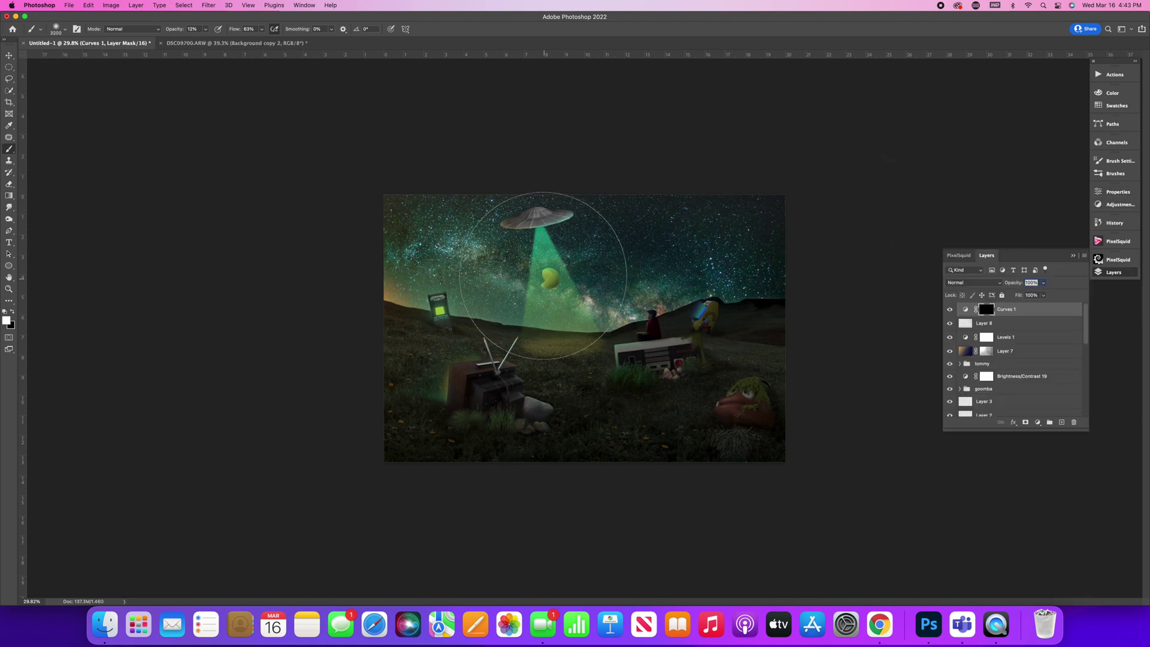
Paint white at 12% opacity on the Curves 1 mask to reveal the brightening on selected parts of the scene.
{"action": "key", "text": "z"}
{"action": "mouse_move", "coordinate": [620, 346]}
{"action": "left_mouse_down"}
{"action": "mouse_move", "coordinate": [790, 341]}
{"action": "mouse_move", "coordinate": [527, 291]}
{"action": "left_mouse_up"}
{"action": "key", "text": "b"}
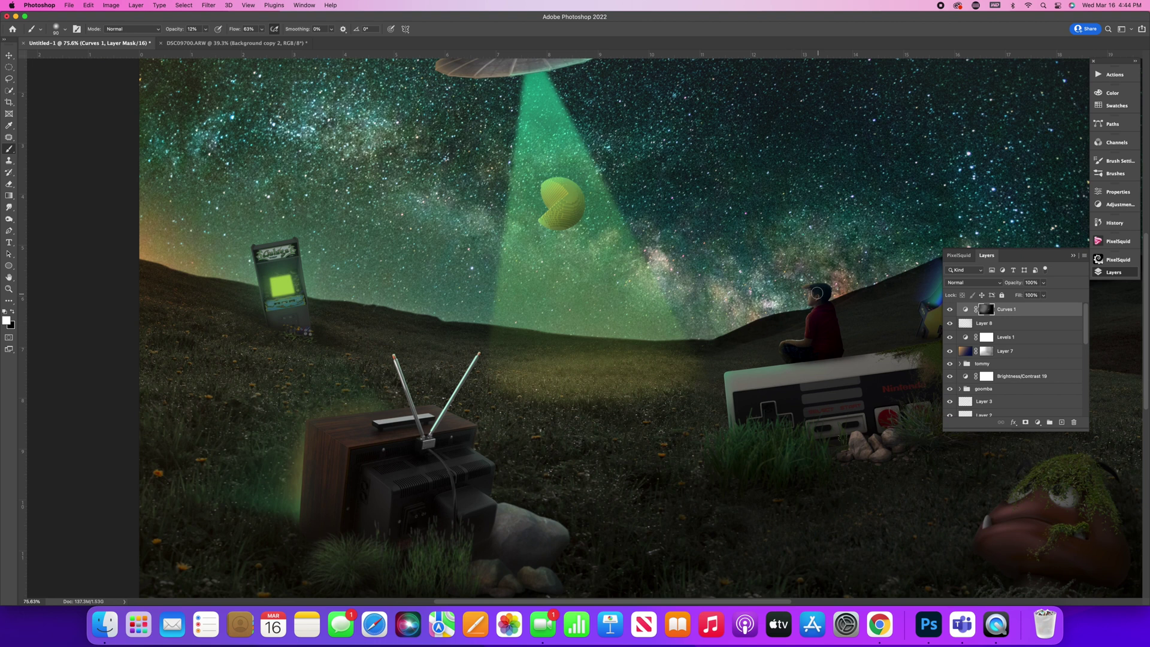
Darken the UFO by lowering the brightness of the Brightness/Contrast 13 adjustment in the UFO group.
{"action": "key", "text": "z"}
{"action": "left_click", "coordinate": [276, 29]}
{"action": "scroll", "coordinate": [1012, 383], "scroll_direction": "down", "scroll_amount": 10}
{"action": "double_click", "coordinate": [979, 395]}
{"action": "left_click_drag", "start_coordinate": [1012, 243], "coordinate": [987, 242]}
{"action": "left_click", "coordinate": [1105, 273]}
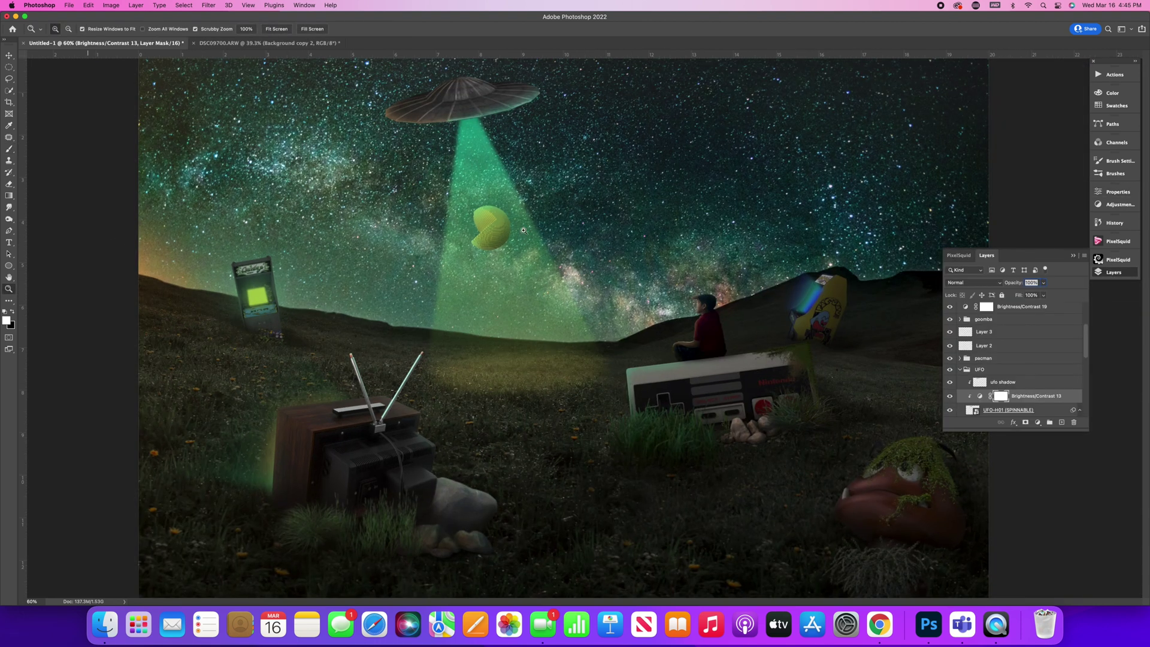
Flatten the whole composite into a single Background layer.
{"action": "left_click_drag", "start_coordinate": [522, 230], "coordinate": [473, 231]}
{"action": "left_click", "coordinate": [136, 5]}
{"action": "left_click", "coordinate": [180, 346]}
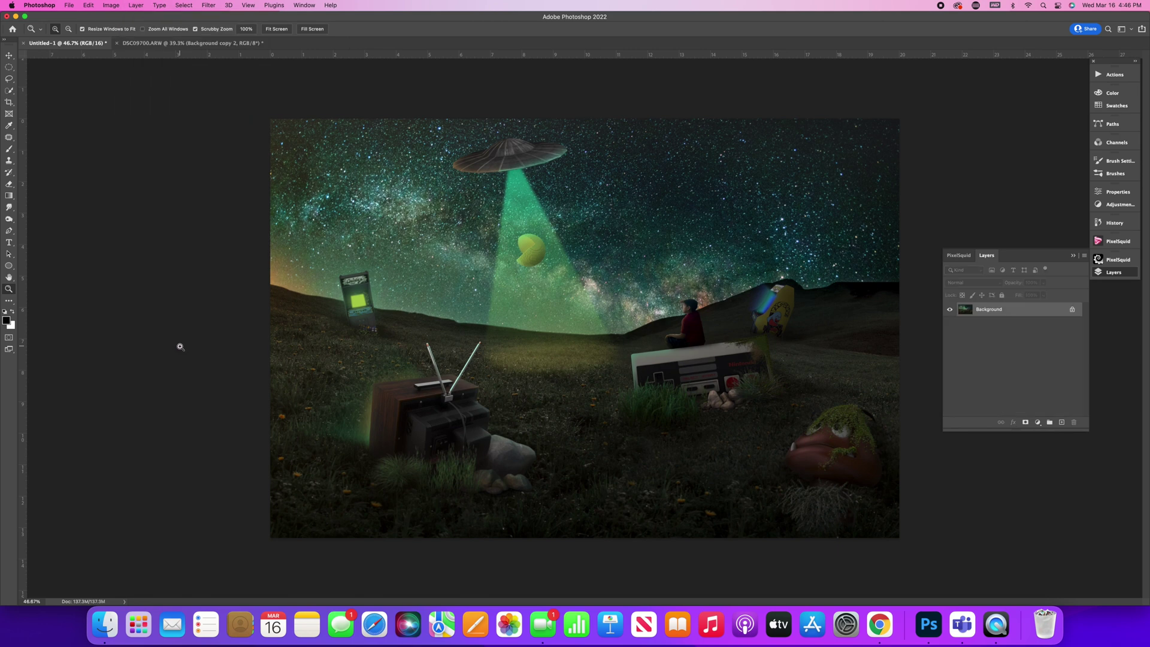